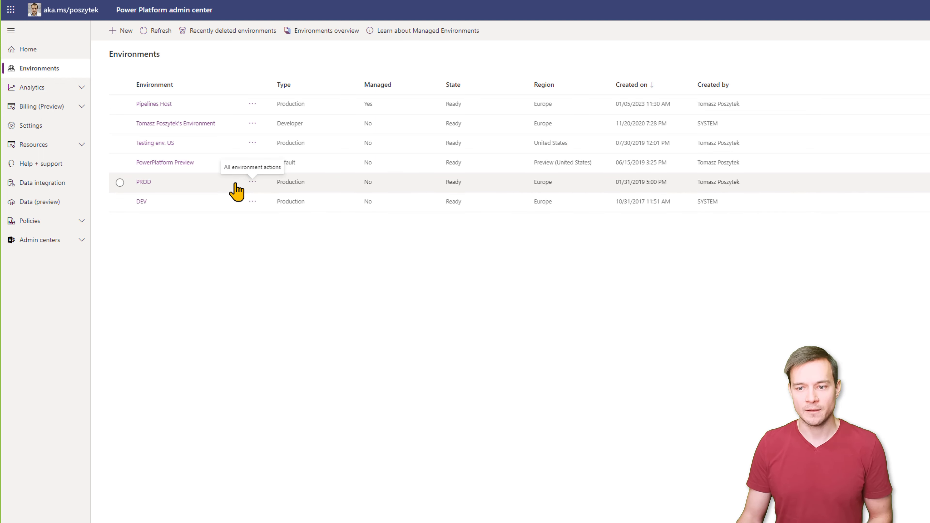
# - Open the Dynamics 365 apps list for the PROD environment
pyautogui.rightClick(114, 186)
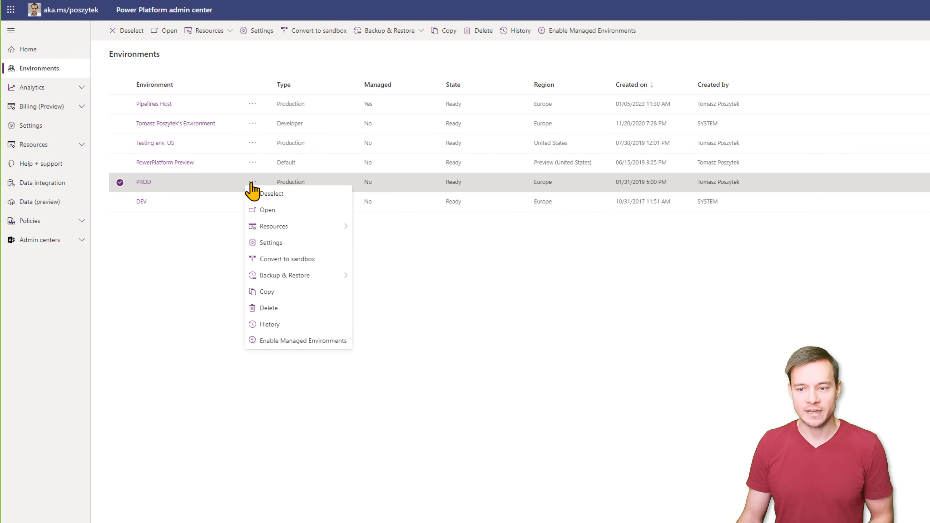
pyautogui.moveTo(274, 230)
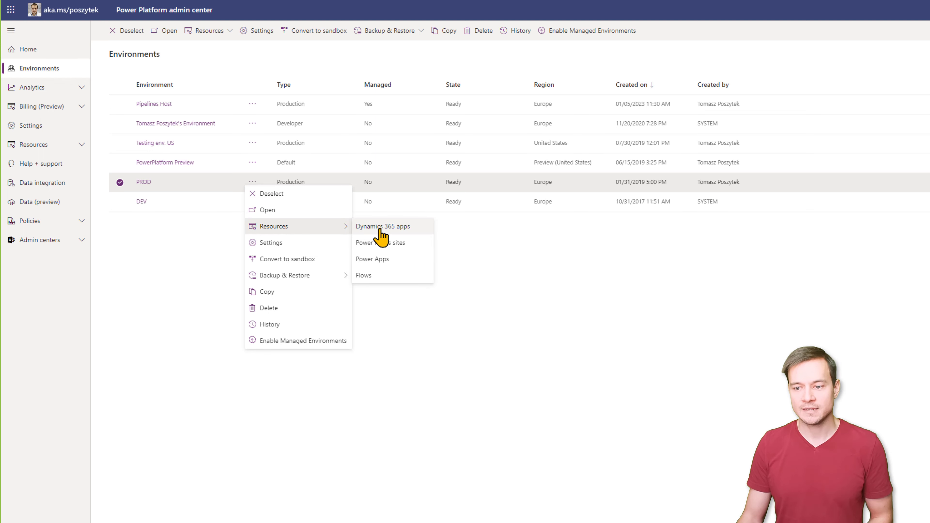
pyautogui.click(389, 231)
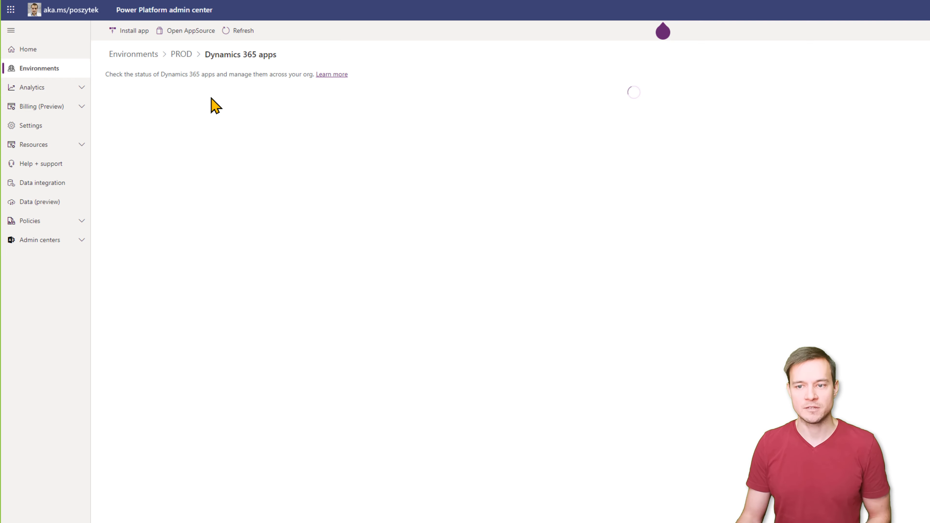
# - Preview installing Power Platform Pipelines into PROD without completing the install
pyautogui.click(128, 33)
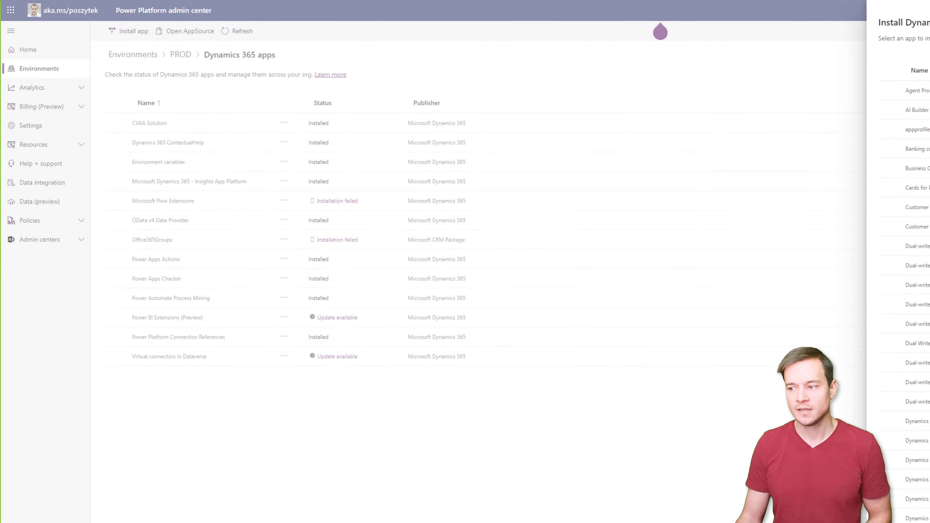
pyautogui.scroll(-10, 799, 264)
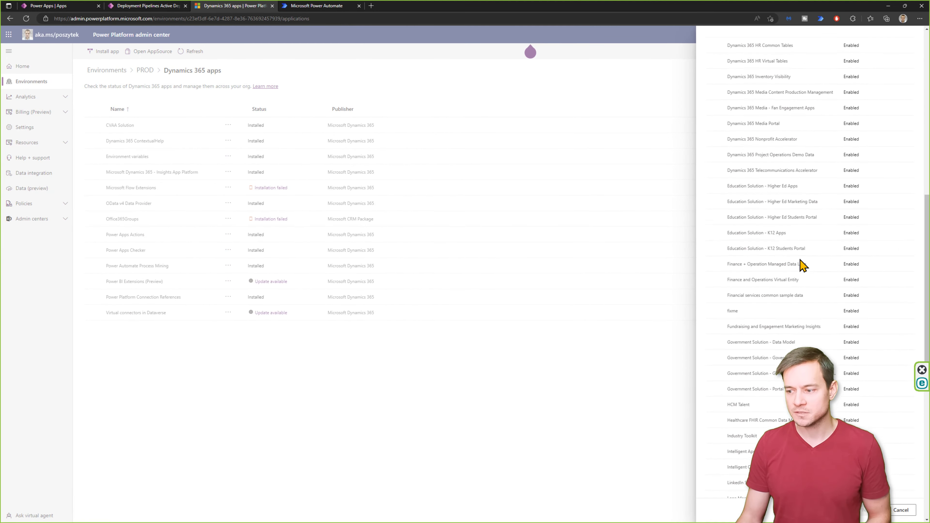
pyautogui.scroll(-12, 801, 264)
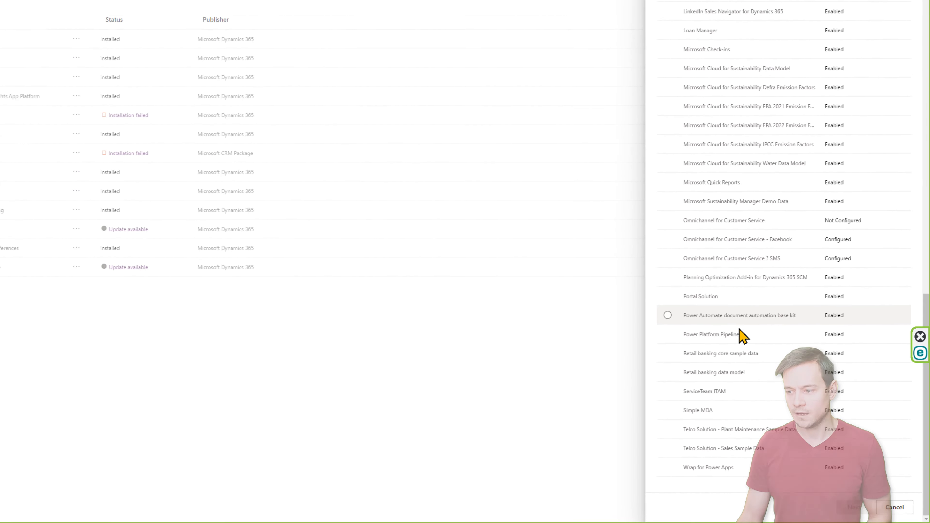
pyautogui.click(741, 333)
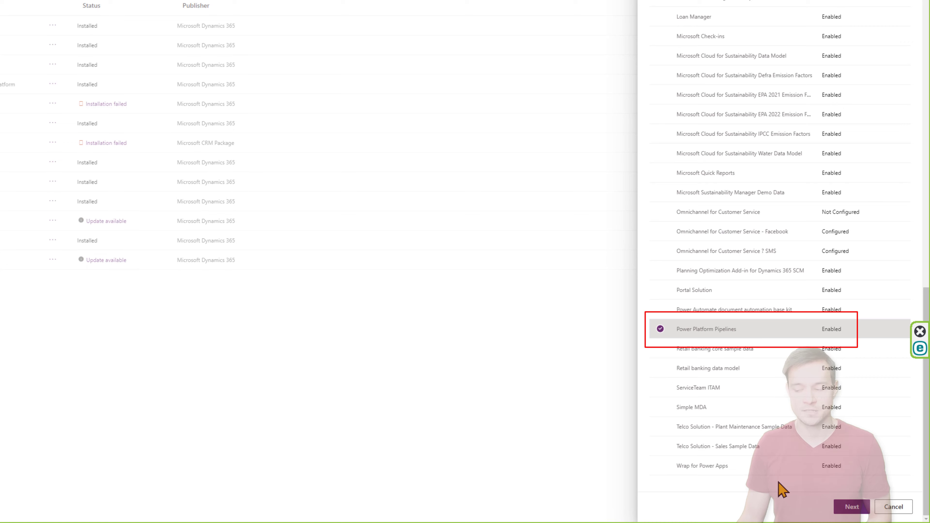
pyautogui.click(848, 507)
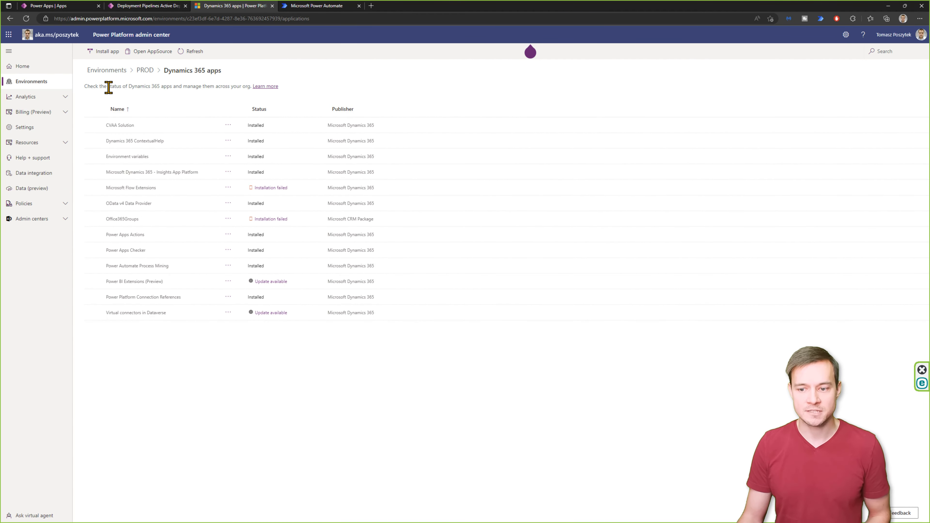
# - Go back to the environments list and launch the Deployment Pipeline Configuration app in Power Apps
pyautogui.click(107, 71)
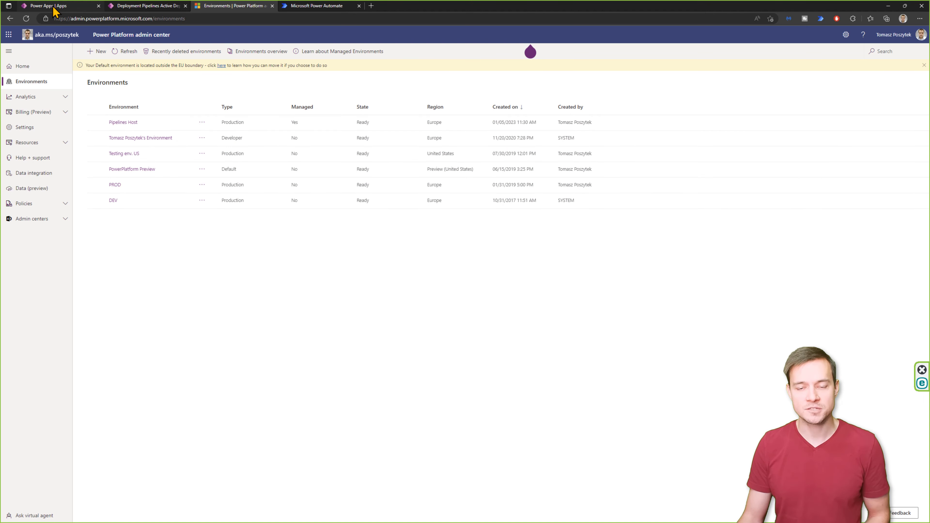
pyautogui.click(66, 9)
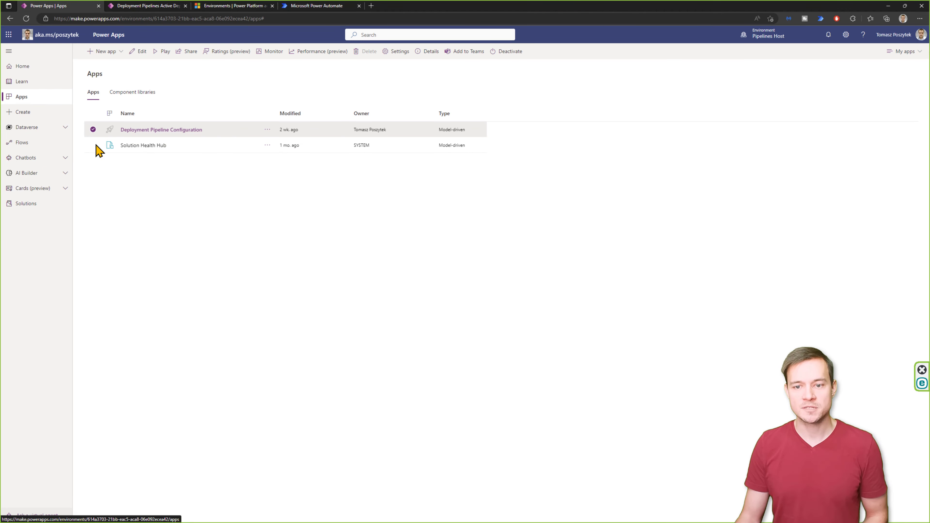
pyautogui.click(93, 129)
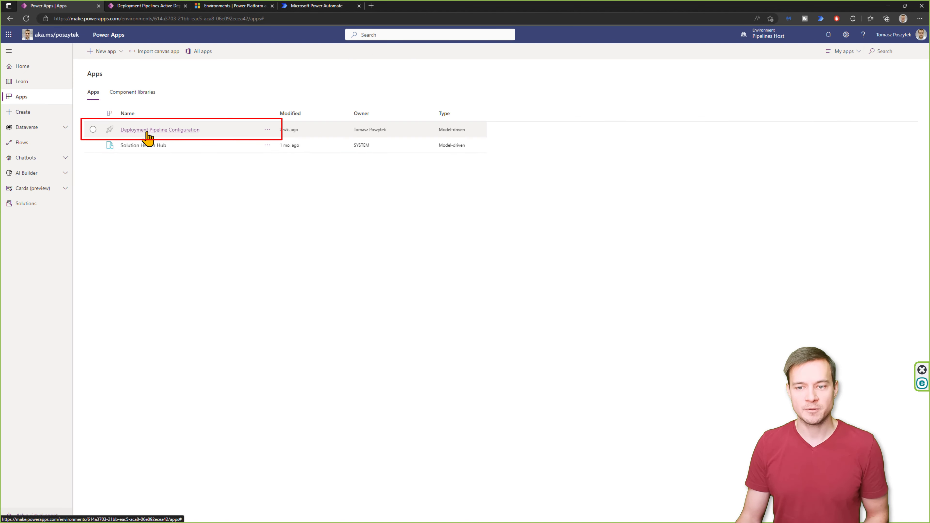
pyautogui.click(184, 133)
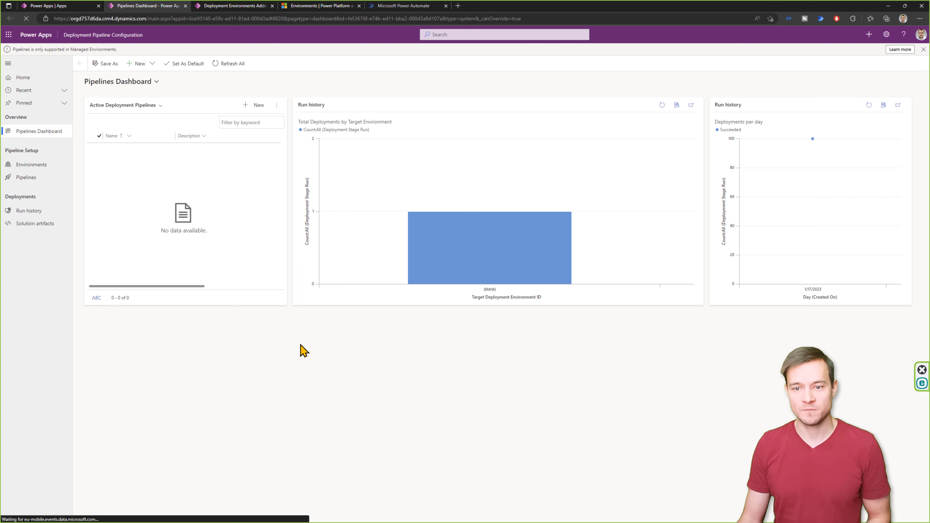
# - Open the Environments list under Pipeline Setup
pyautogui.click(47, 169)
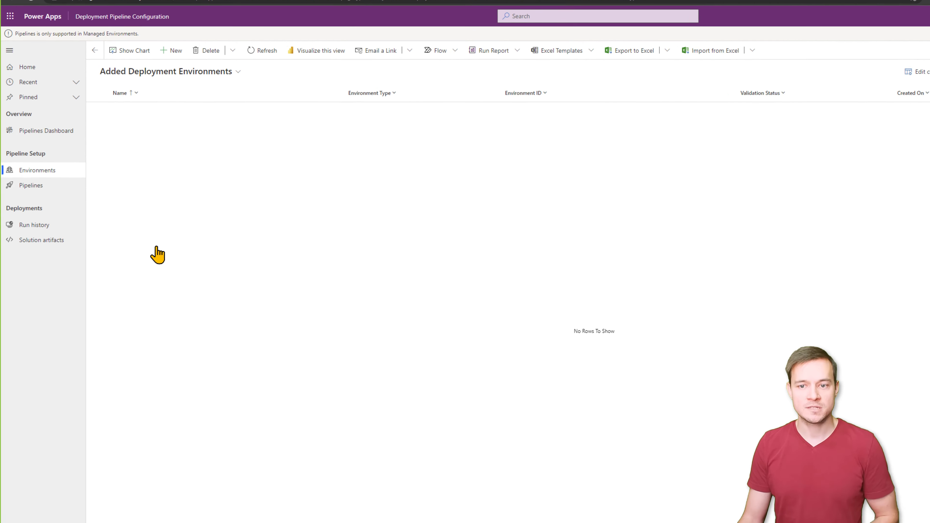
# - Add a DEV Development Environment record with its copied environment ID, save it, and refresh the list
pyautogui.click(174, 55)
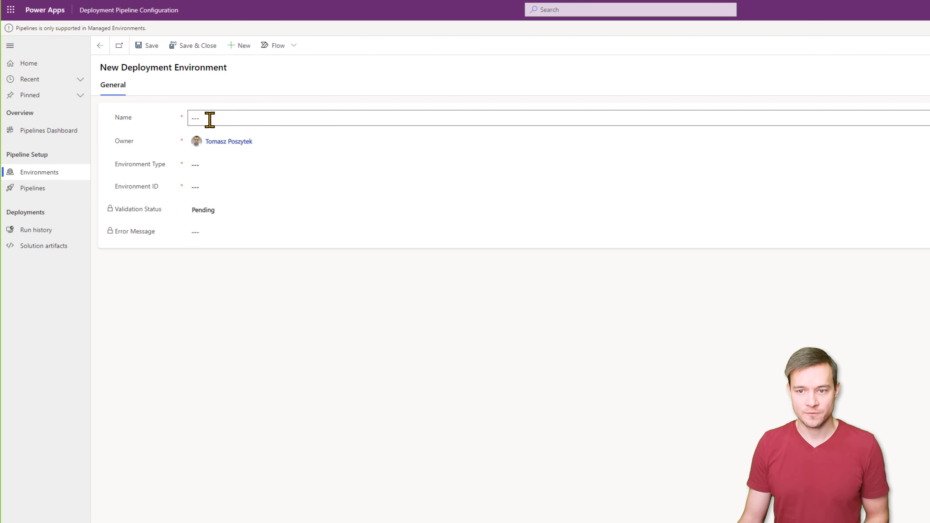
pyautogui.write('DEV')
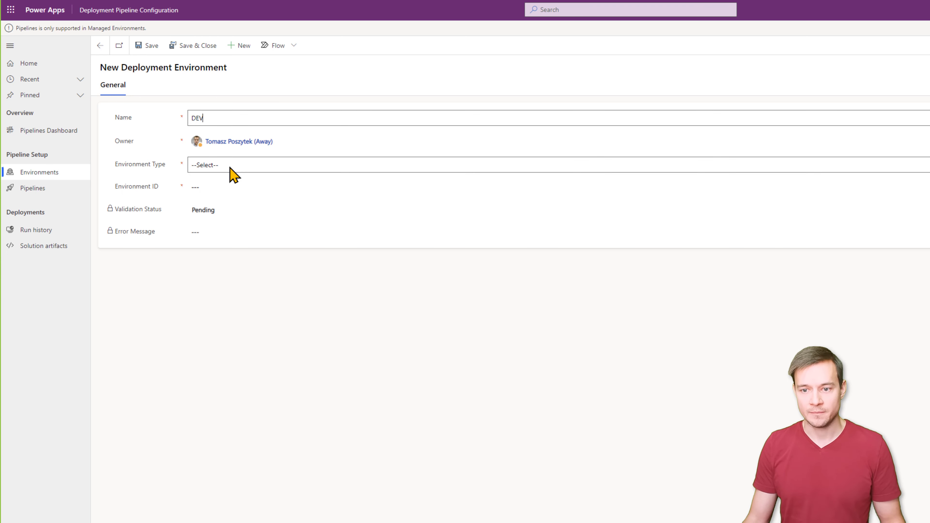
pyautogui.click(229, 167)
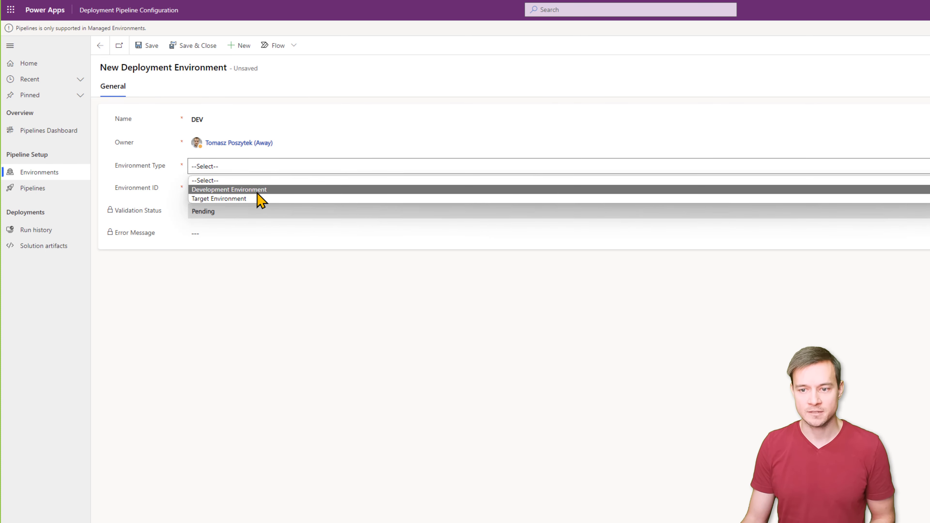
pyautogui.click(257, 190)
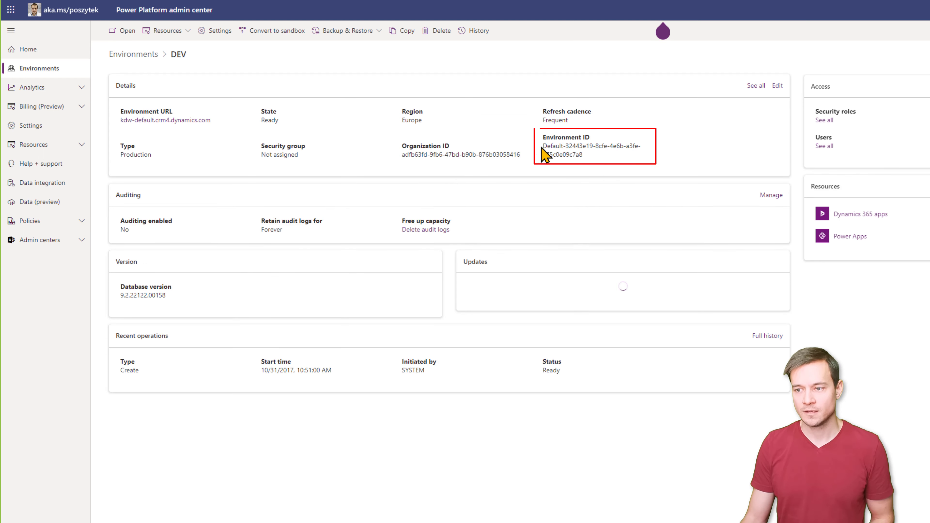
pyautogui.tripleClick(591, 155)
pyautogui.hotkey('ctrl', 'c')
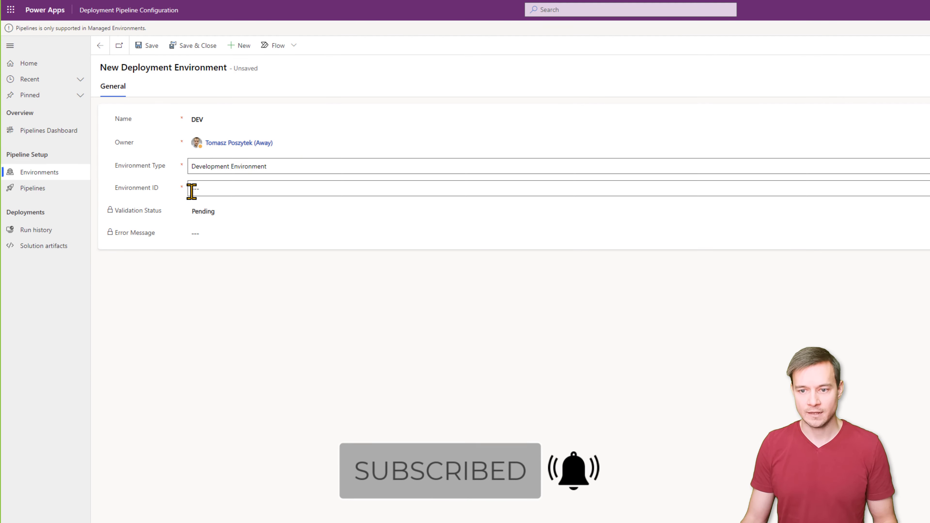
pyautogui.click(194, 189)
pyautogui.hotkey('ctrl', 'v')
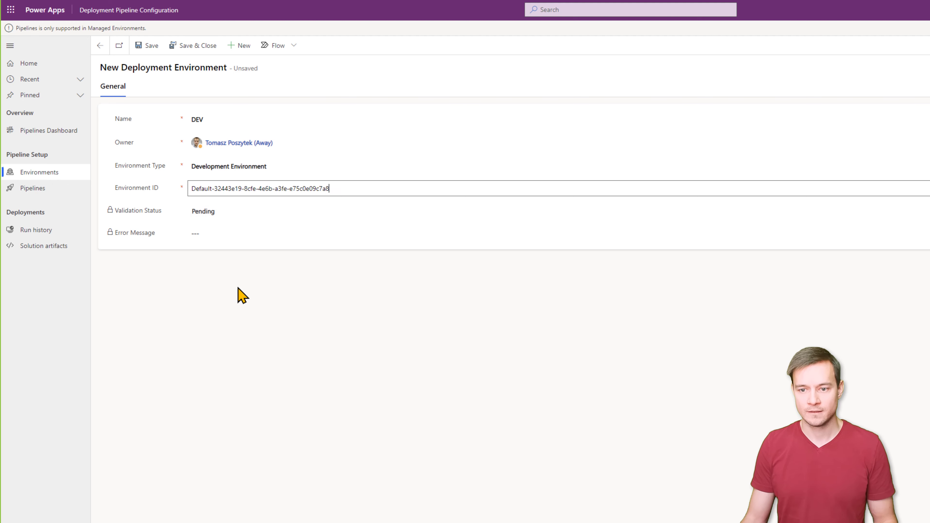
pyautogui.click(193, 51)
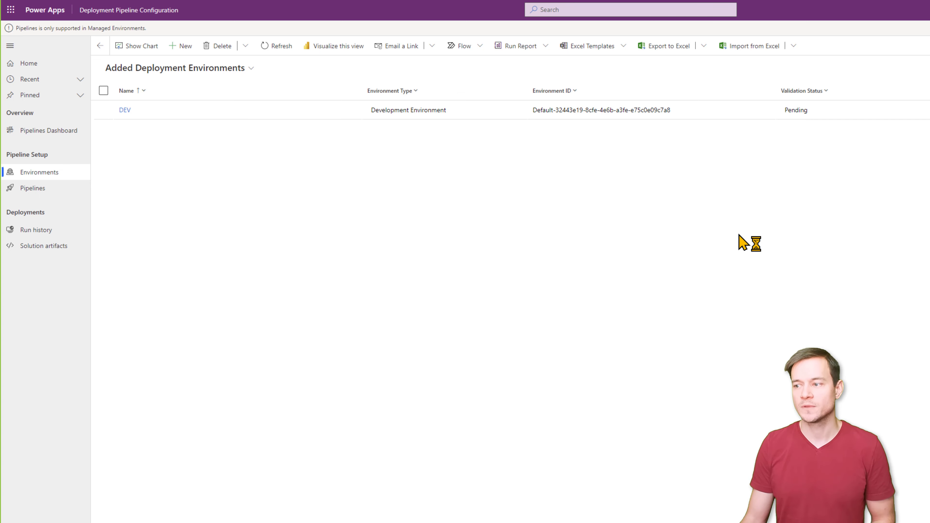
pyautogui.click(273, 49)
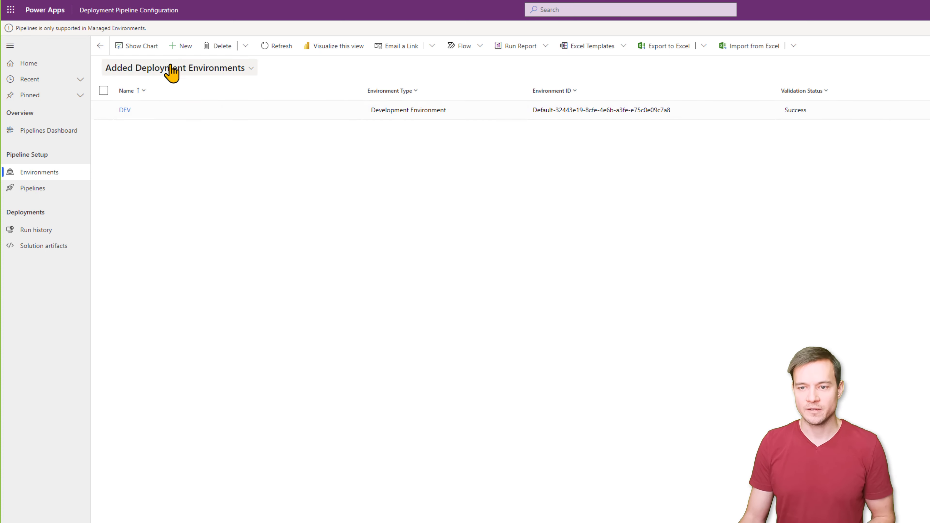
# - Start a new PROD environment record and copy PROD's environment ID from the admin center
pyautogui.click(180, 47)
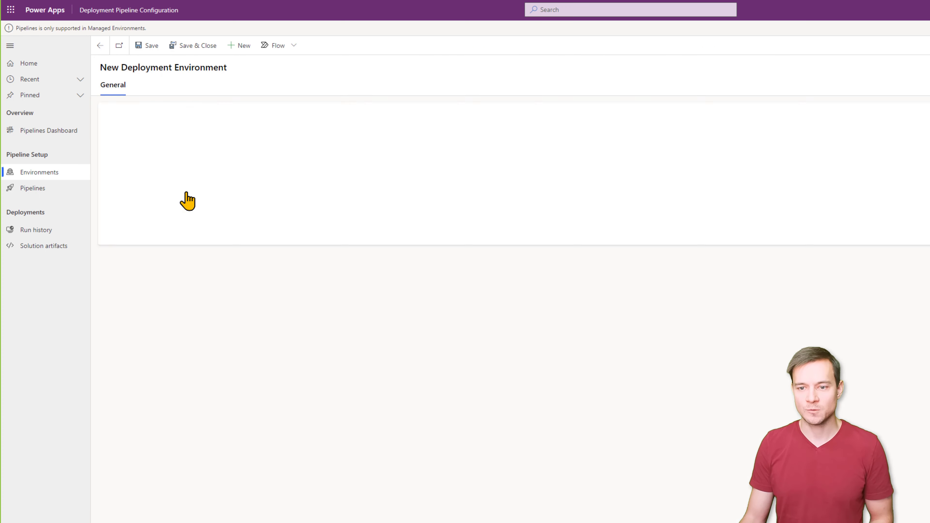
pyautogui.click(214, 117)
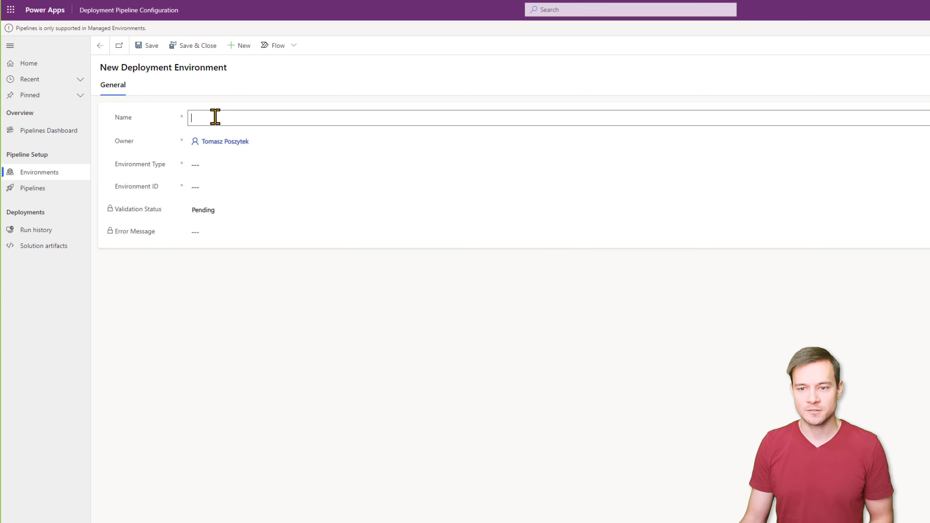
pyautogui.write('PROD')
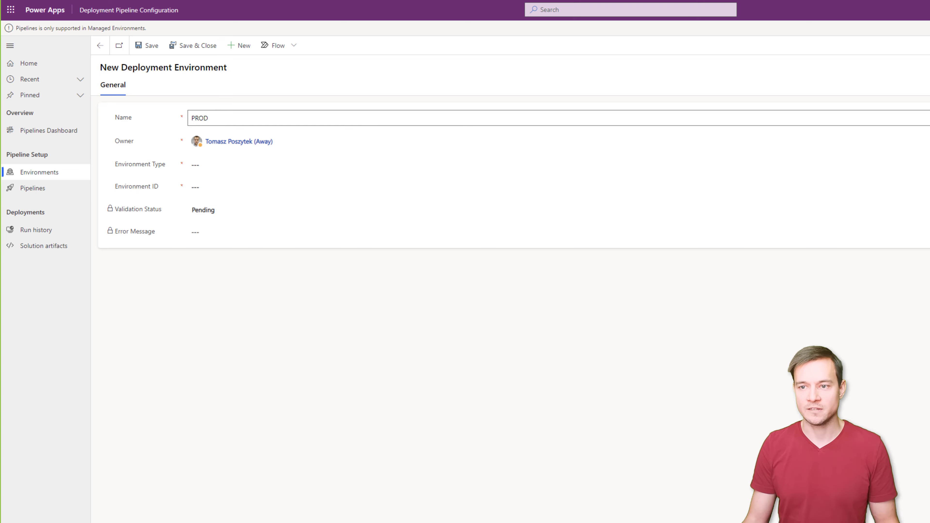
pyautogui.hotkey('ctrl', 'shift', 'Tab')
pyautogui.click(143, 51)
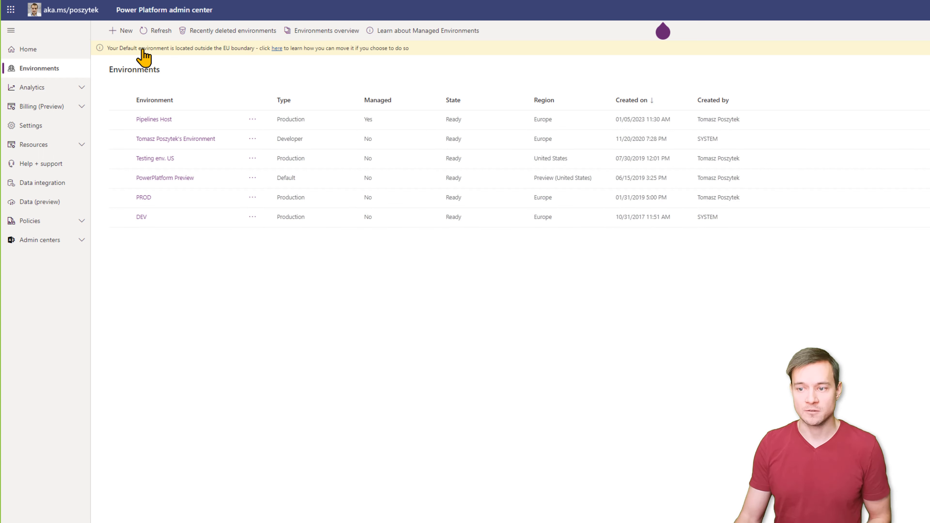
pyautogui.click(142, 198)
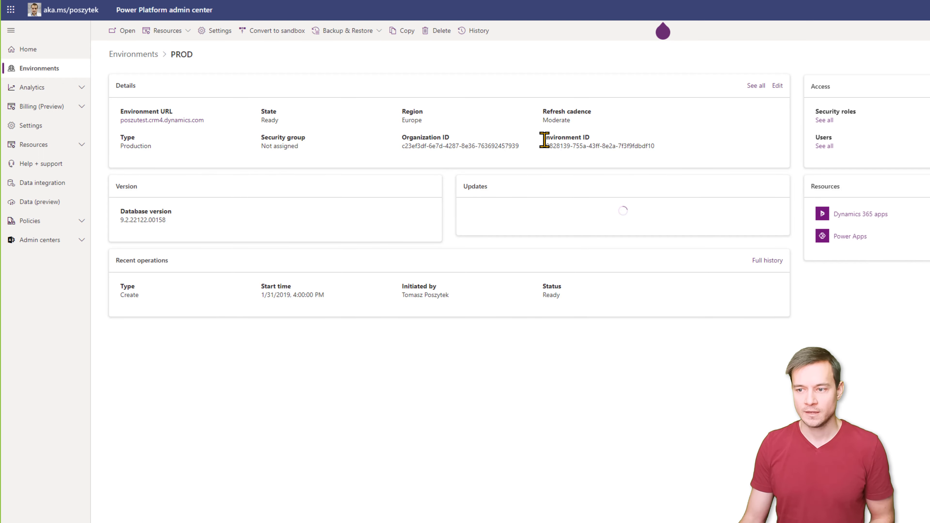
pyautogui.moveTo(544, 146); pyautogui.dragTo(660, 154)
pyautogui.hotkey('ctrl', 'c')
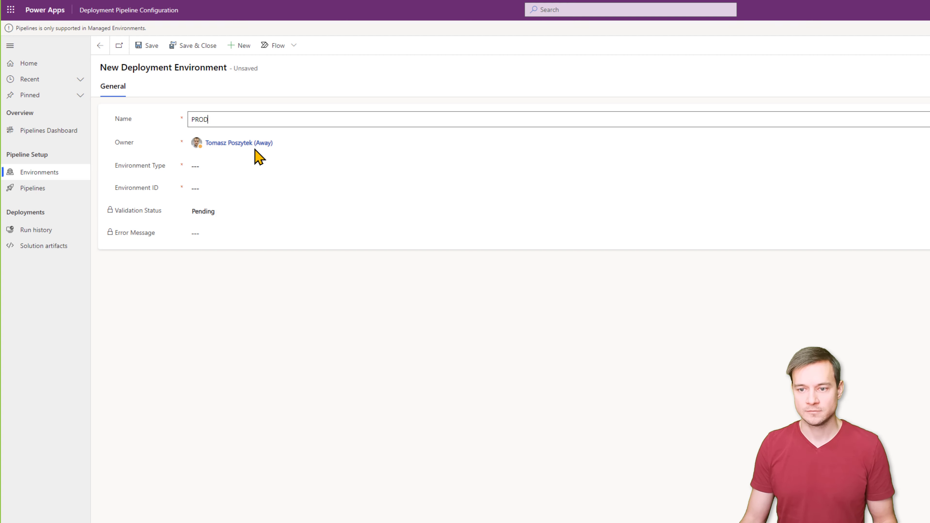
# - Make PROD a Target Environment with the pasted environment ID and save it
pyautogui.click(230, 168)
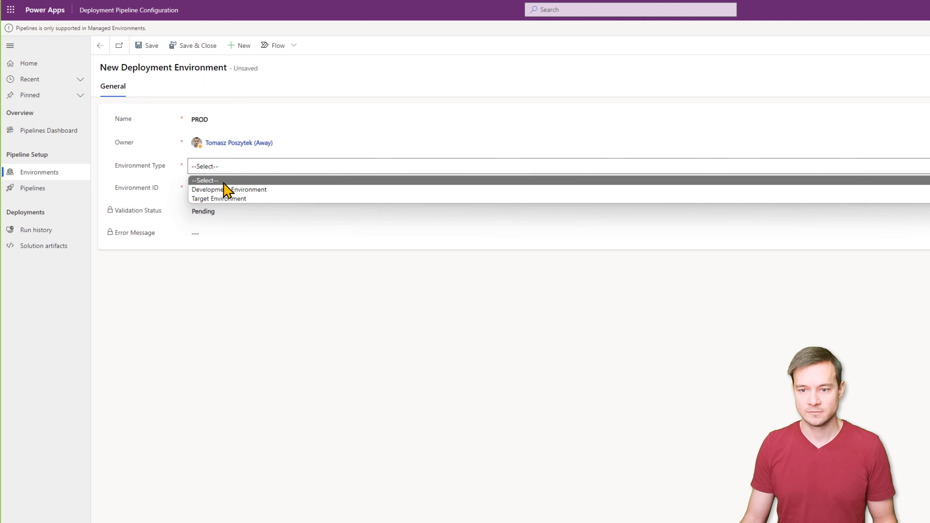
pyautogui.click(225, 202)
pyautogui.click(215, 190)
pyautogui.hotkey('ctrl', 'v')
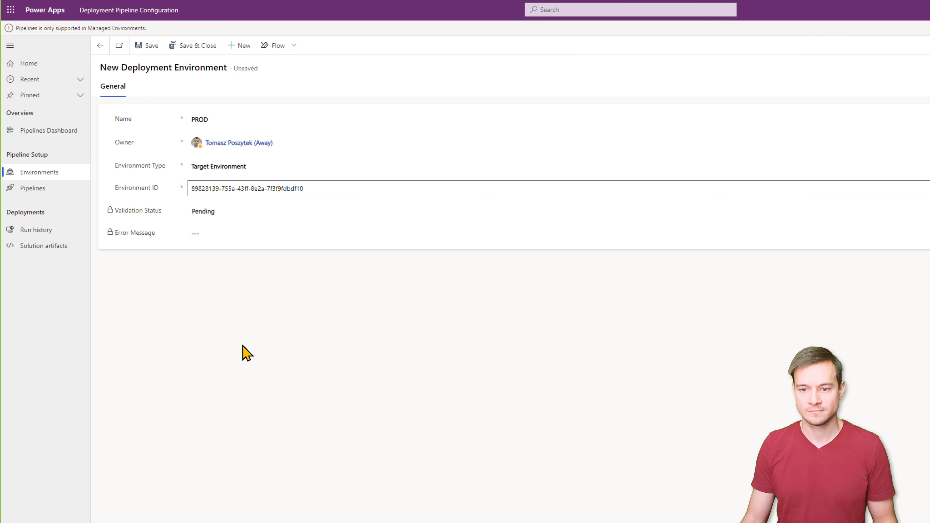
pyautogui.click(196, 51)
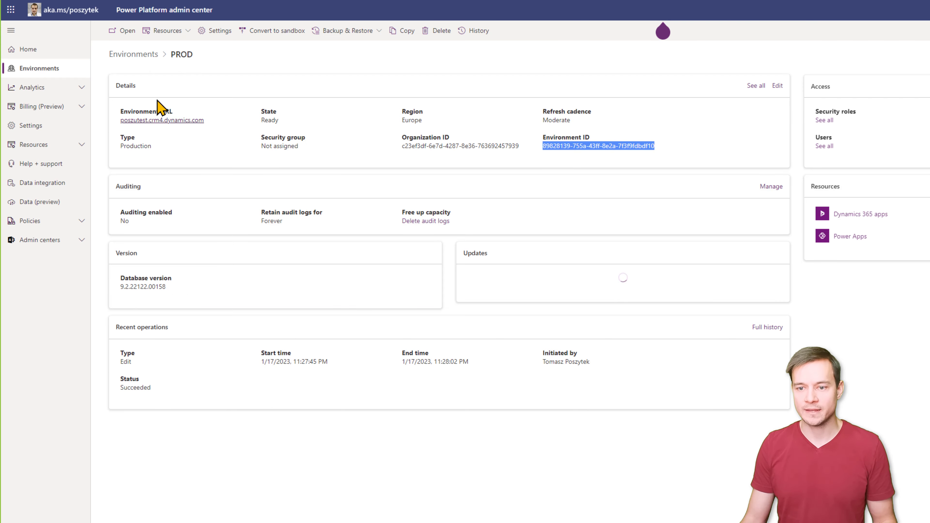
# - Copy the next environment's ID from the admin center environments list
pyautogui.click(139, 62)
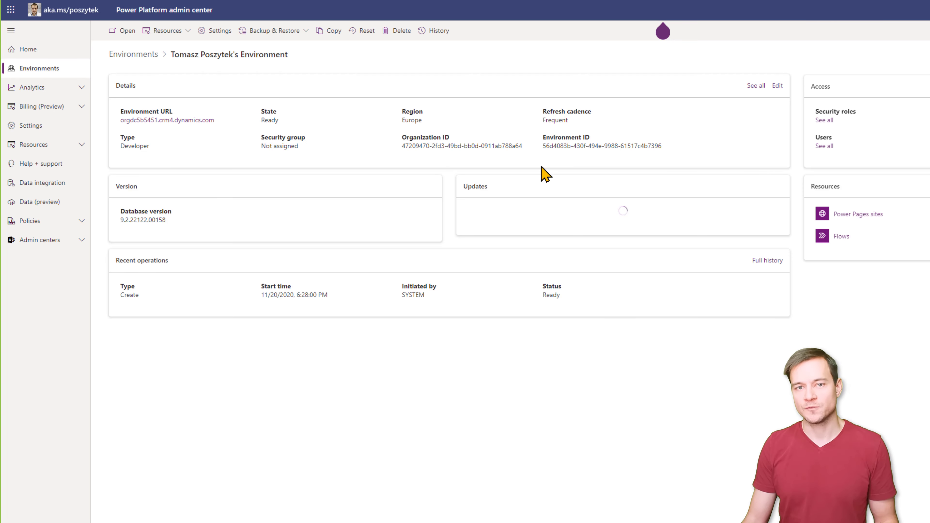
pyautogui.doubleClick(548, 145)
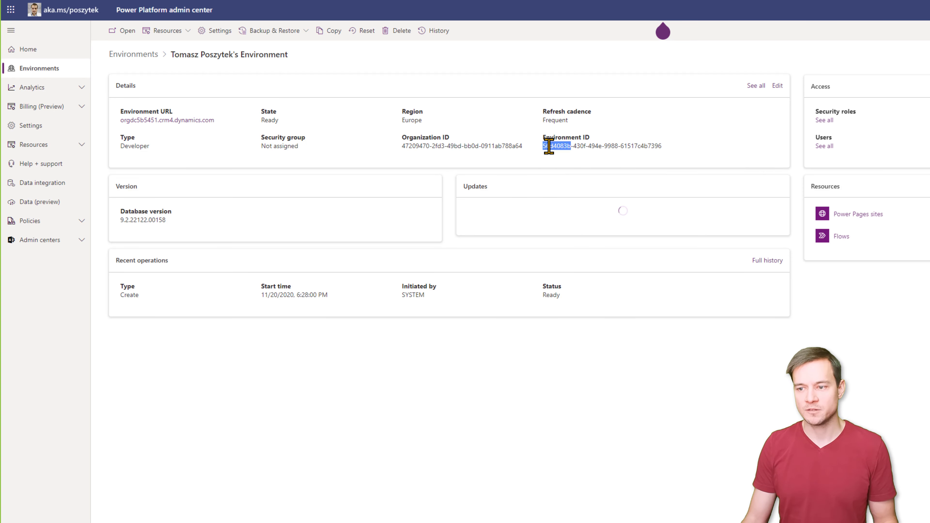
pyautogui.keyDown('shift'); pyautogui.click(655, 149); pyautogui.keyUp('shift')
pyautogui.hotkey('ctrl', 'c')
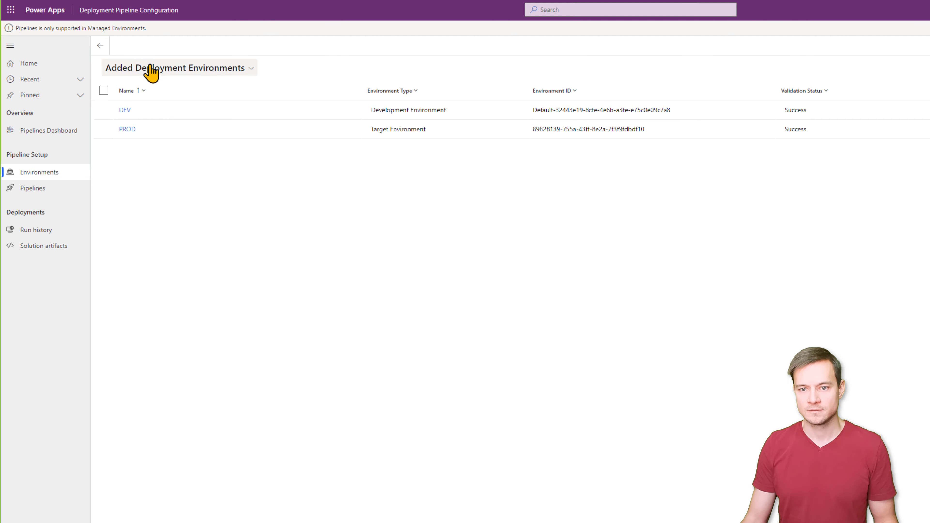
# - Add a TEST Target Environment with ID 56d4083b-430f-494e-9988-61517c4b7396 and save it
pyautogui.click(182, 47)
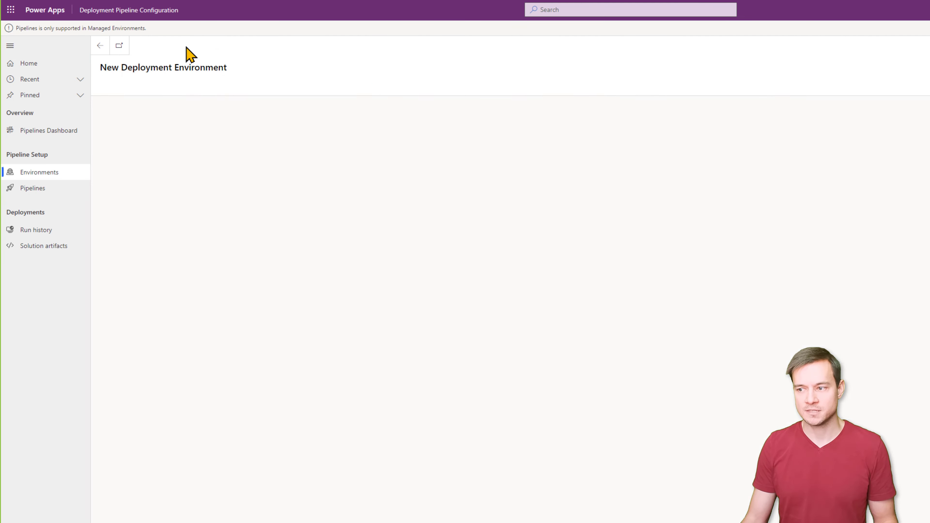
pyautogui.click(219, 118)
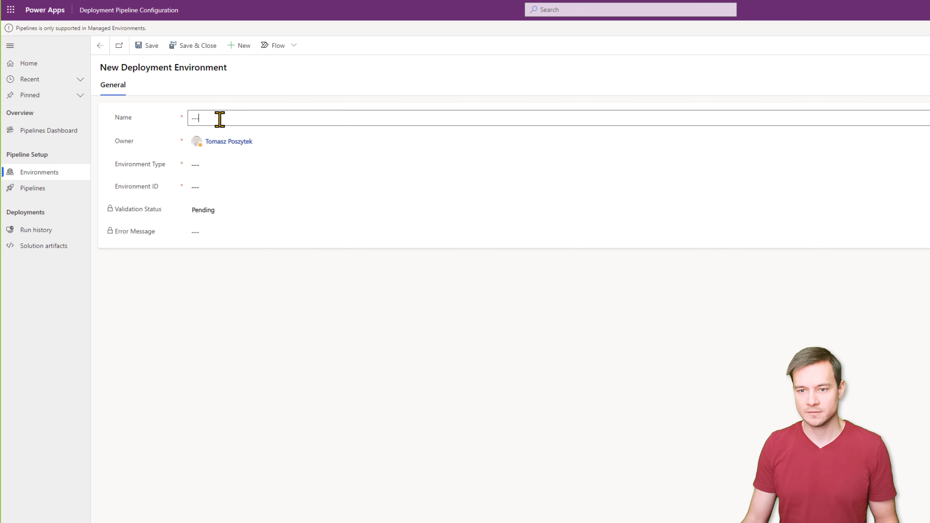
pyautogui.write('TEST')
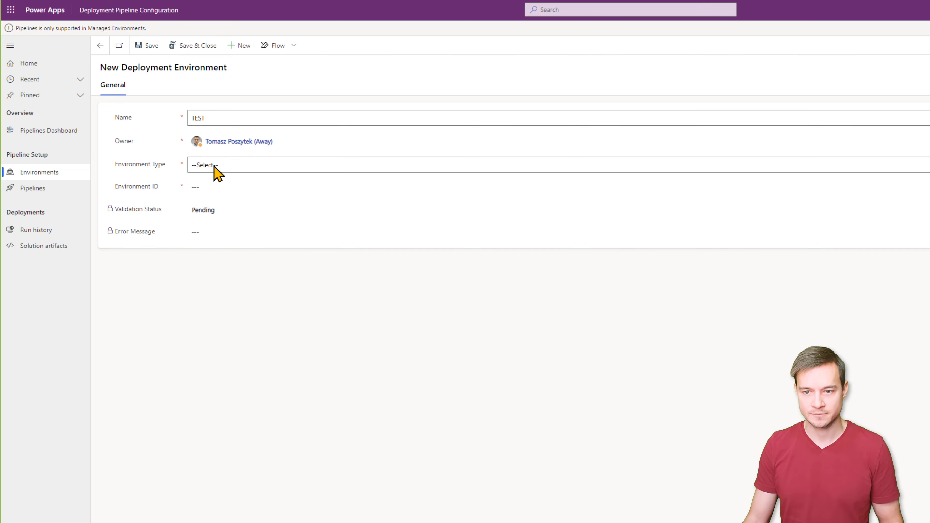
pyautogui.click(214, 166)
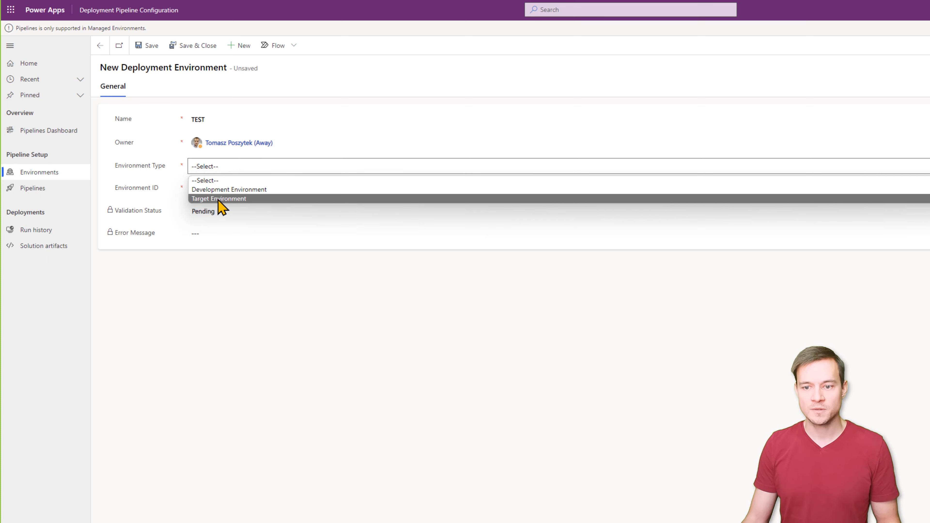
pyautogui.click(219, 198)
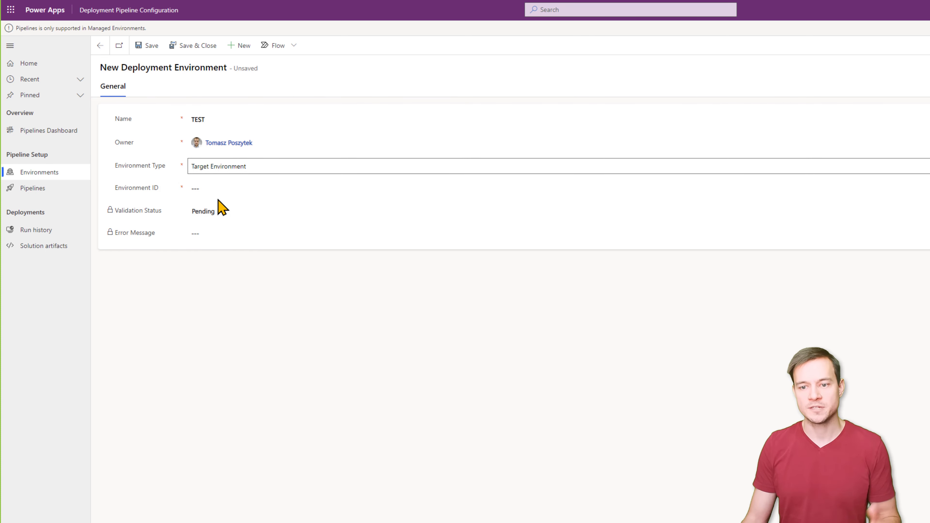
pyautogui.click(214, 189)
pyautogui.hotkey('ctrl', 'v')
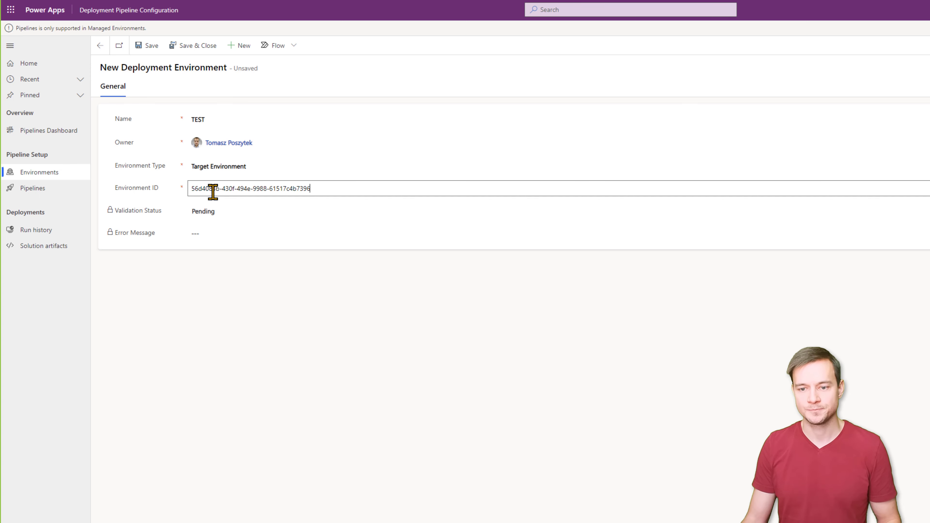
pyautogui.click(183, 46)
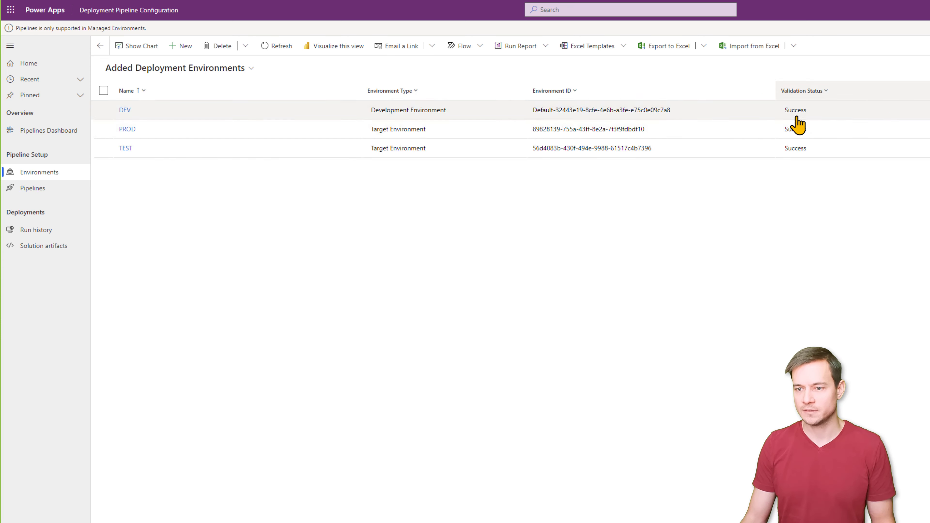
# - Create and save the DEV-TEST-PROD pipeline, then pick DEV to link as its development environment
pyautogui.click(31, 198)
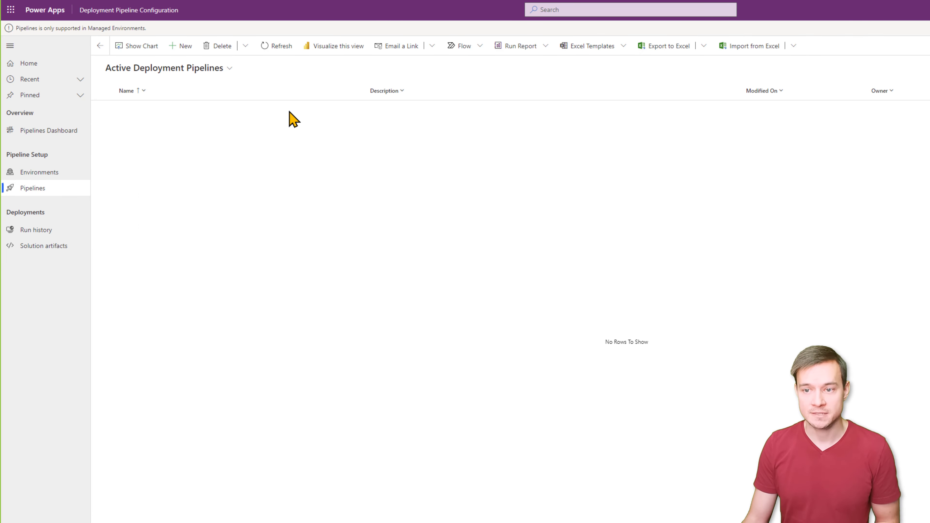
pyautogui.click(184, 51)
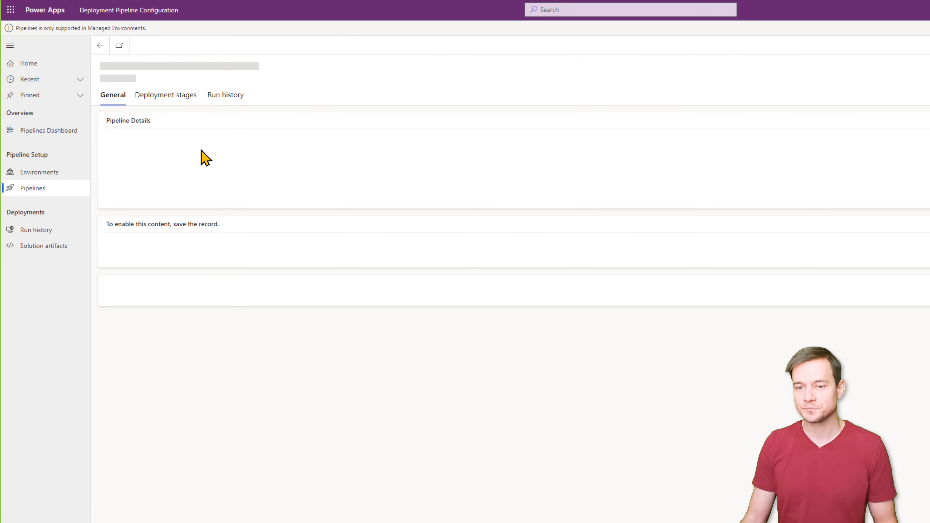
pyautogui.click(208, 143)
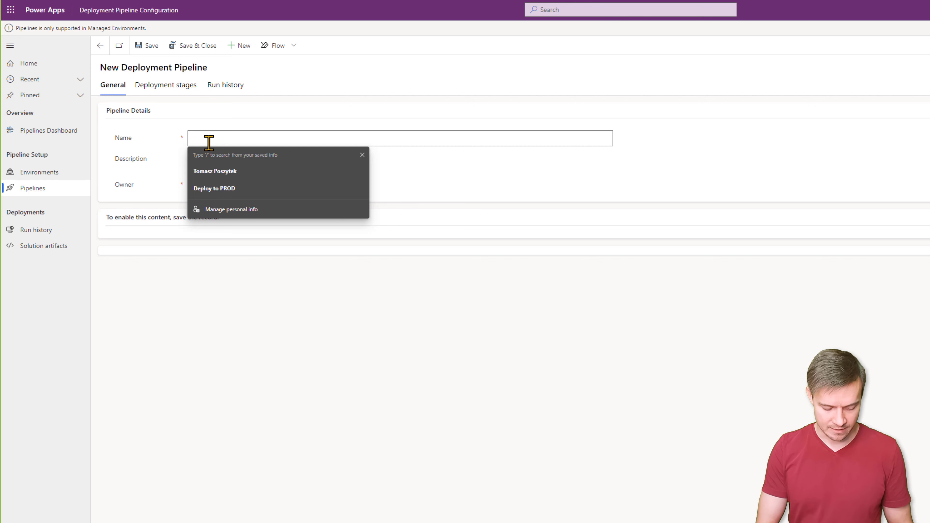
pyautogui.write('DEV-TES')
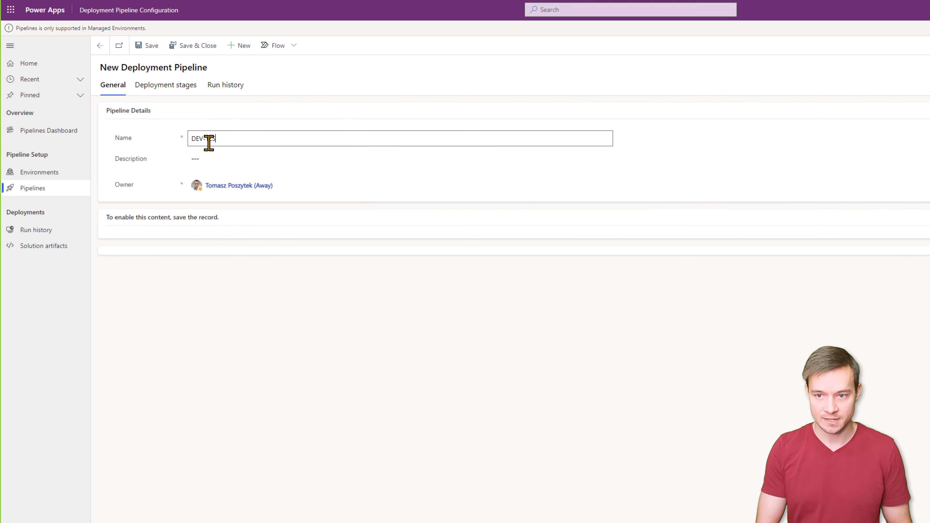
pyautogui.write('T-PROD')
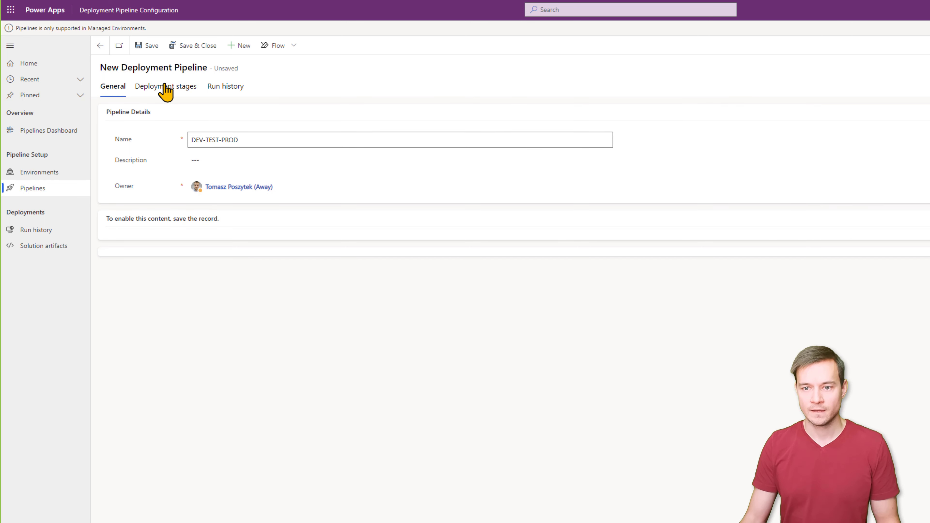
pyautogui.click(155, 53)
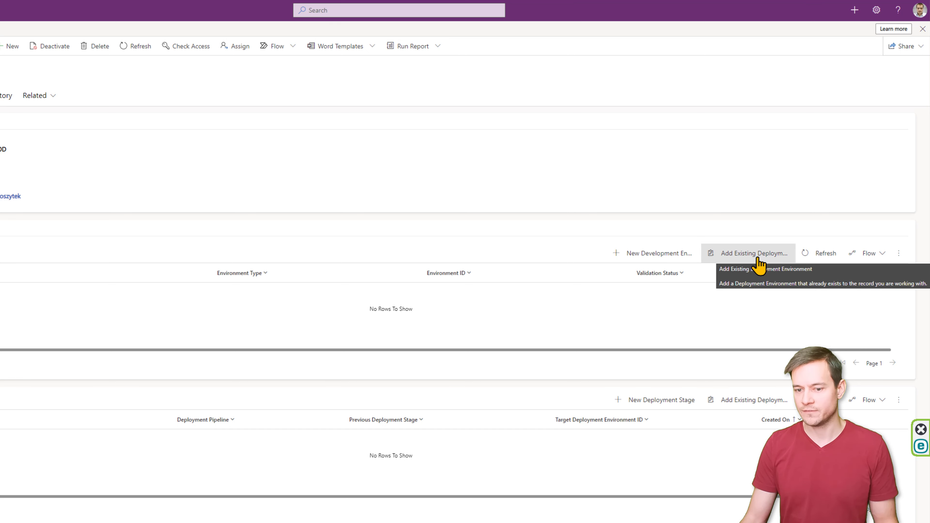
pyautogui.click(755, 260)
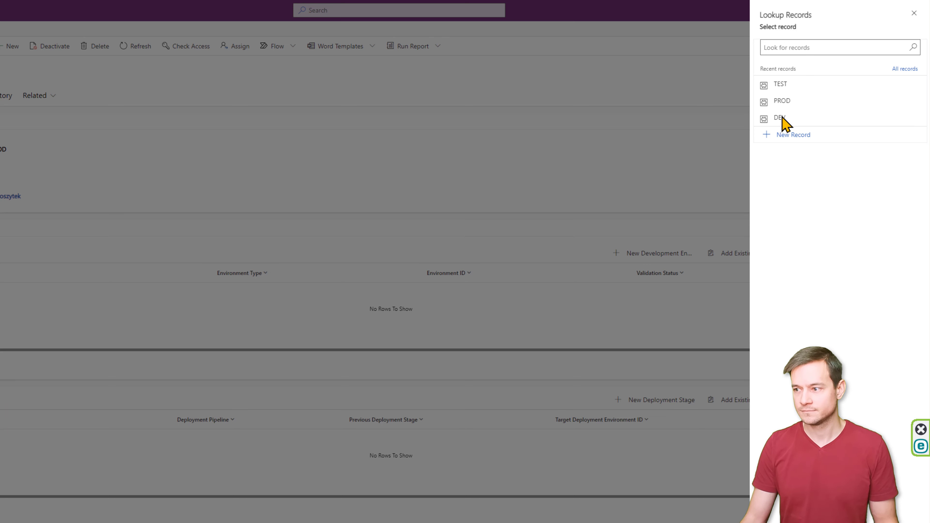
pyautogui.click(763, 120)
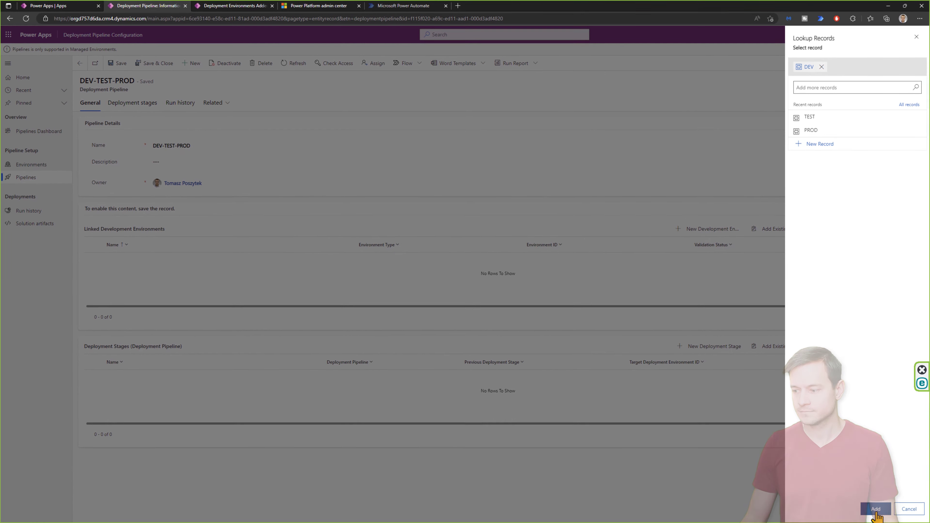
# - Link DEV to the DEV-TEST-PROD pipeline as its development environment
pyautogui.click(876, 510)
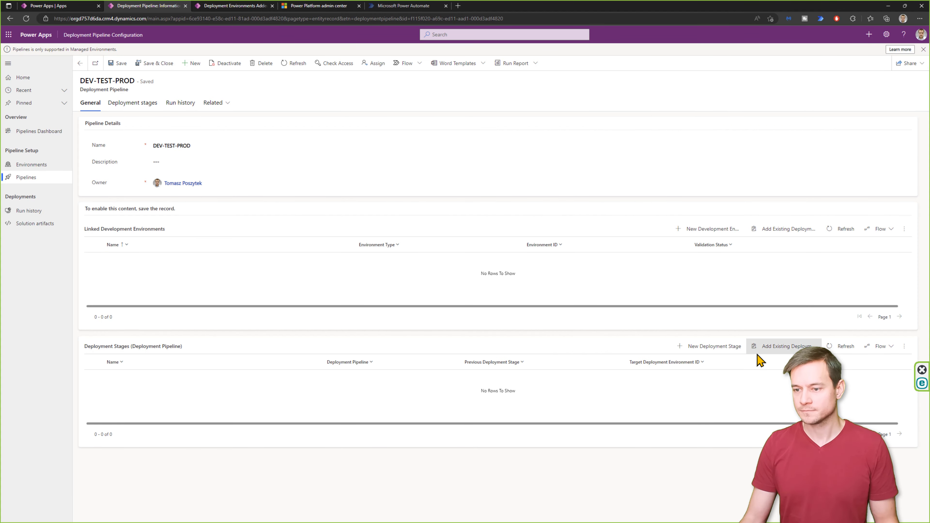
# - Add a DEV TEST stage with no previous stage, targeting the TEST environment
pyautogui.click(723, 348)
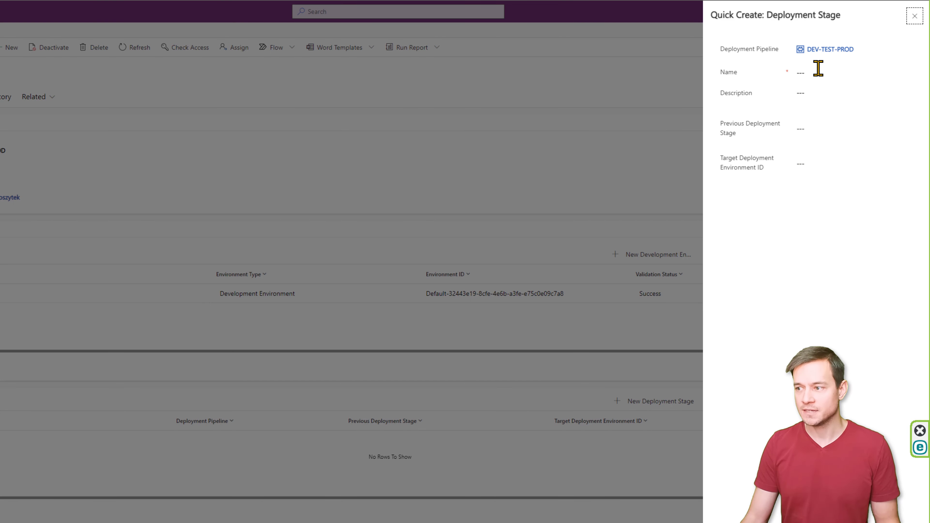
pyautogui.click(814, 69)
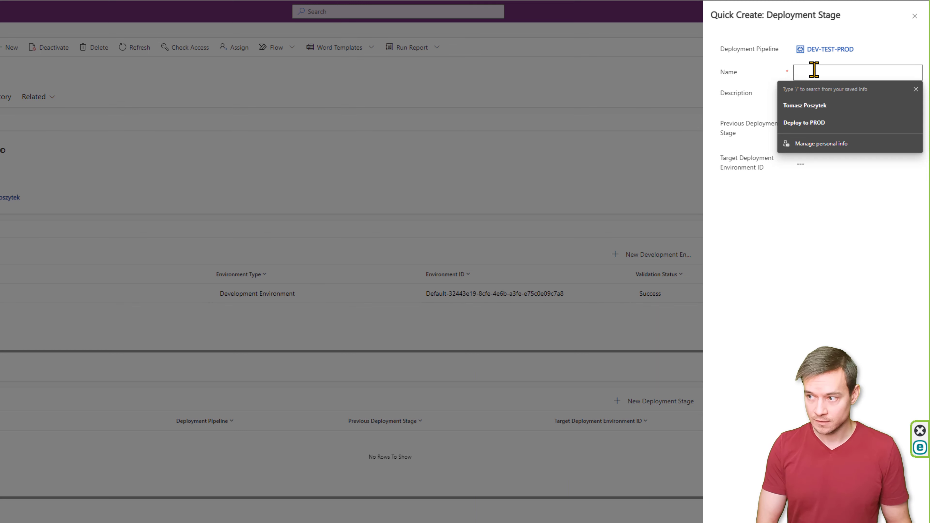
pyautogui.write('DEV TEST')
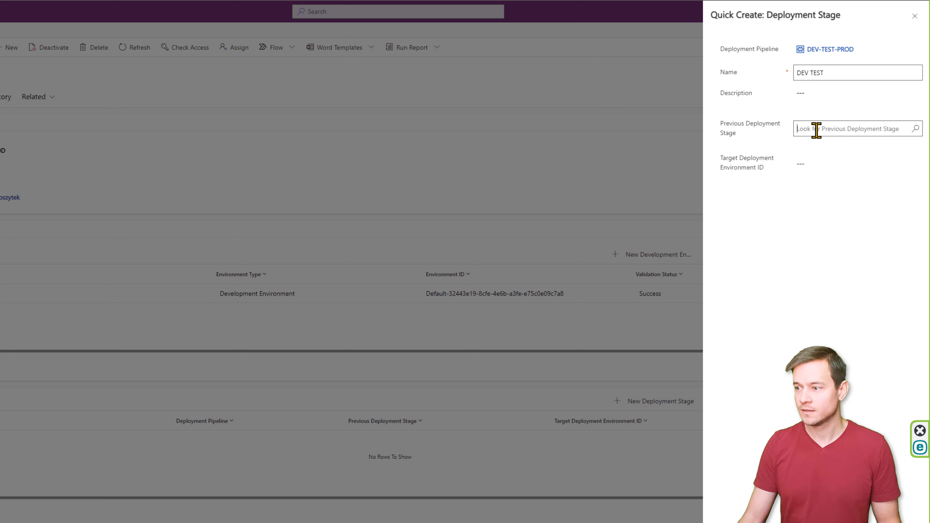
pyautogui.click(833, 124)
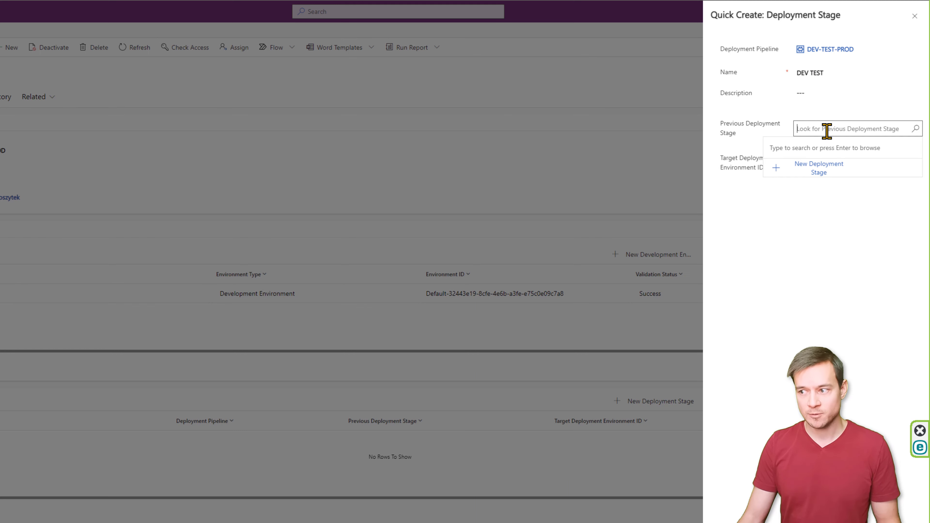
pyautogui.click(857, 200)
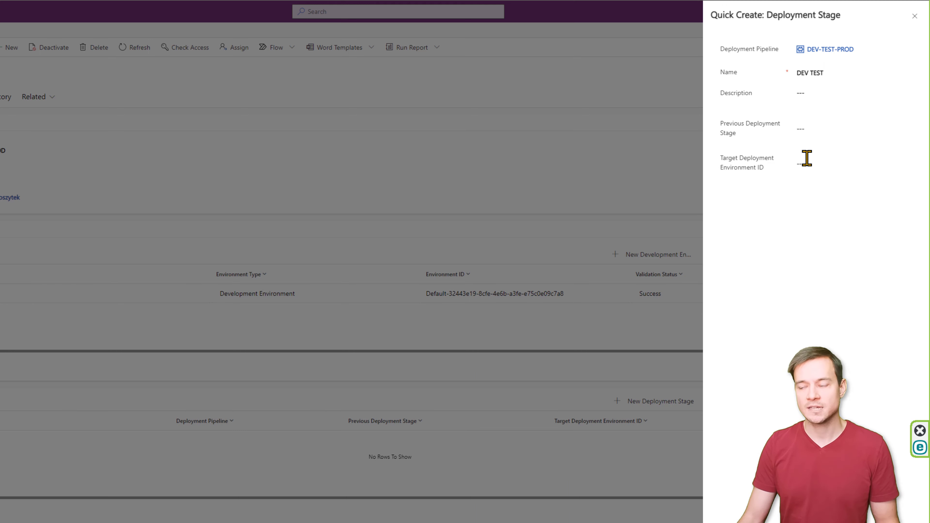
pyautogui.click(809, 165)
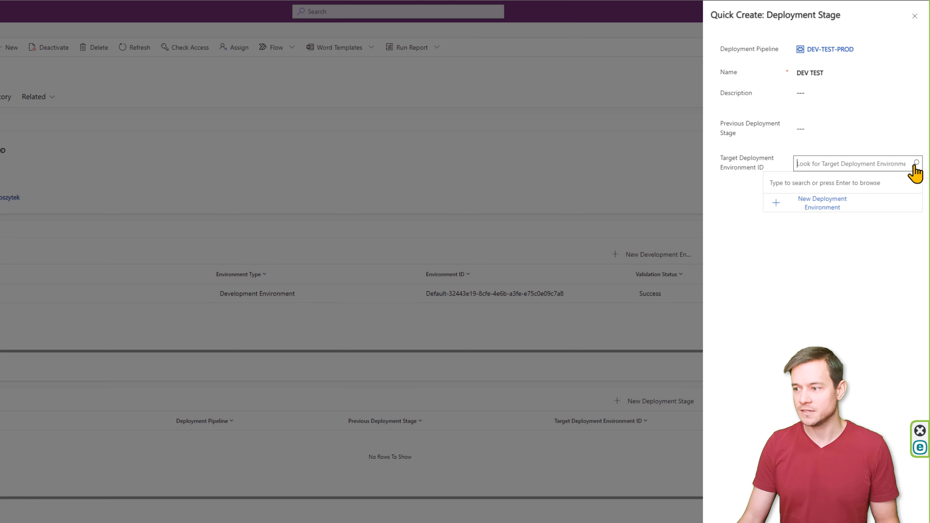
pyautogui.click(916, 164)
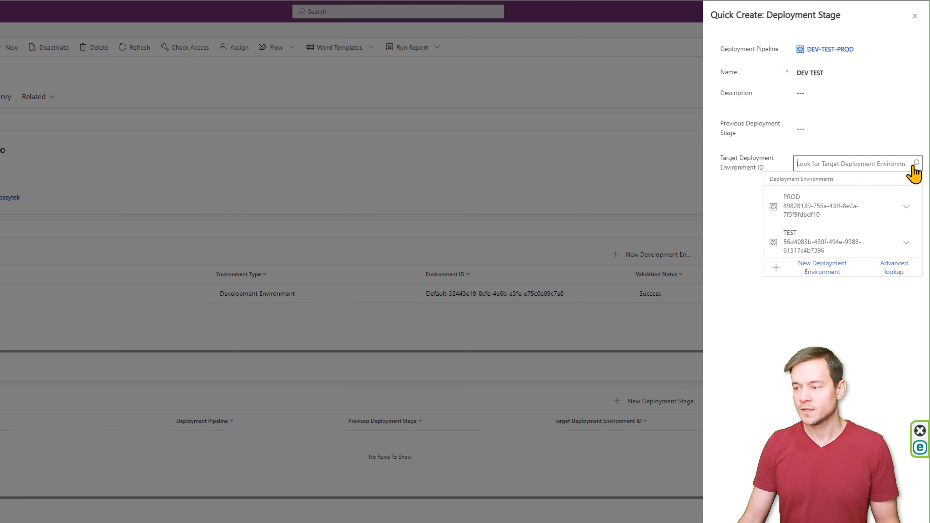
pyautogui.click(822, 242)
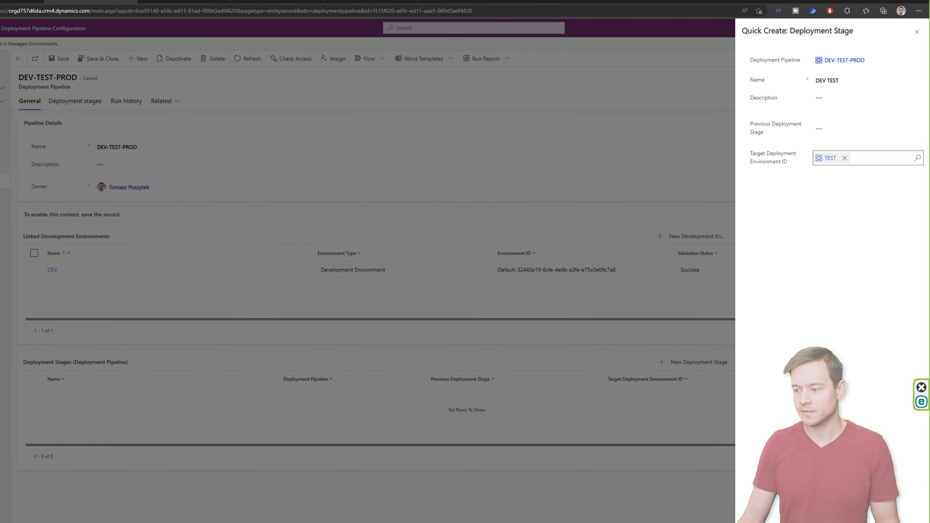
pyautogui.click(860, 512)
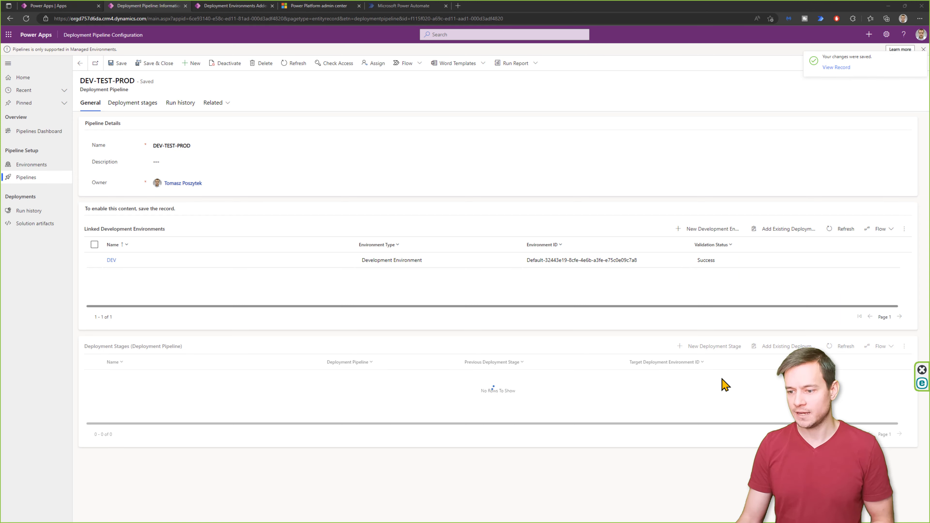
# - Add a TEST PROD stage after DEV TEST, targeting the PROD environment
pyautogui.click(720, 351)
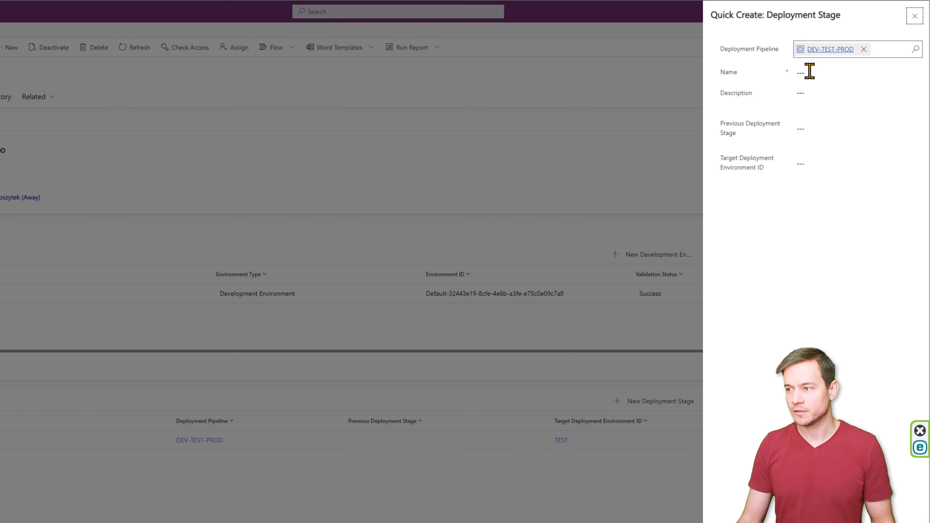
pyautogui.click(809, 72)
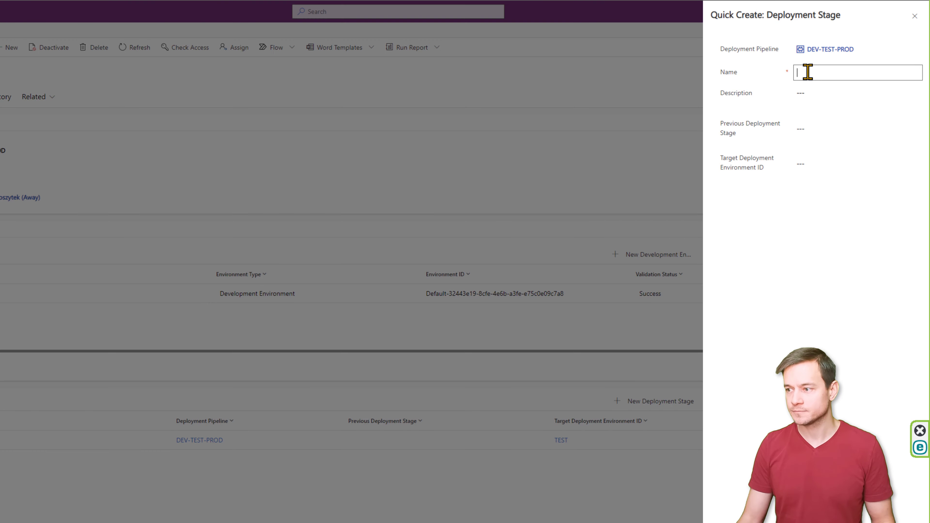
pyautogui.write('TEST PROD')
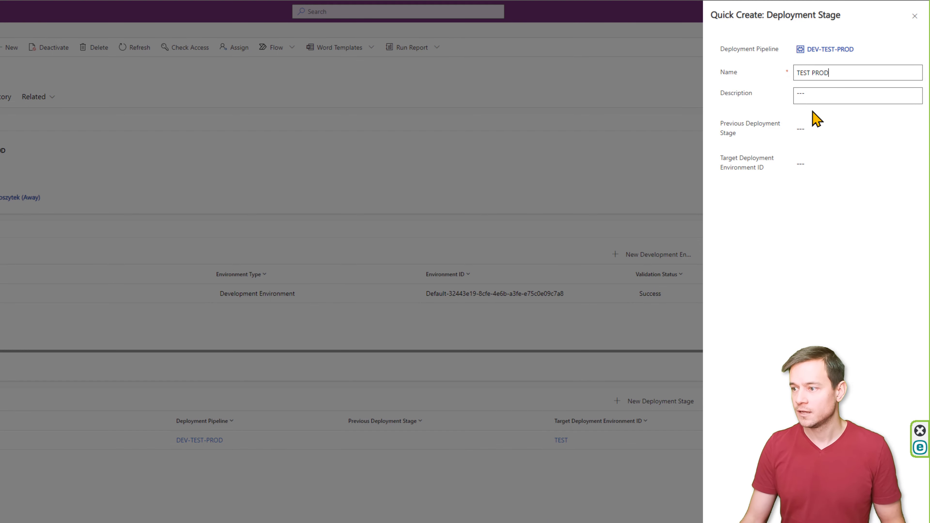
pyautogui.click(812, 128)
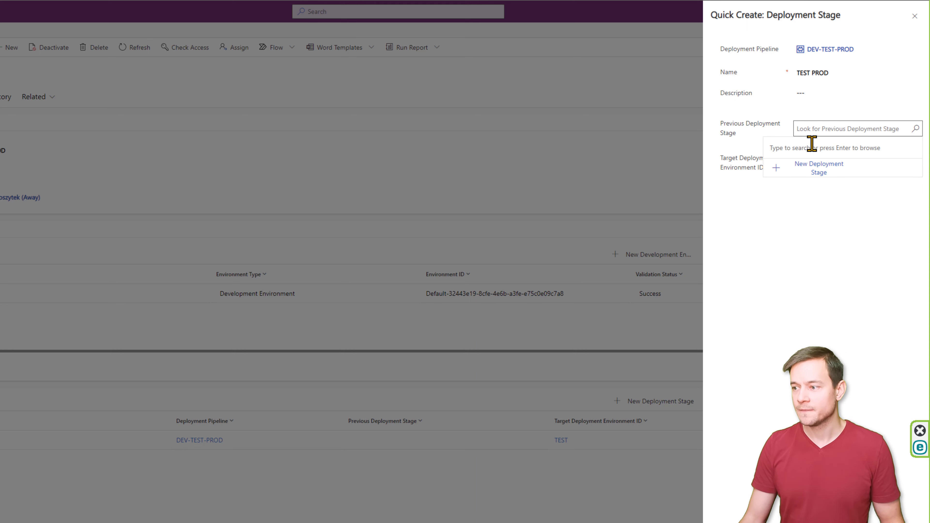
pyautogui.click(911, 130)
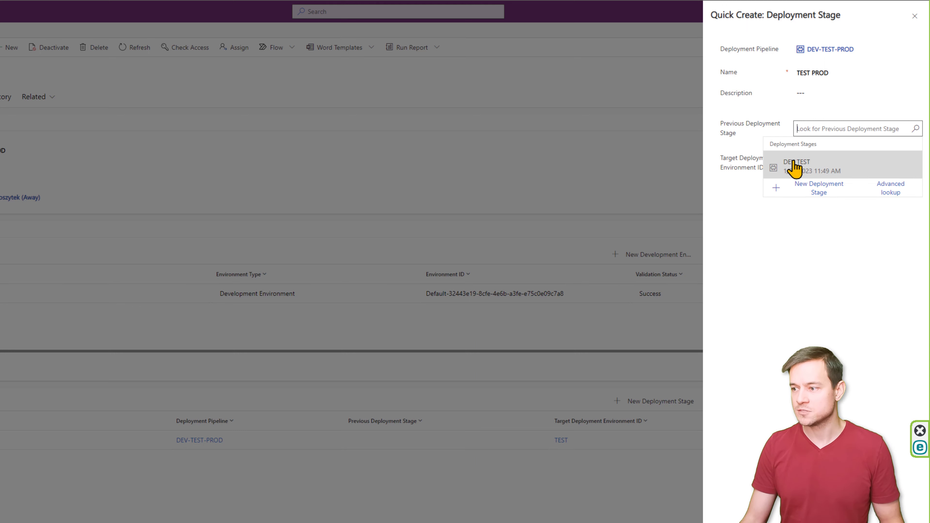
pyautogui.click(793, 162)
pyautogui.click(806, 163)
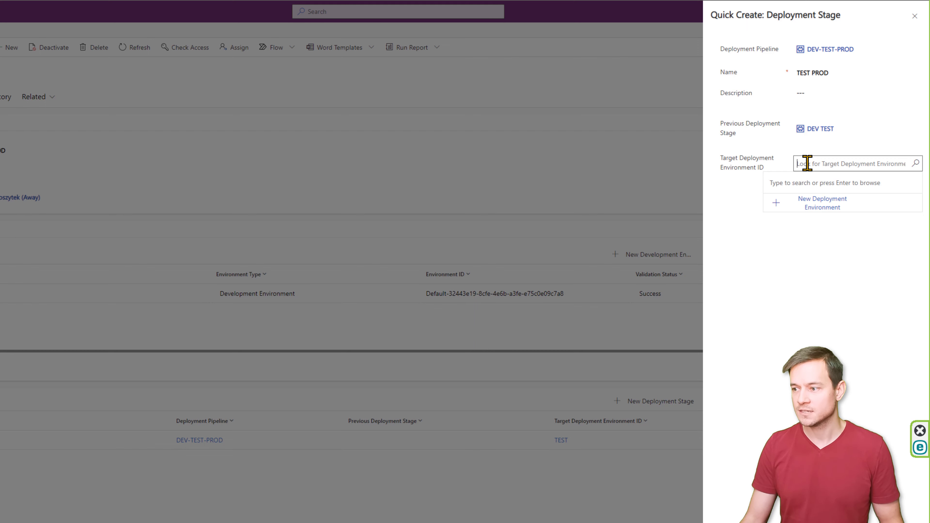
pyautogui.click(914, 163)
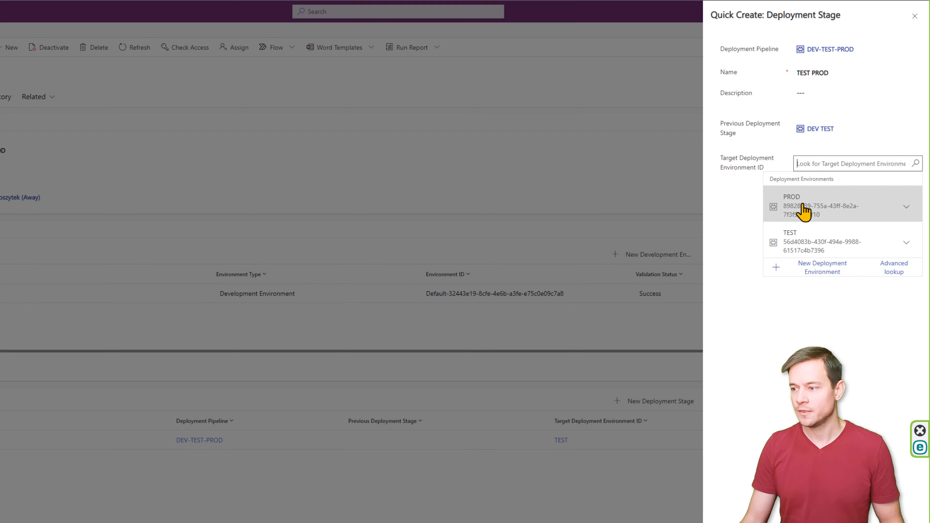
pyautogui.click(809, 211)
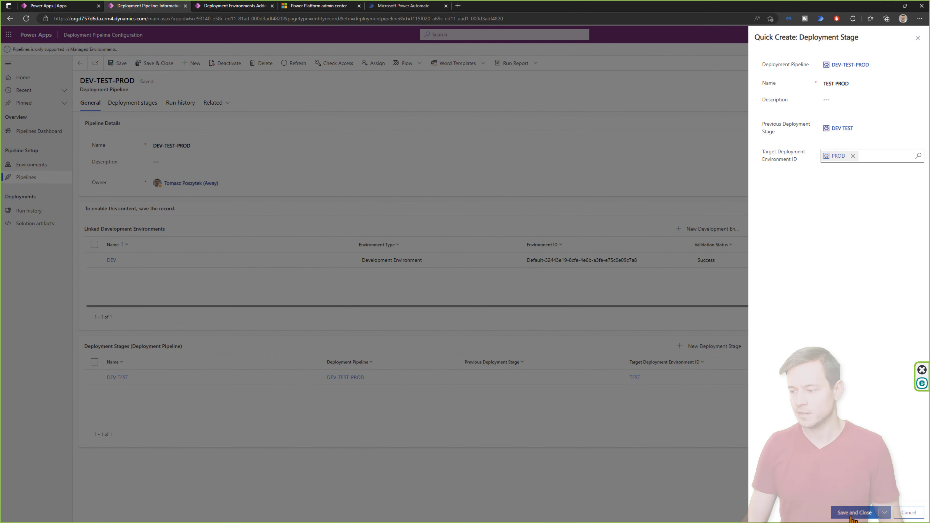
pyautogui.click(852, 512)
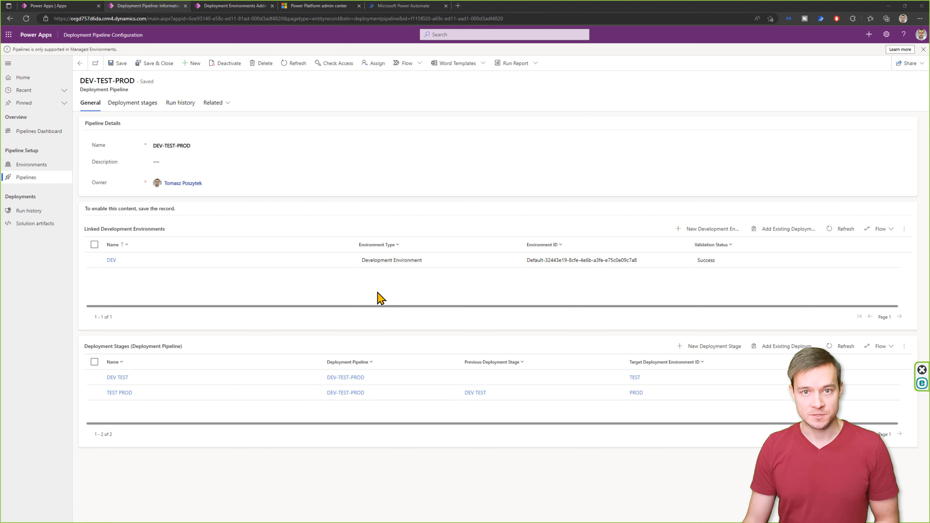
pyautogui.click(191, 187)
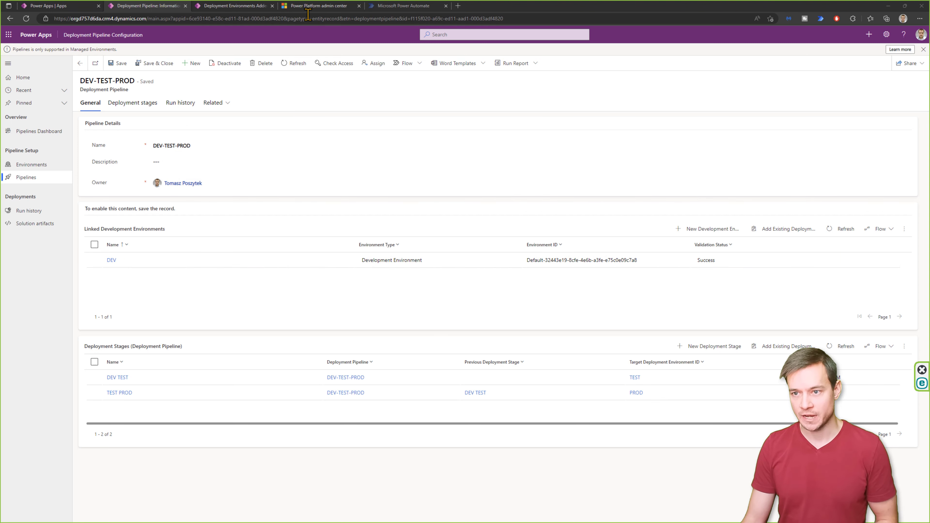
# - In the Power Platform admin center, open the Pipelines Host environment and list all its users
pyautogui.click(316, 7)
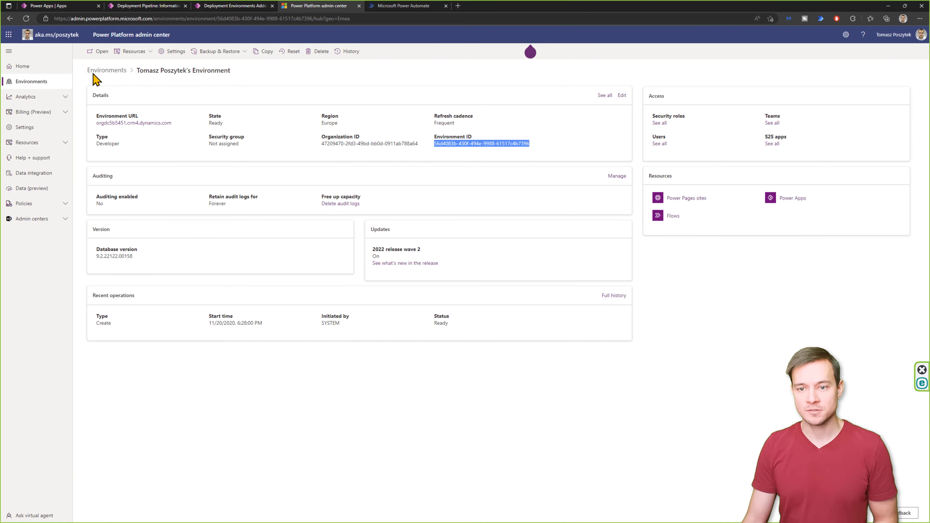
pyautogui.click(101, 73)
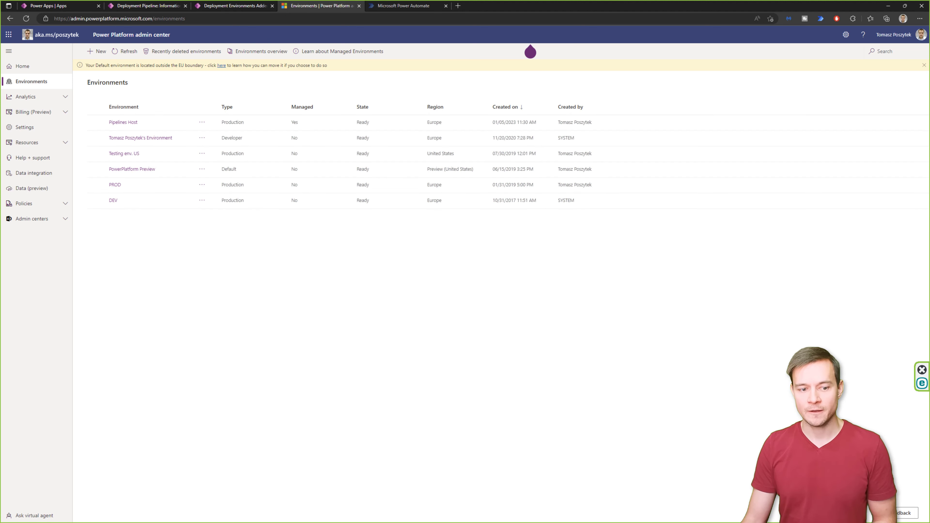
pyautogui.click(203, 123)
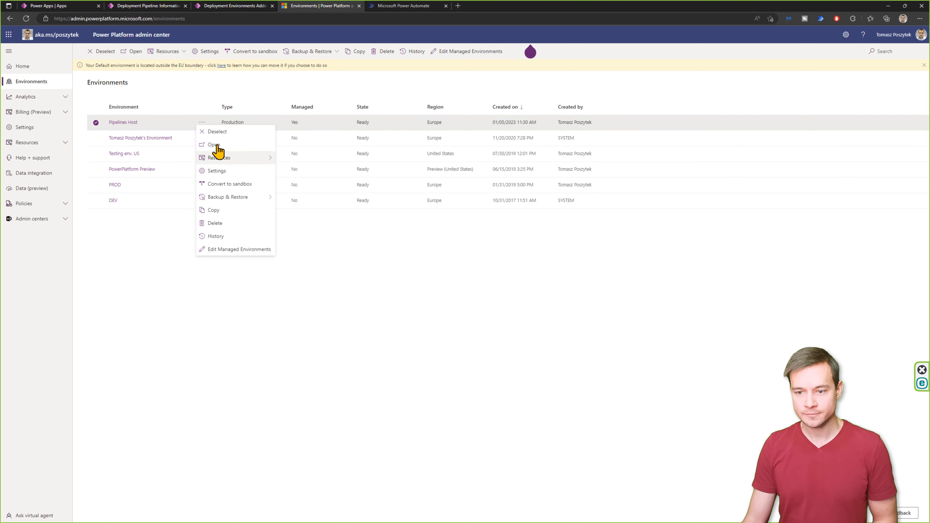
pyautogui.click(124, 125)
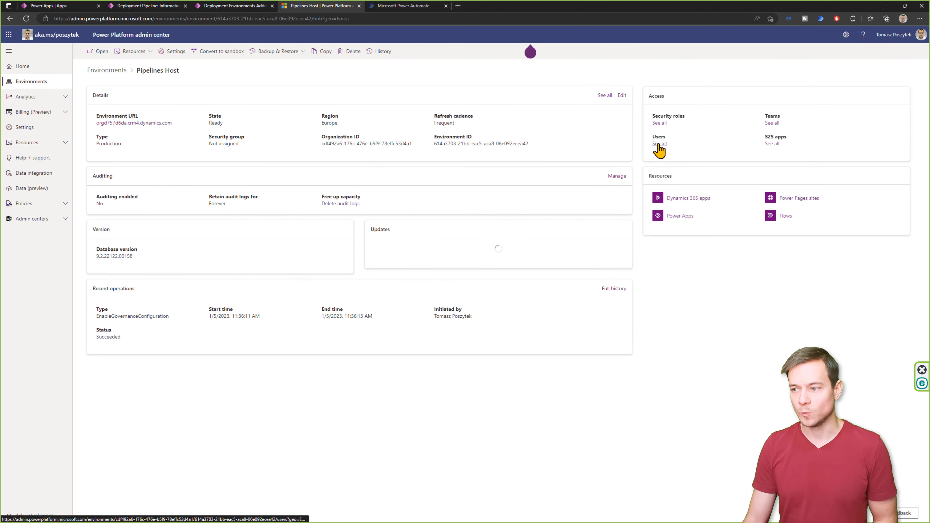
pyautogui.click(658, 145)
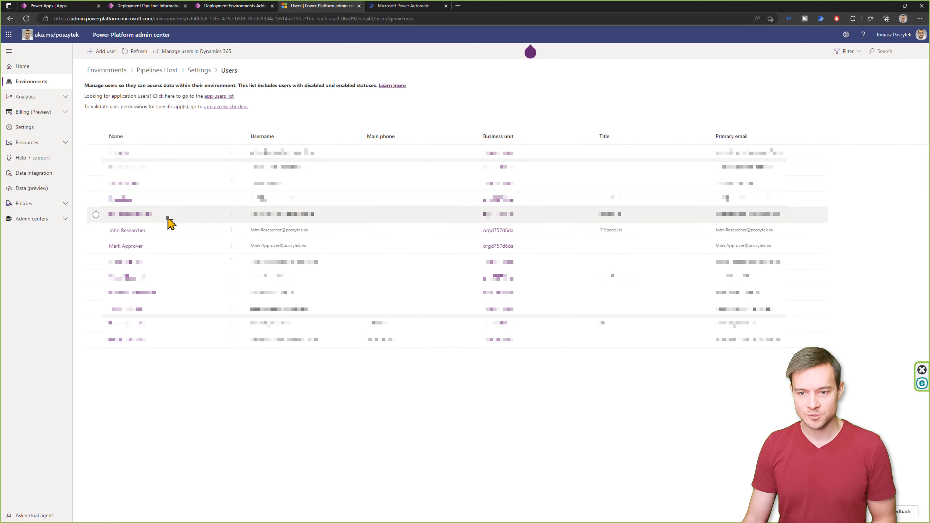
# - Give the researcher user the Deployment Pipeline User security role in Pipelines Host and save
pyautogui.click(168, 230)
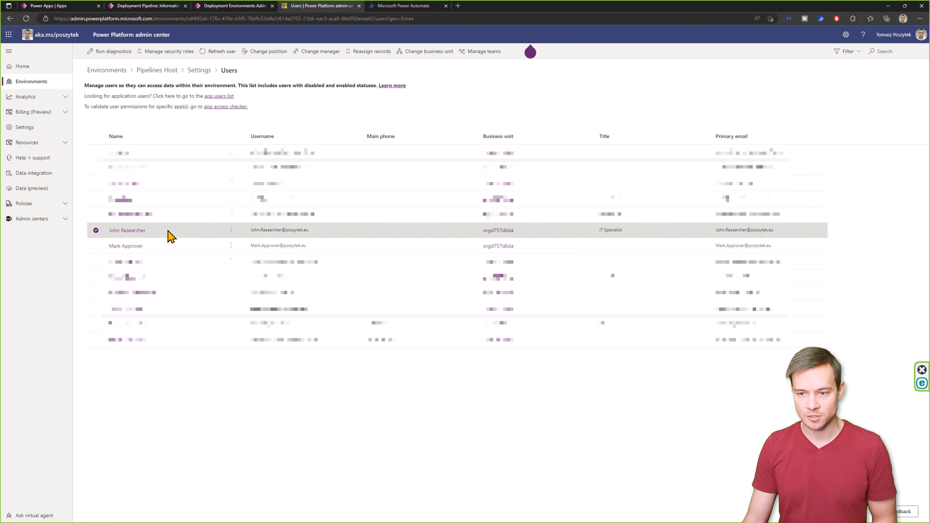
pyautogui.click(230, 230)
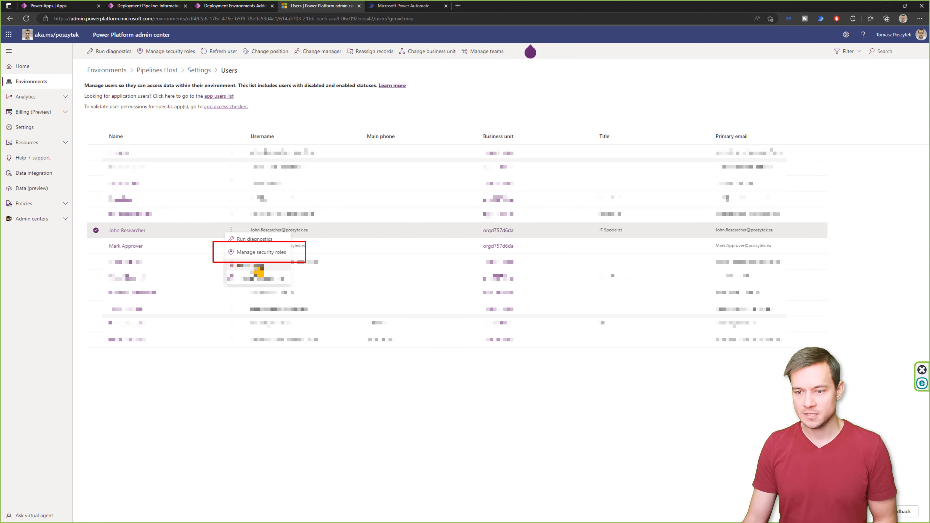
pyautogui.click(261, 252)
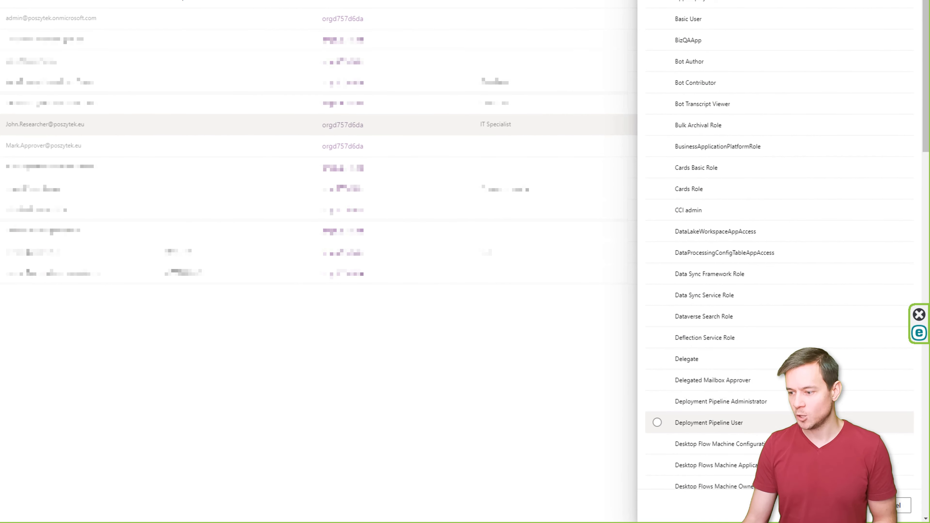
pyautogui.click(790, 423)
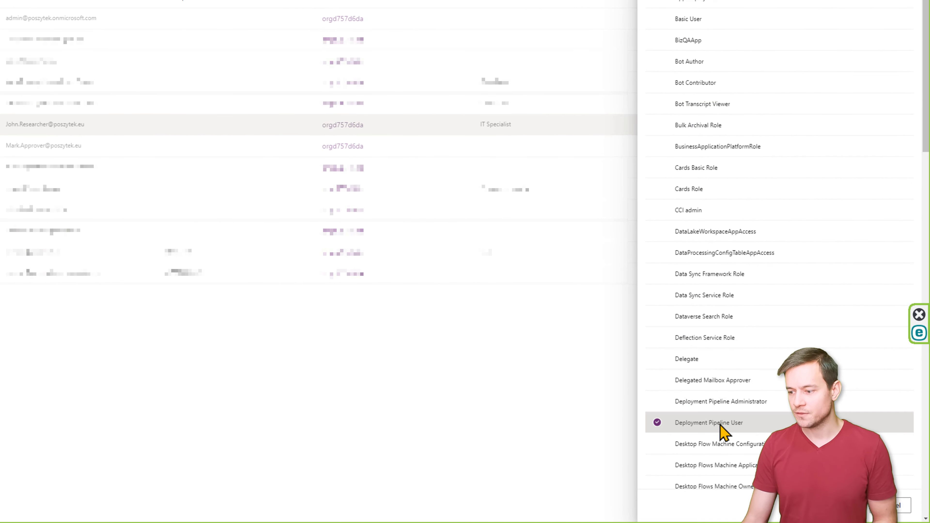
pyautogui.scroll(-8, 720, 425)
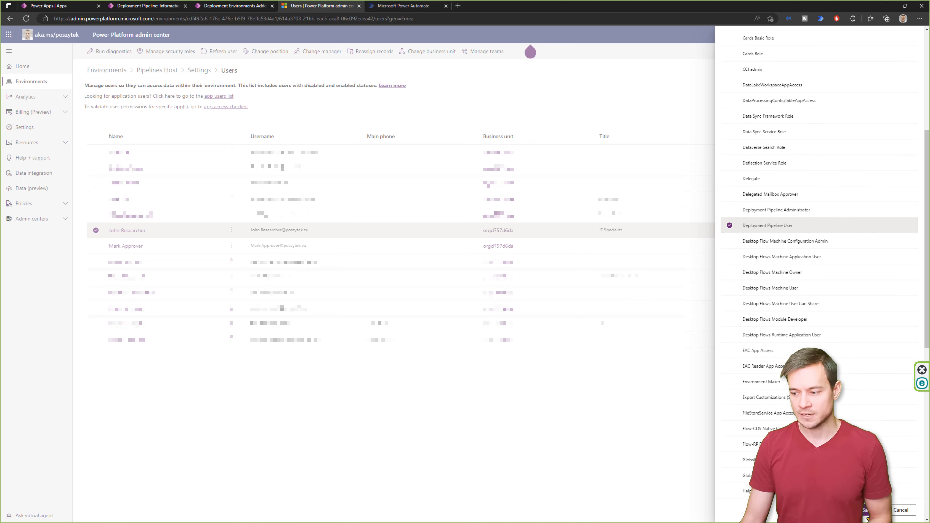
pyautogui.click(866, 517)
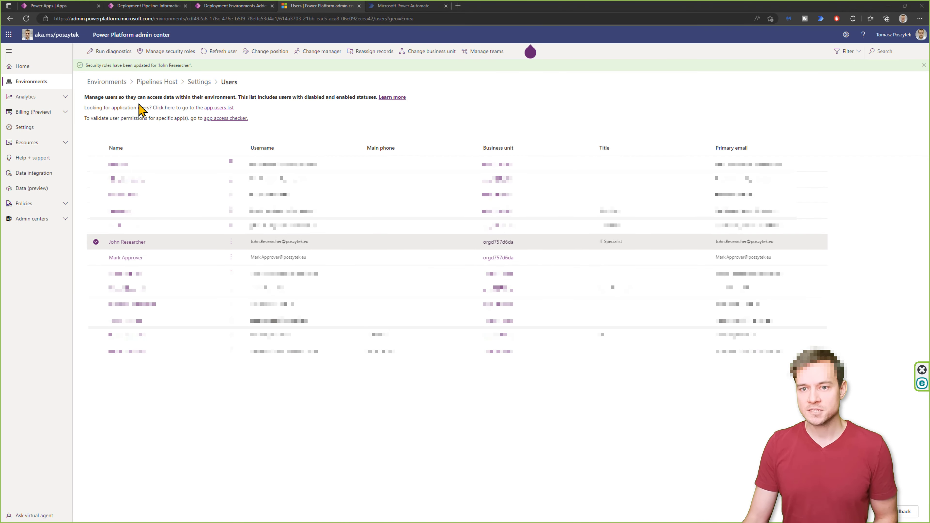
pyautogui.click(139, 6)
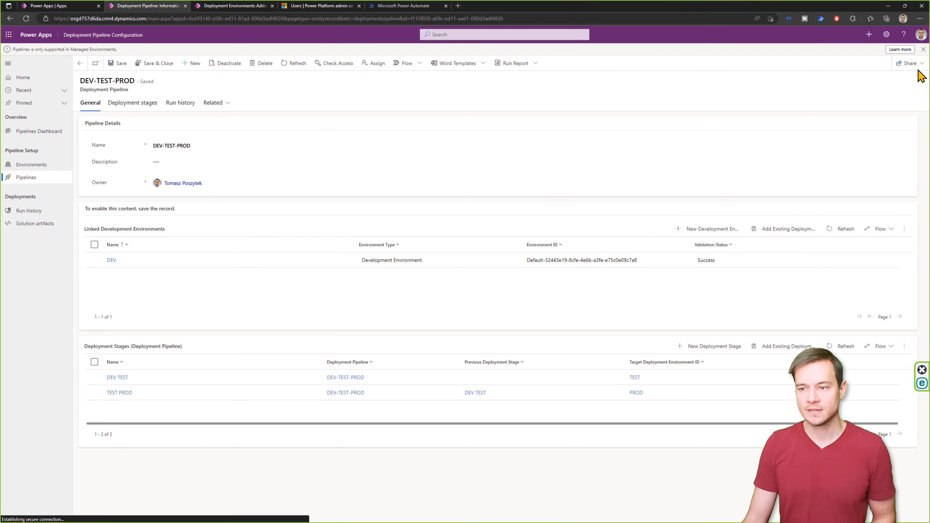
# - Share the DEV-TEST-PROD pipeline record with the researcher user, granting Read permission only
pyautogui.click(911, 68)
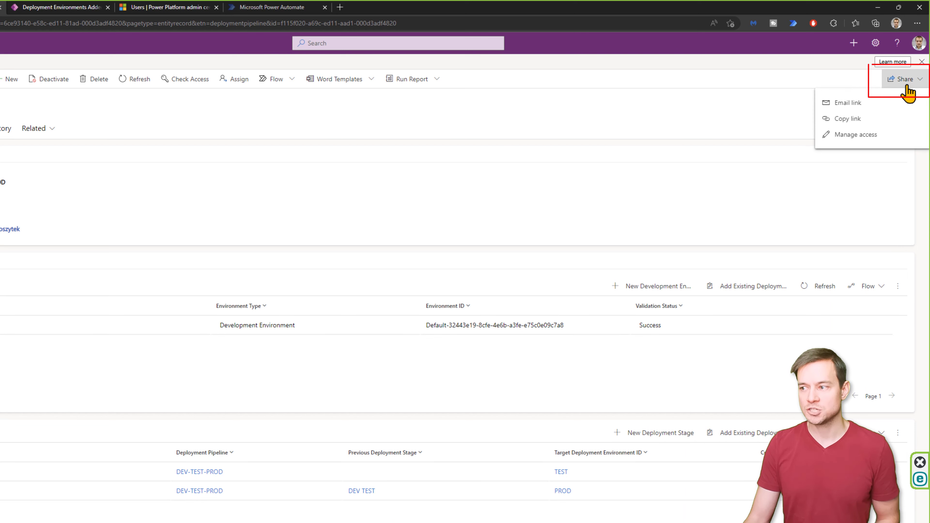
pyautogui.click(857, 136)
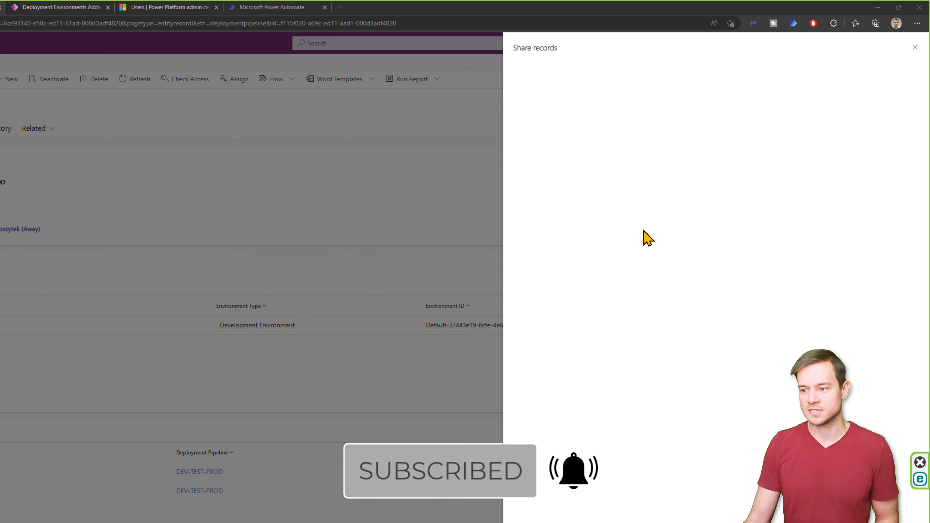
pyautogui.click(524, 110)
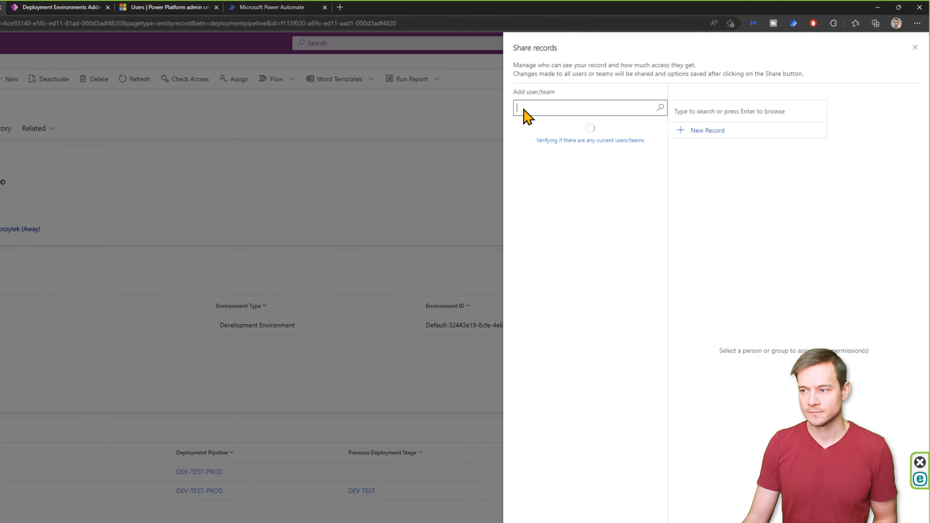
pyautogui.write('jo')
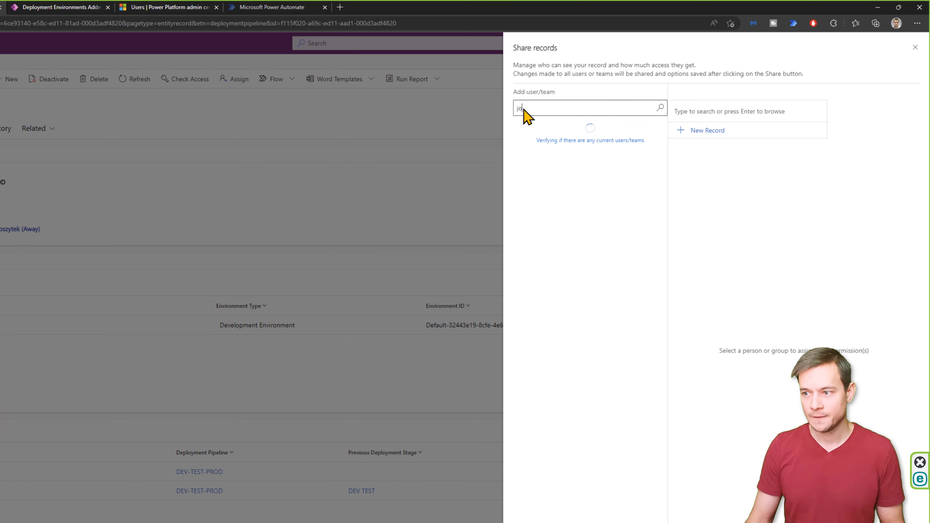
pyautogui.write('bn')
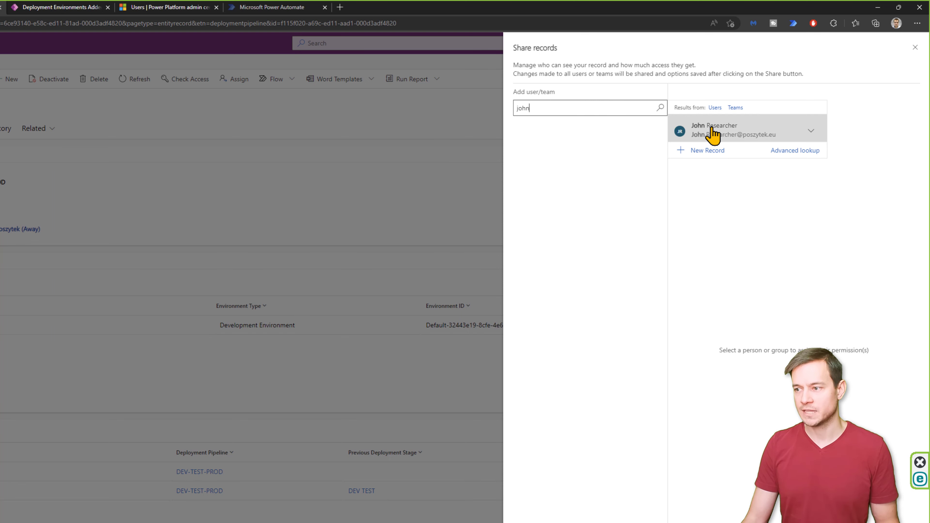
pyautogui.click(708, 129)
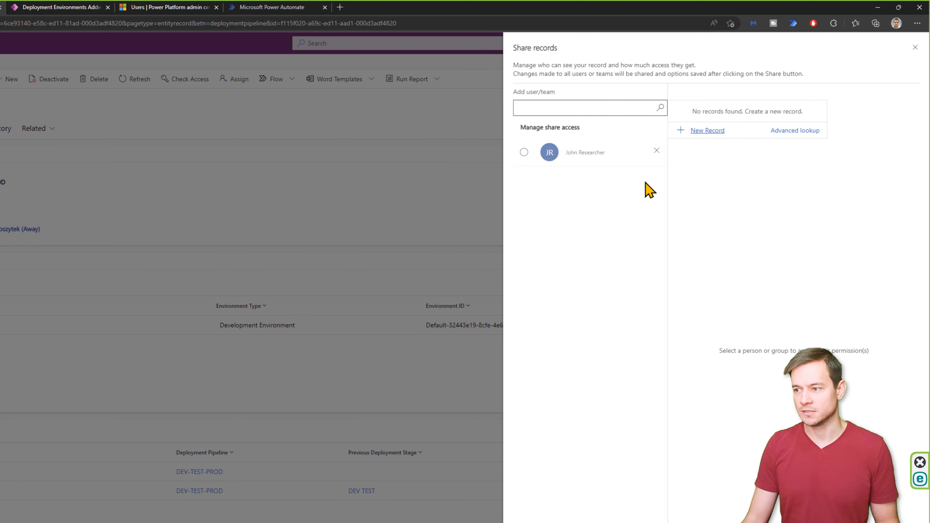
pyautogui.click(523, 152)
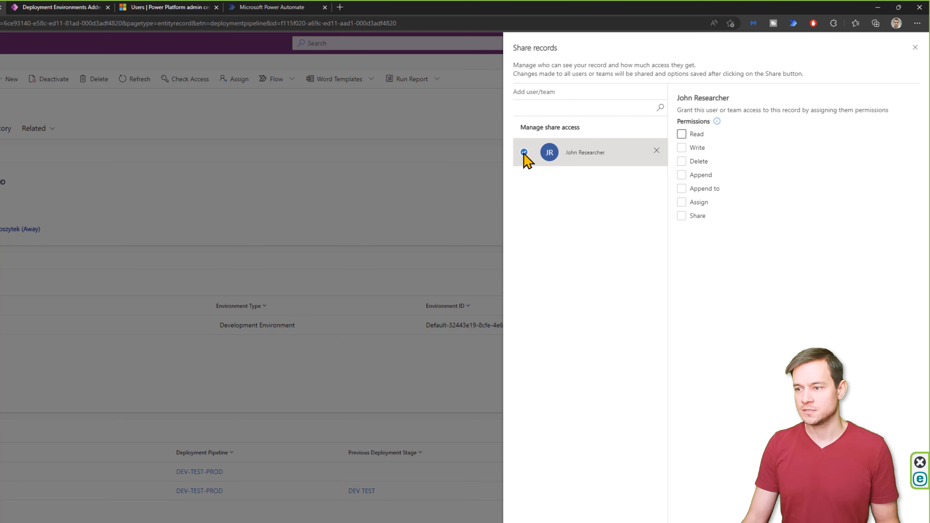
pyautogui.click(681, 134)
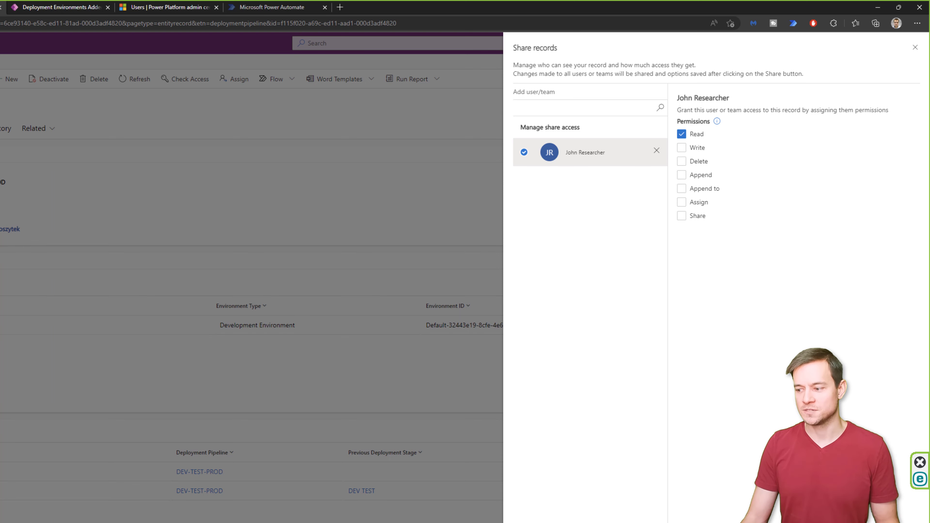
pyautogui.click(841, 520)
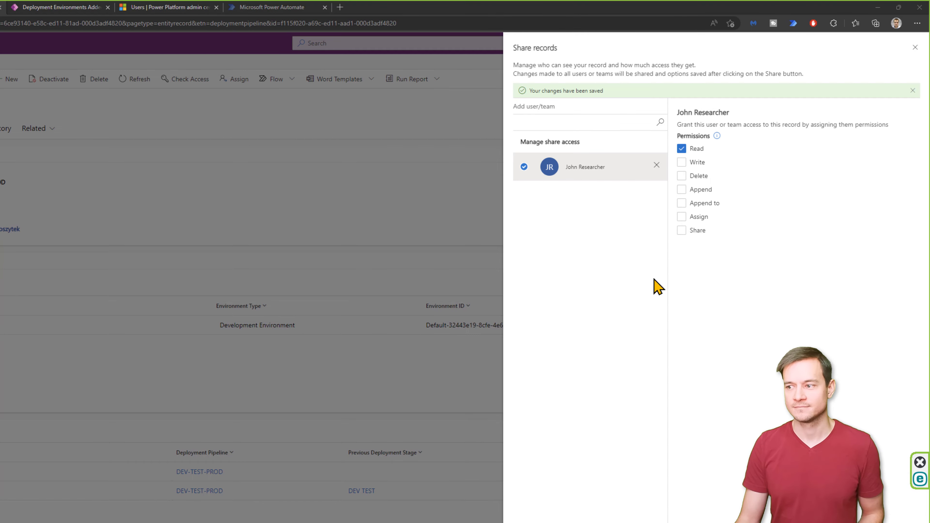
pyautogui.click(913, 48)
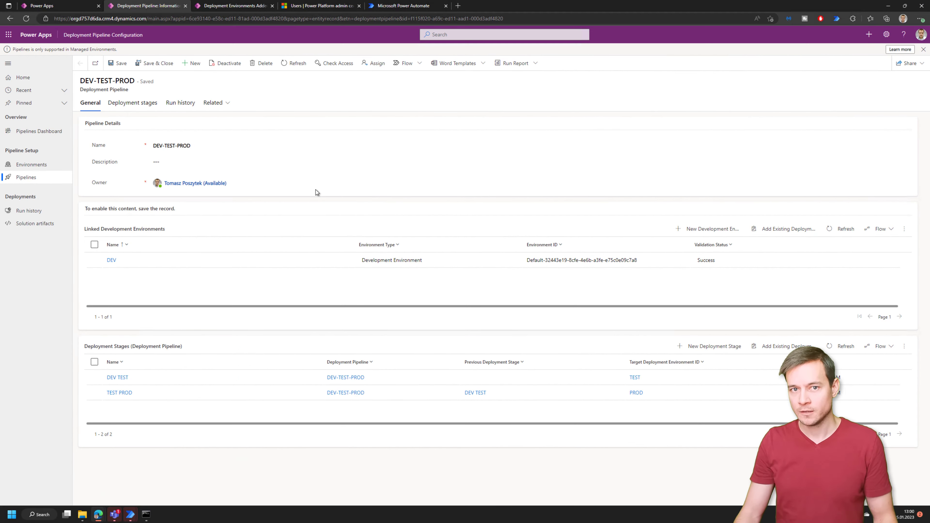
# - Create a new solution named 'Test Pipeline Solution' using the KDW publisher
pyautogui.click(405, 8)
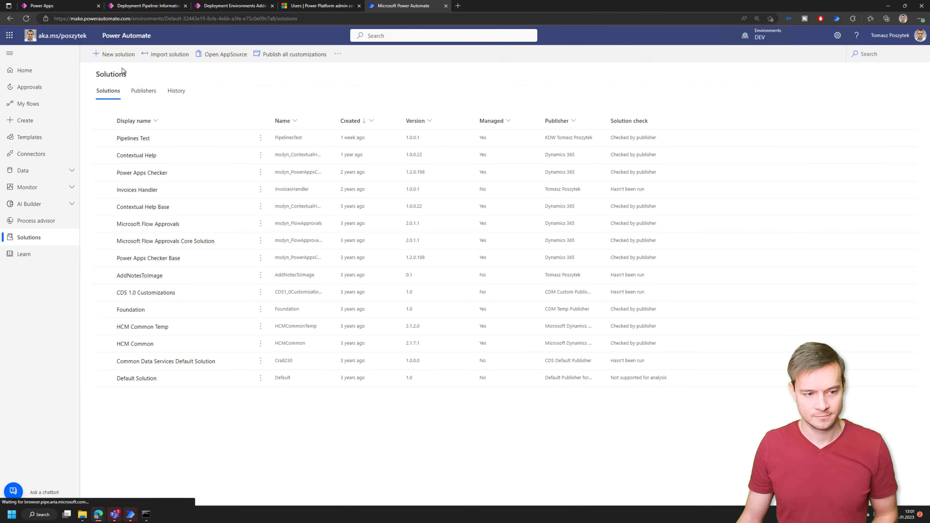
pyautogui.click(115, 55)
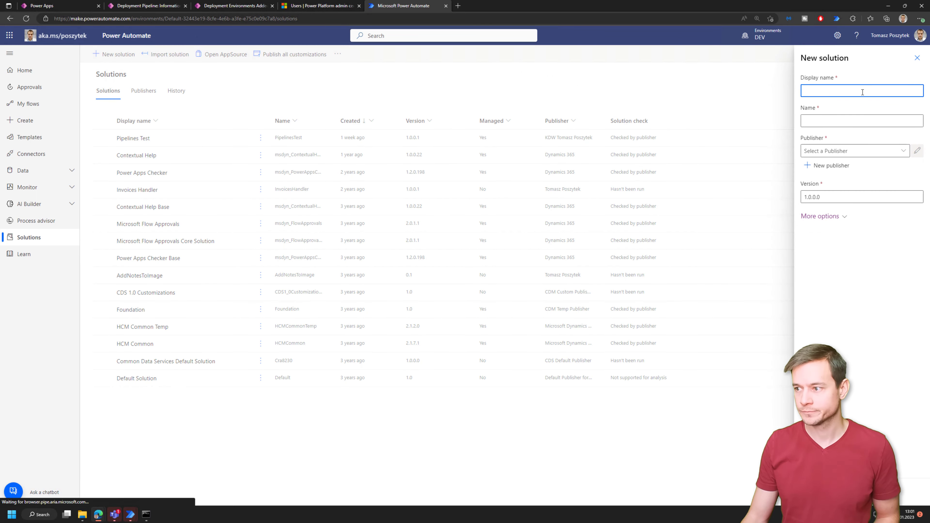
pyautogui.write('Test ')
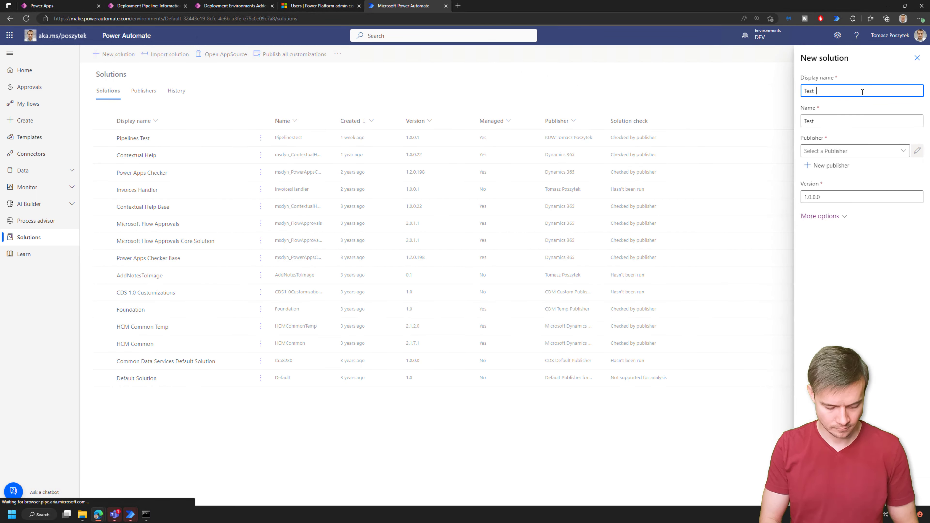
pyautogui.write('Pipeline')
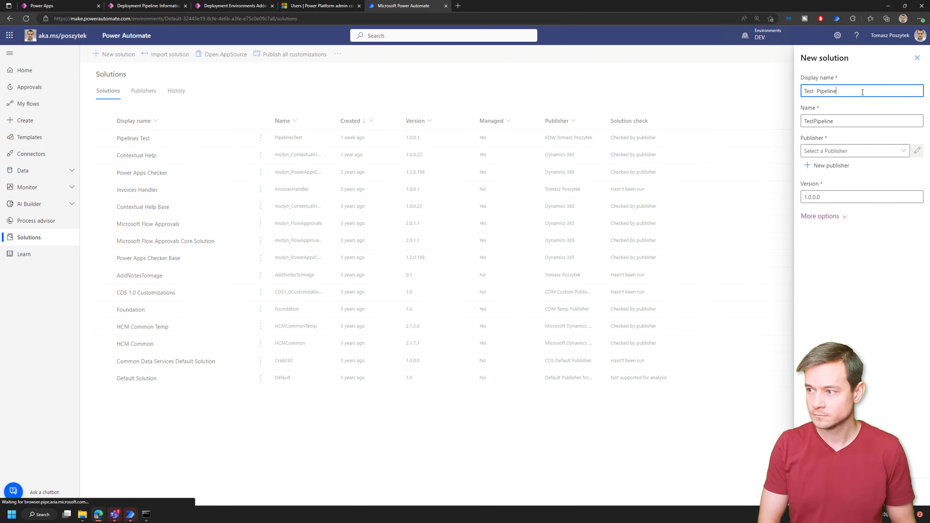
pyautogui.hotkey('ctrl', 'Left')
pyautogui.press('BackSpace')
pyautogui.write('Solutio')
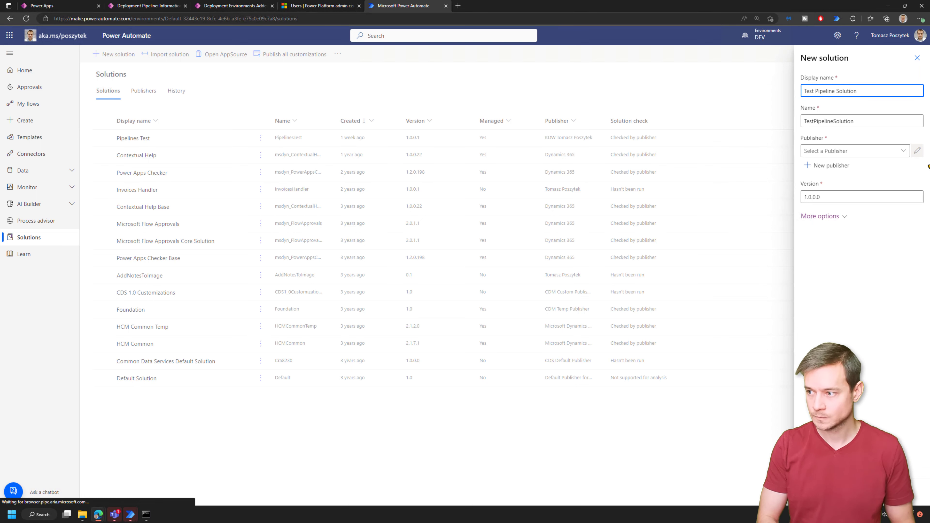
pyautogui.write('n')
pyautogui.click(879, 151)
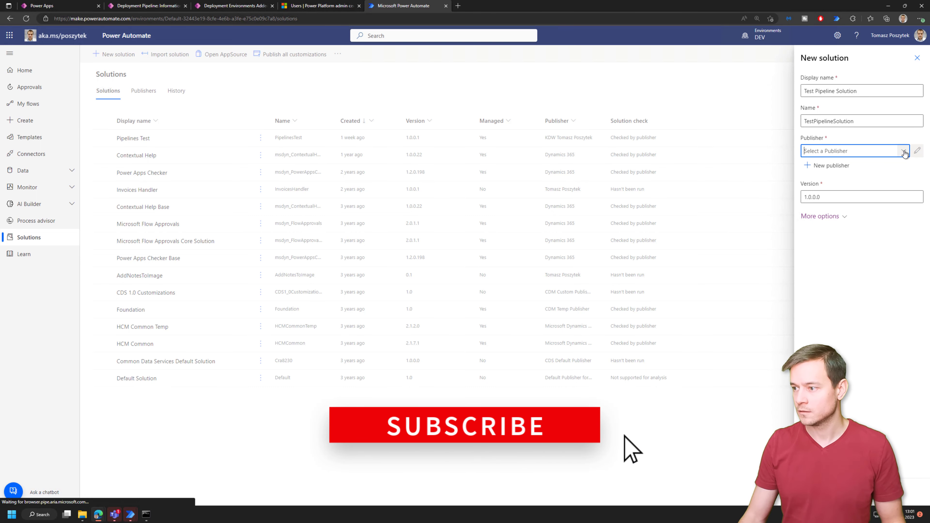
pyautogui.click(904, 153)
pyautogui.click(849, 207)
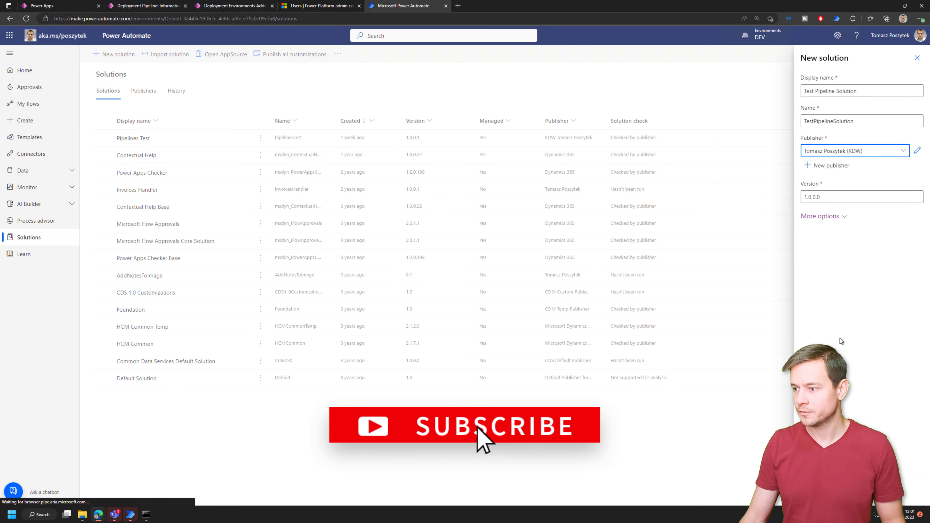
pyautogui.click(819, 491)
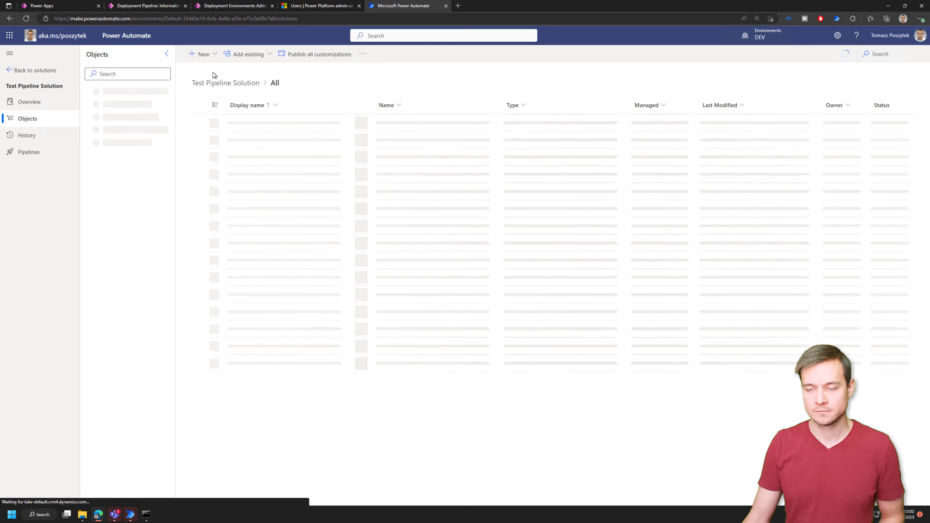
# - Begin adding a new environment variable to the solution
pyautogui.click(207, 55)
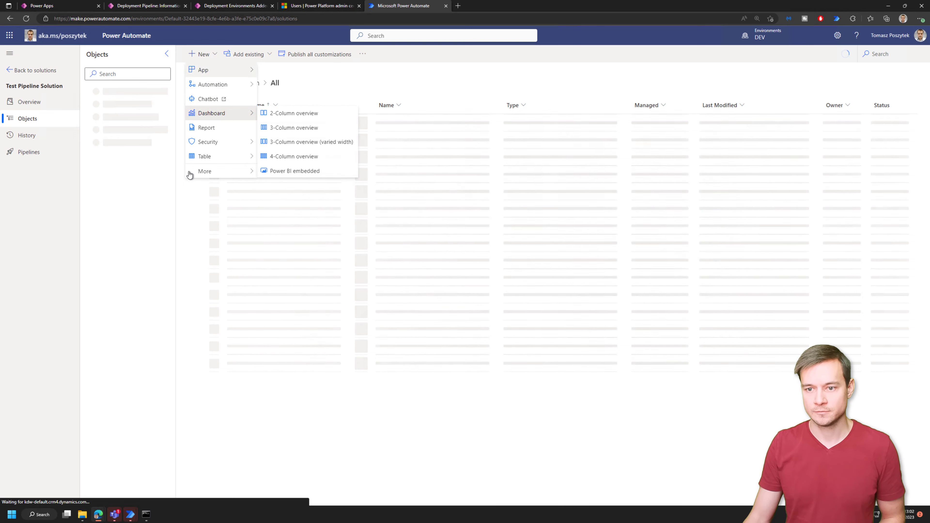
pyautogui.moveTo(206, 171)
pyautogui.click(301, 228)
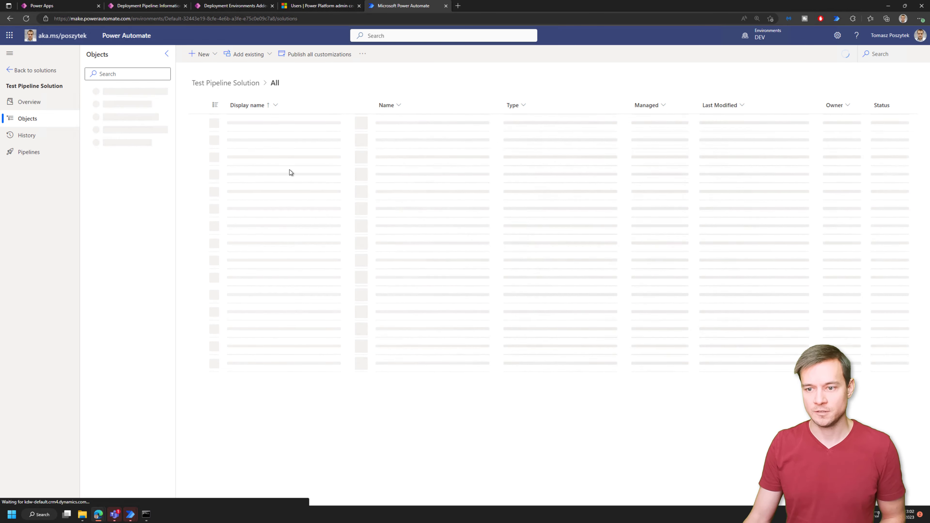
# - Create Text environment variable SomeTestVar with current value 'Test'
pyautogui.click(203, 55)
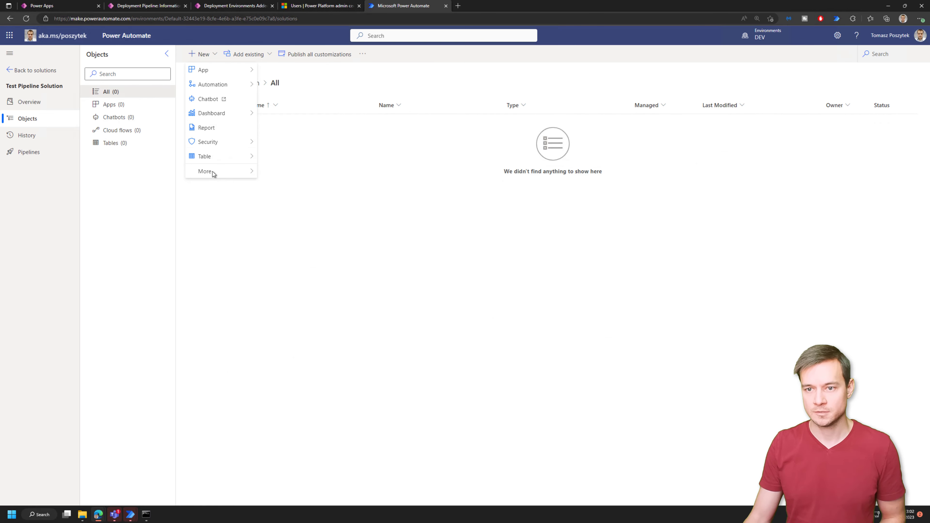
pyautogui.moveTo(212, 171)
pyautogui.click(293, 229)
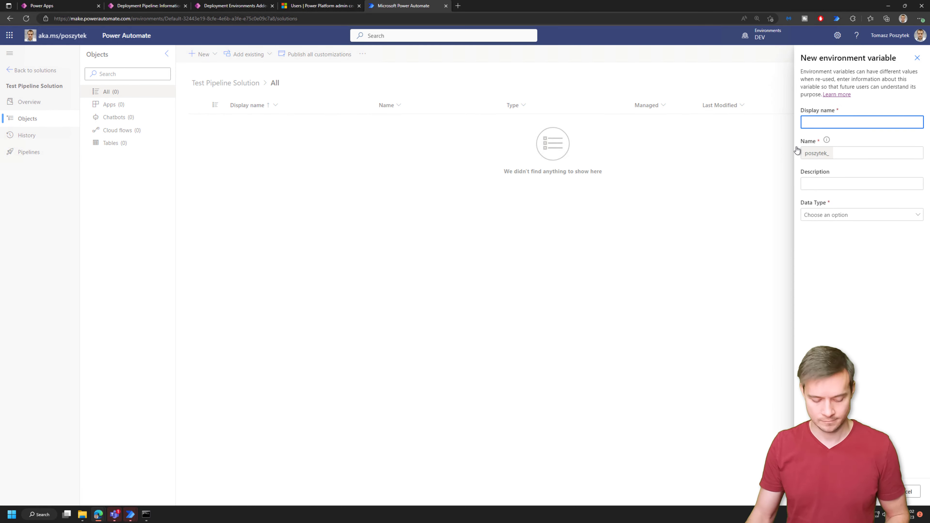
pyautogui.write('SomeTestVar')
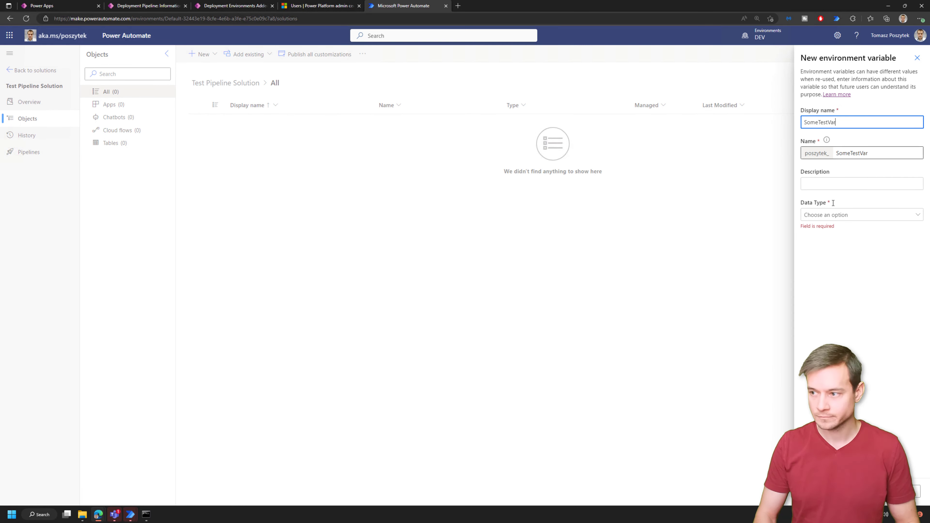
pyautogui.click(839, 214)
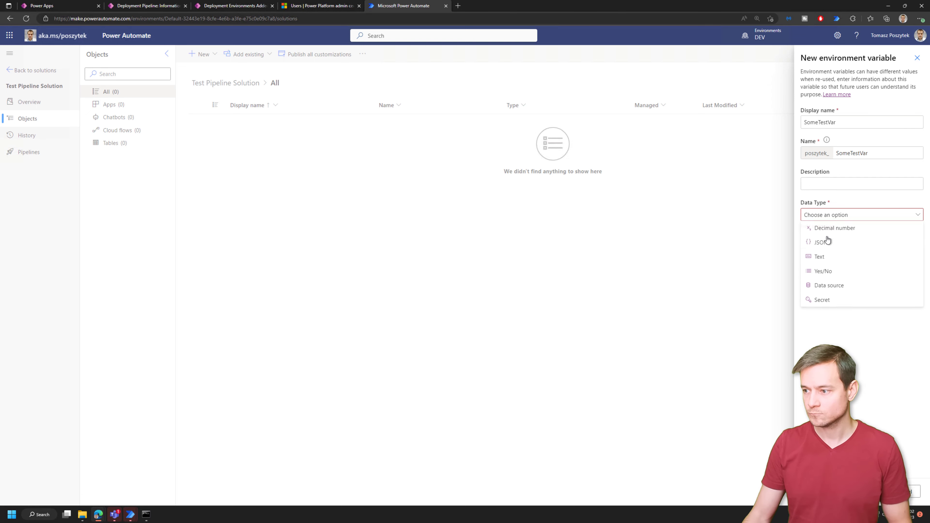
pyautogui.click(823, 257)
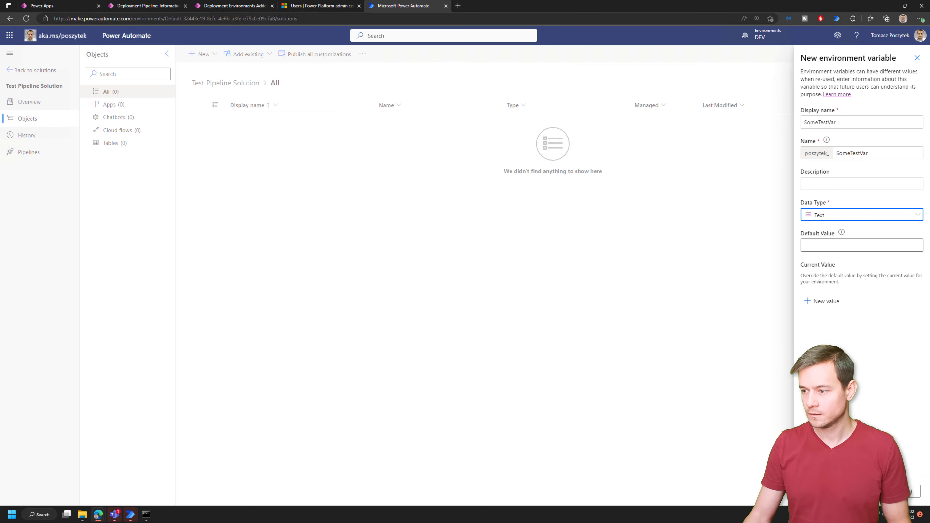
pyautogui.click(830, 303)
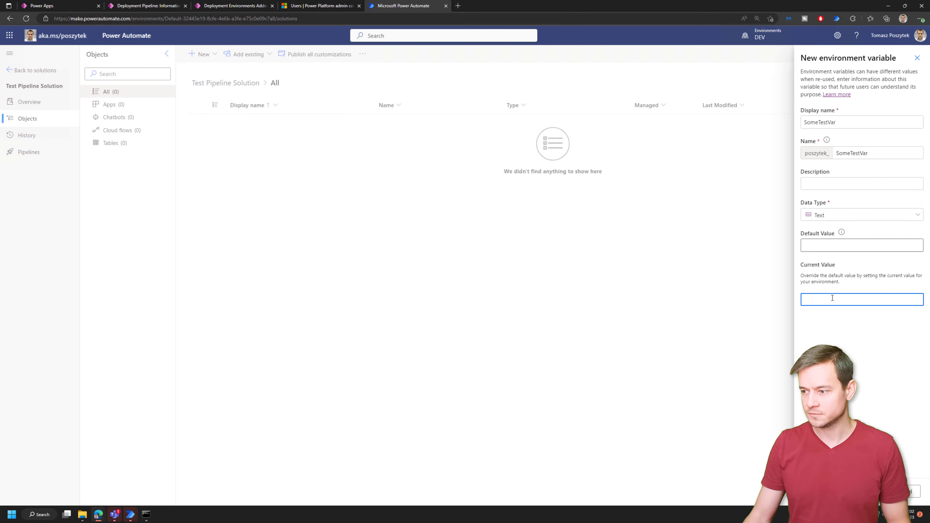
pyautogui.write('Test')
pyautogui.press('Return')
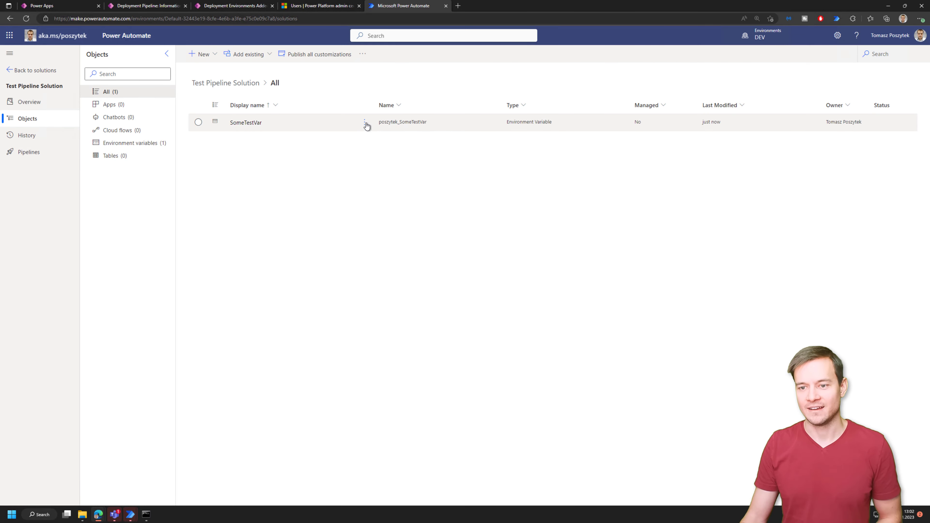
# - Remove SomeTestVar's current value from the solution
pyautogui.click(364, 122)
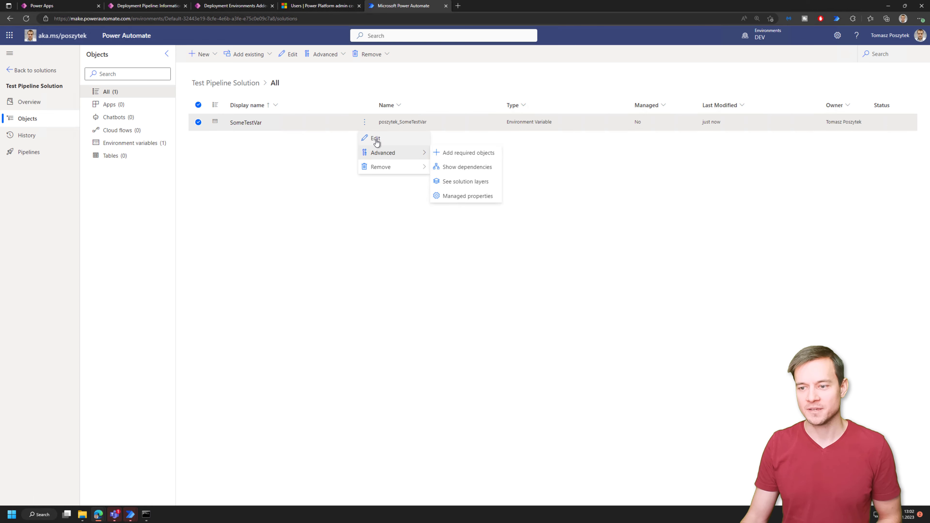
pyautogui.click(374, 138)
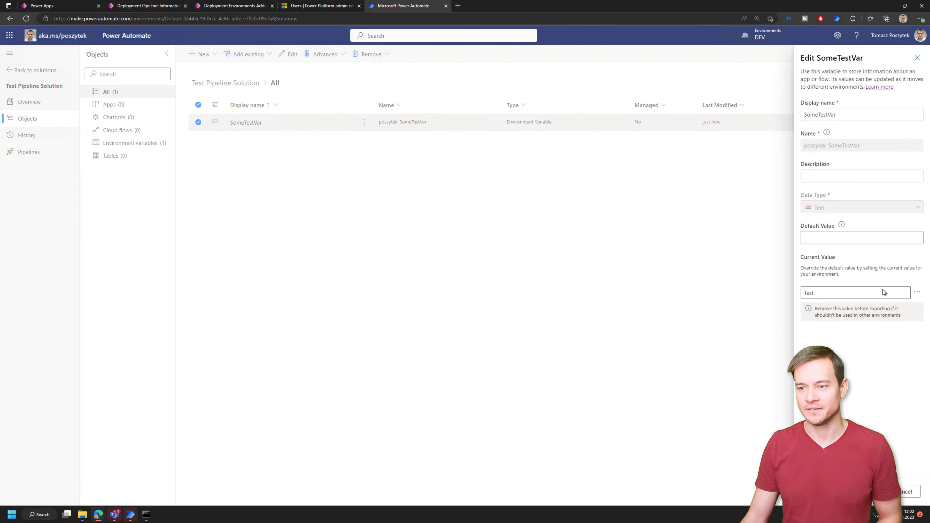
pyautogui.click(917, 292)
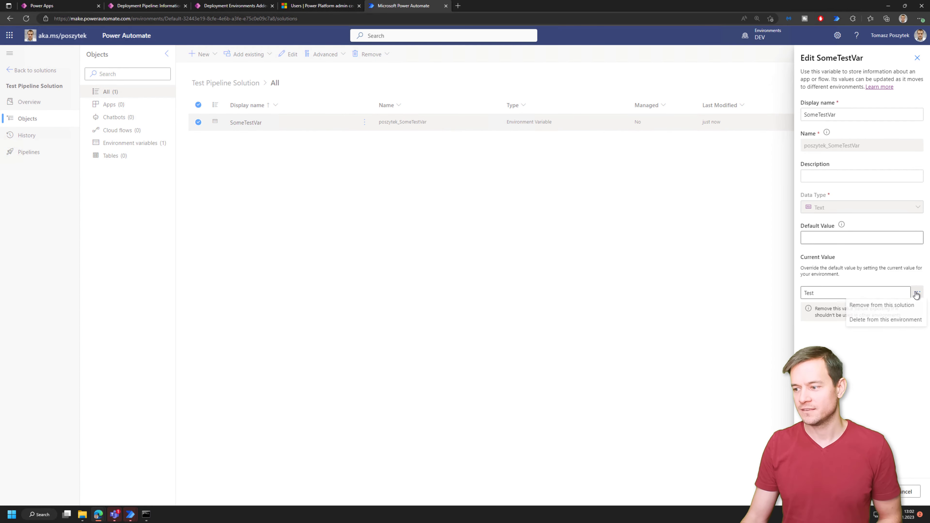
pyautogui.click(893, 307)
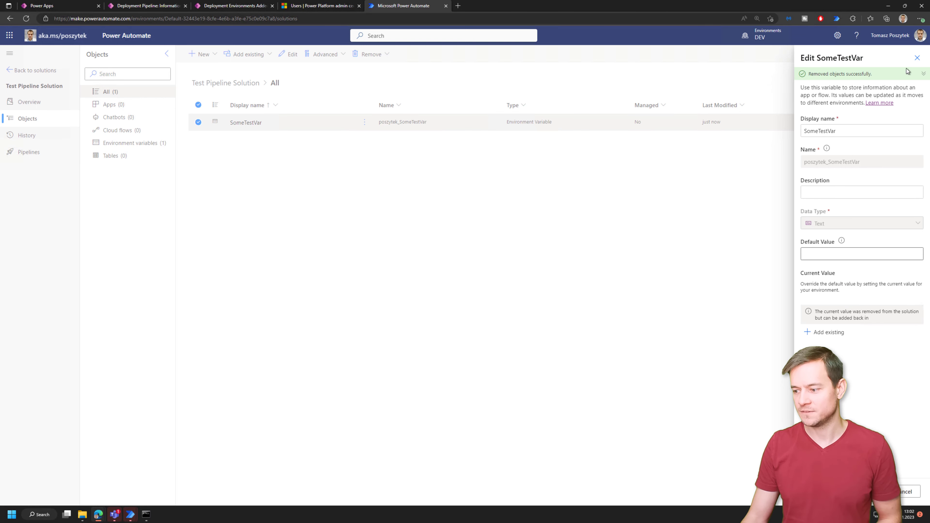
pyautogui.click(917, 57)
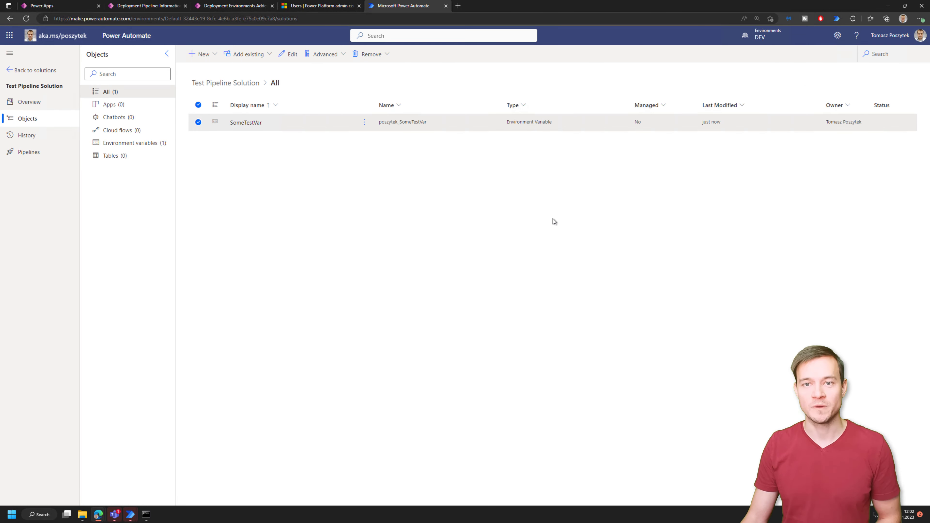
# - Create instant cloud flow TestFlow with the 'Manually trigger a flow' trigger
pyautogui.click(204, 56)
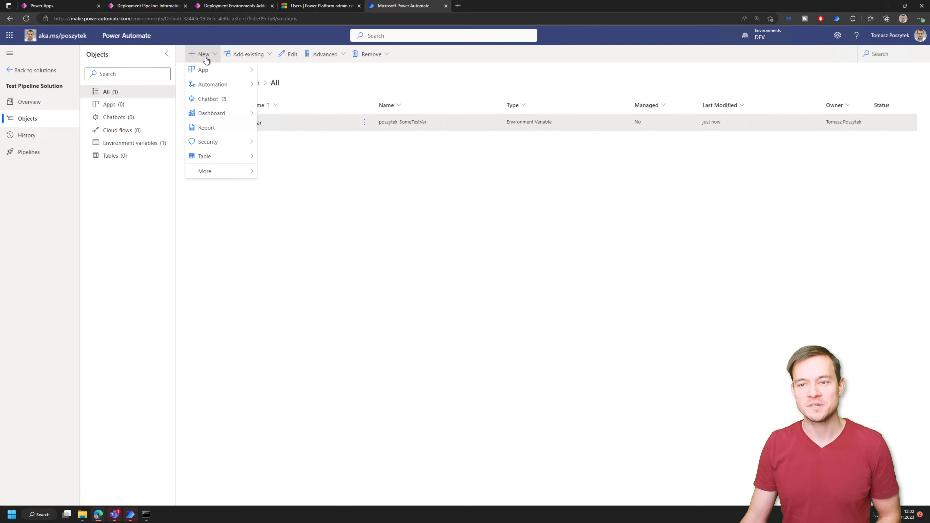
pyautogui.moveTo(207, 88)
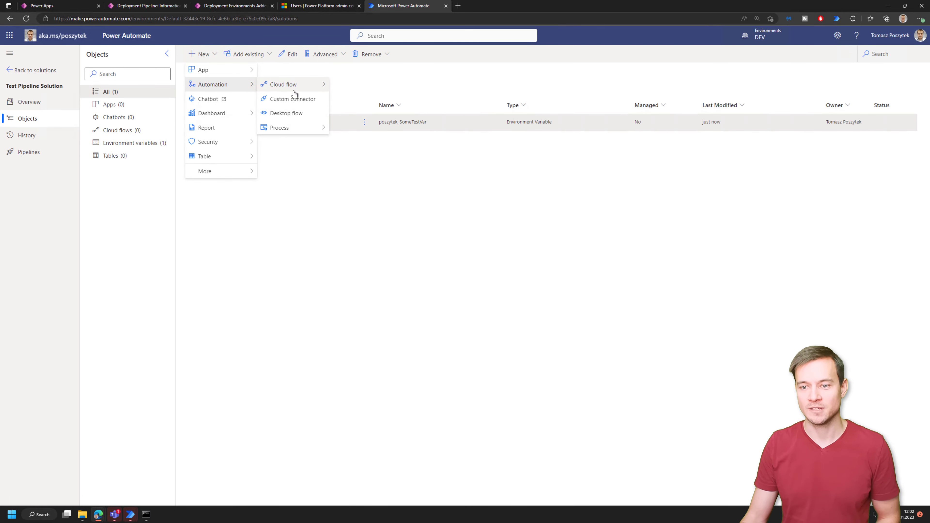
pyautogui.moveTo(291, 88)
pyautogui.click(362, 98)
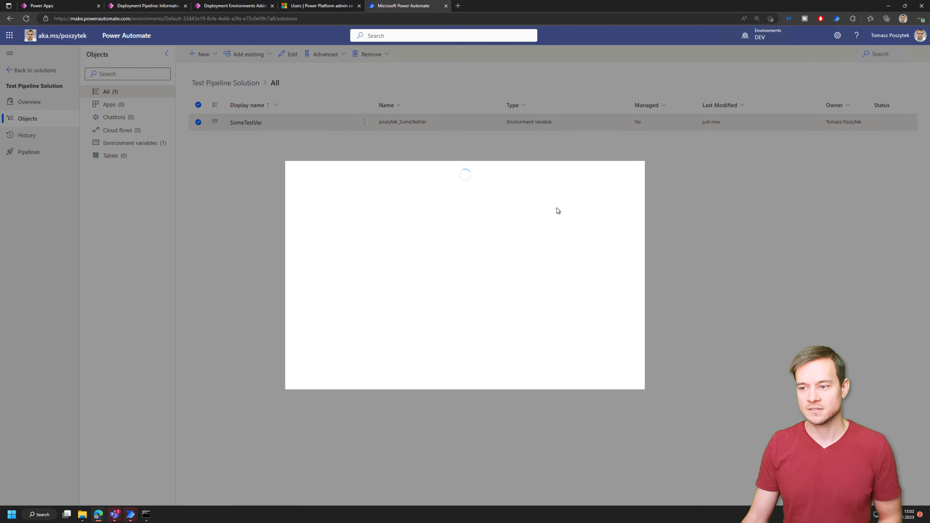
pyautogui.click(559, 202)
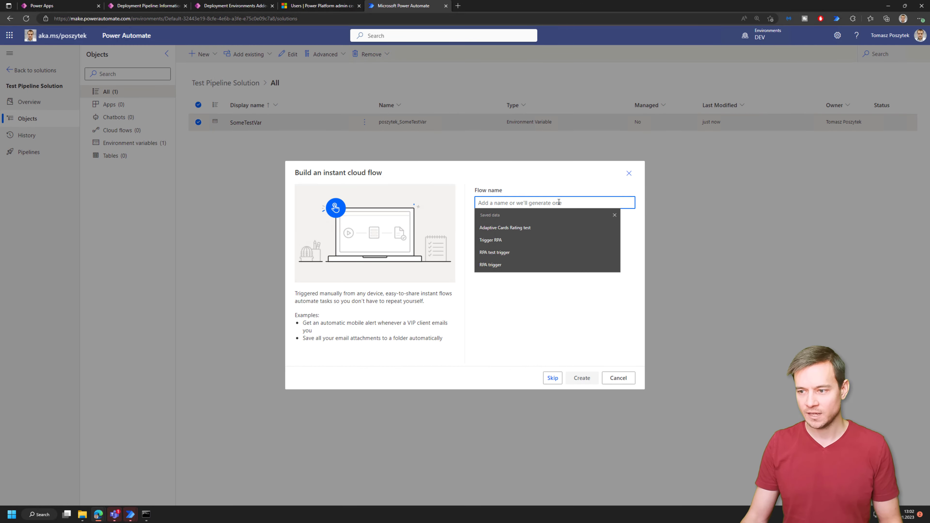
pyautogui.write('TEst')
pyautogui.press('BackSpace')
pyautogui.press('BackSpace')
pyautogui.press('BackSpace')
pyautogui.press('BackSpace')
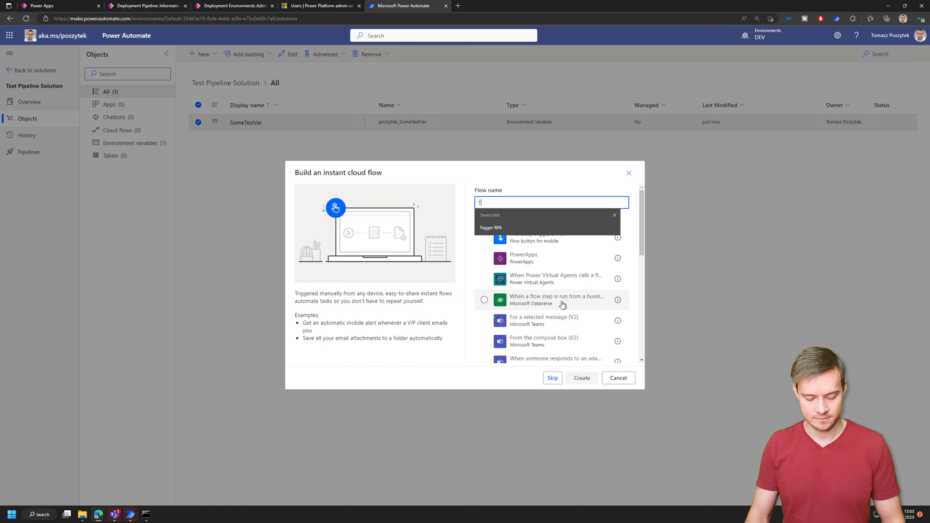
pyautogui.write('TestFlow')
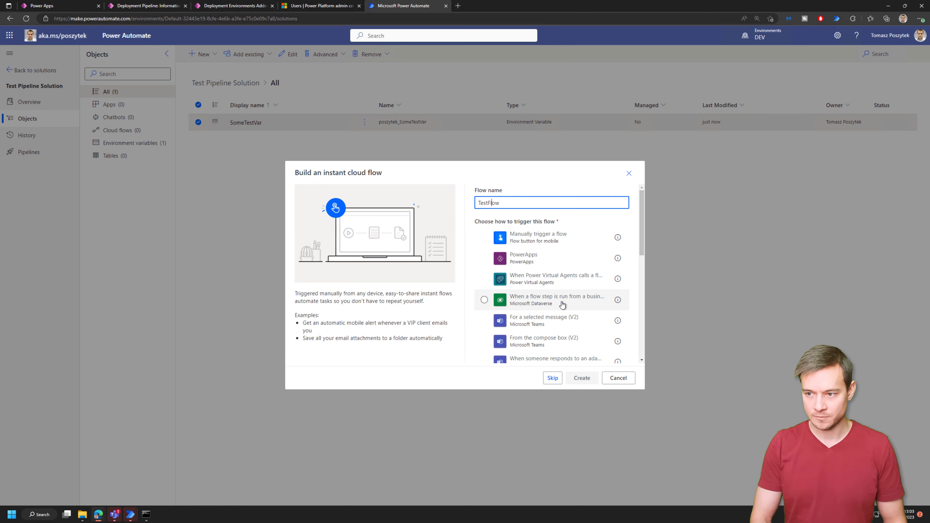
pyautogui.click(552, 242)
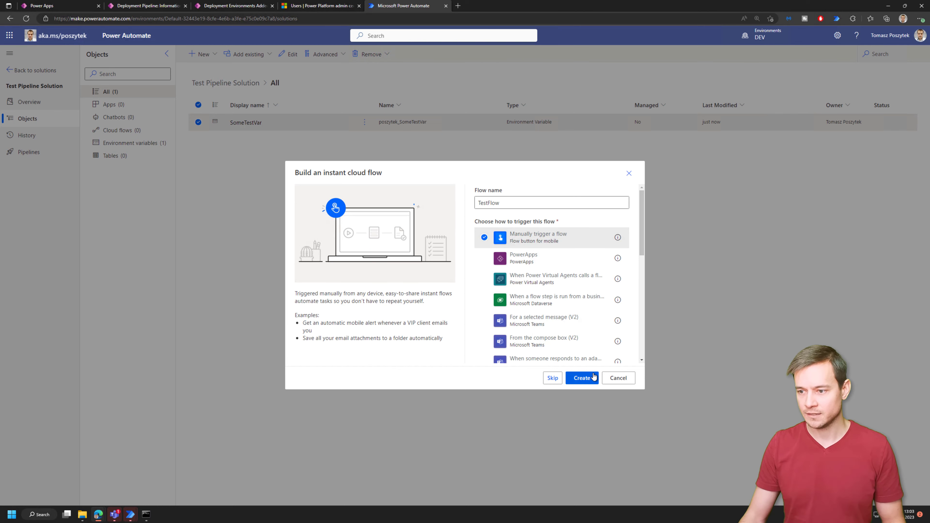
pyautogui.click(593, 376)
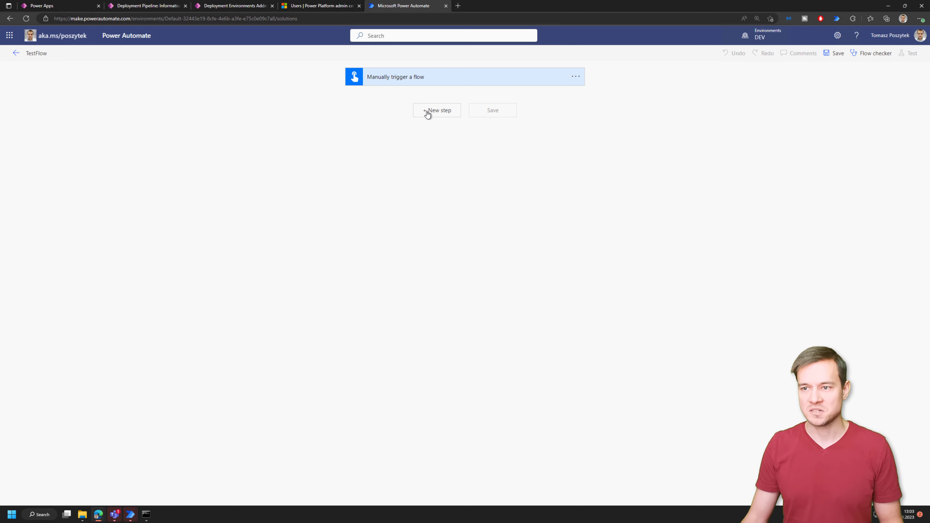
# - Add a Mail 'Send an email notification' step, creating the Mail connection
pyautogui.click(425, 113)
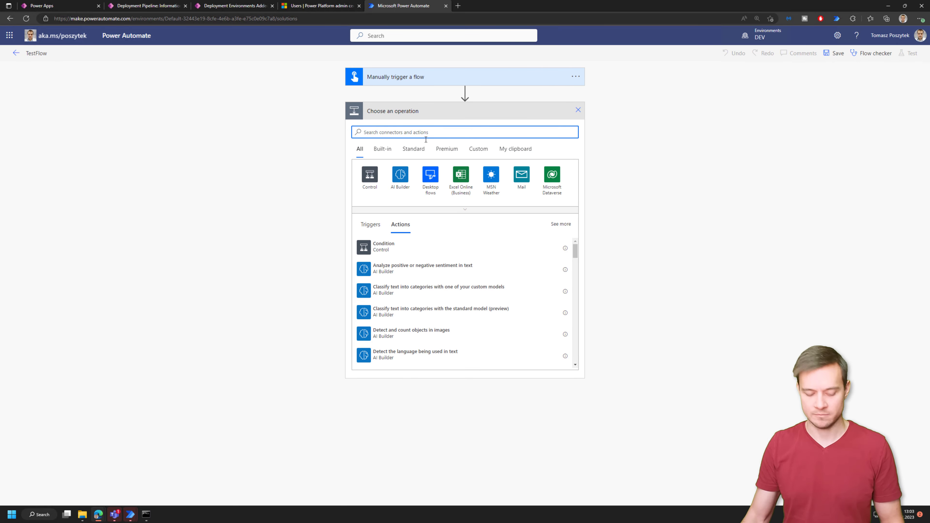
pyautogui.click(521, 175)
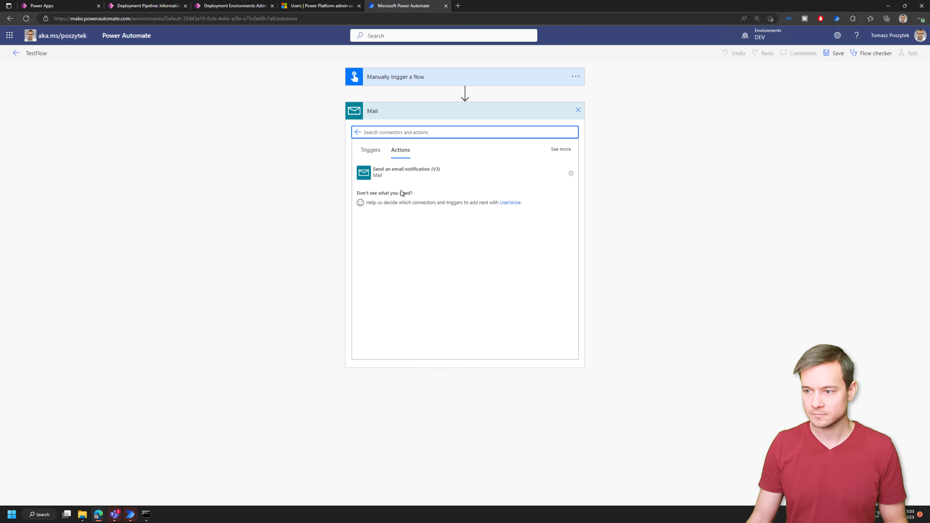
pyautogui.click(400, 180)
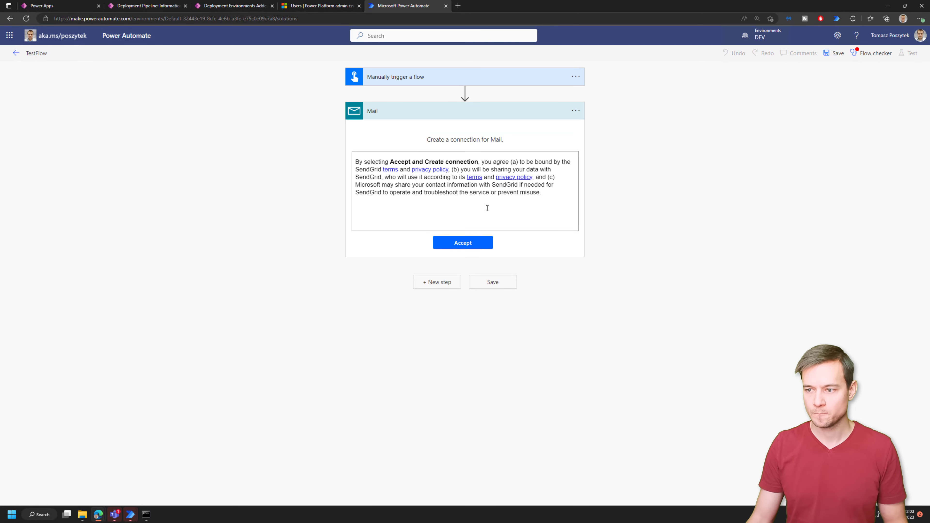
pyautogui.click(487, 244)
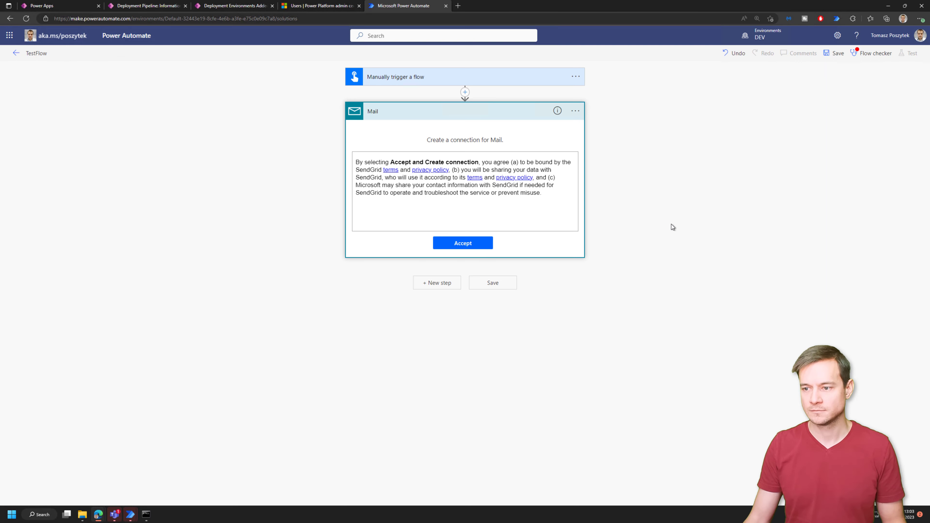
# - Enter the recipient's e-mail, use EnvTest as subject, and save TestFlow
pyautogui.click(580, 114)
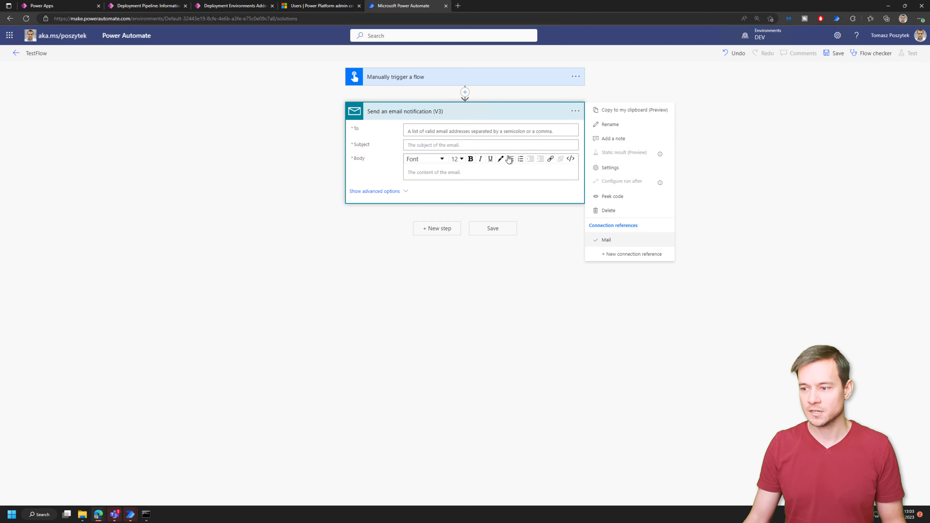
pyautogui.click(477, 131)
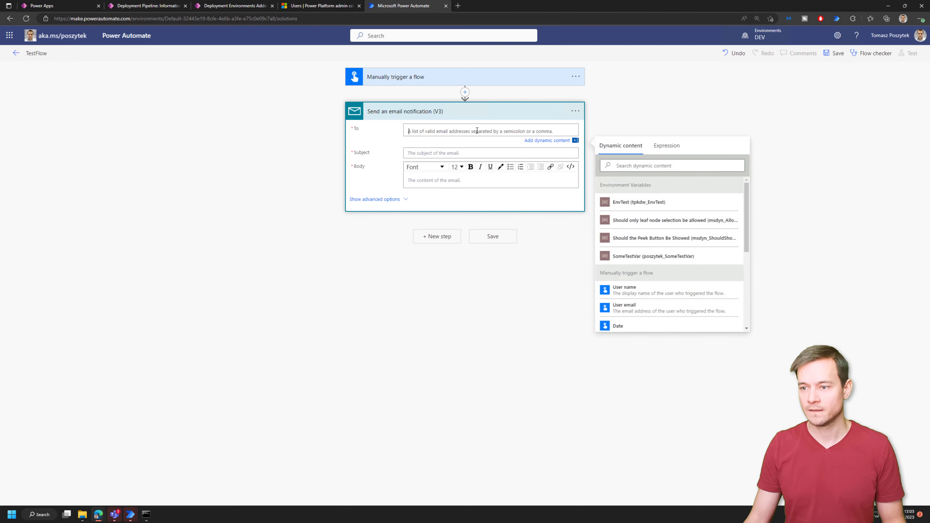
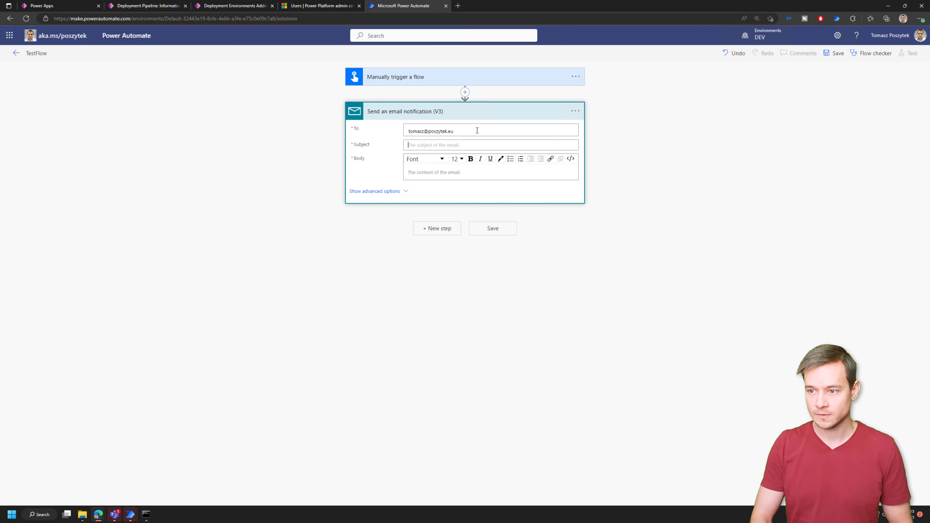
pyautogui.press('Tab')
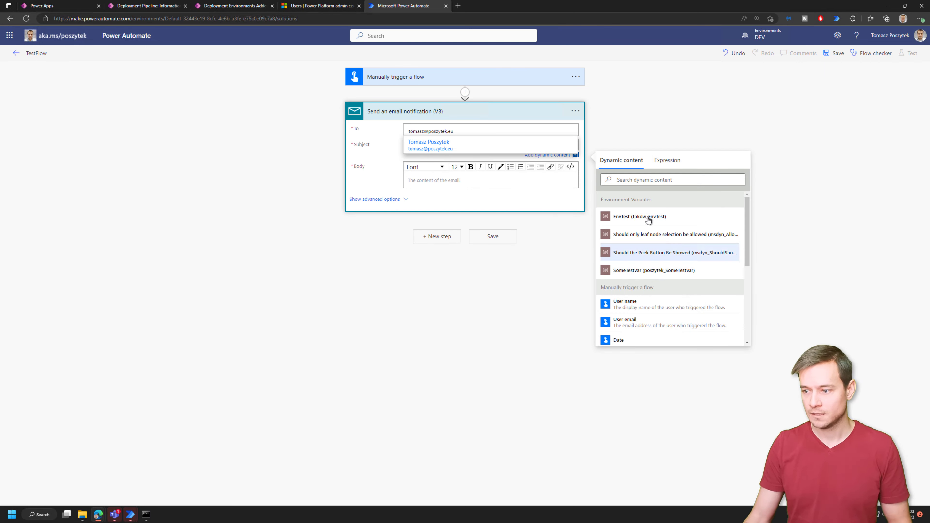
pyautogui.click(442, 185)
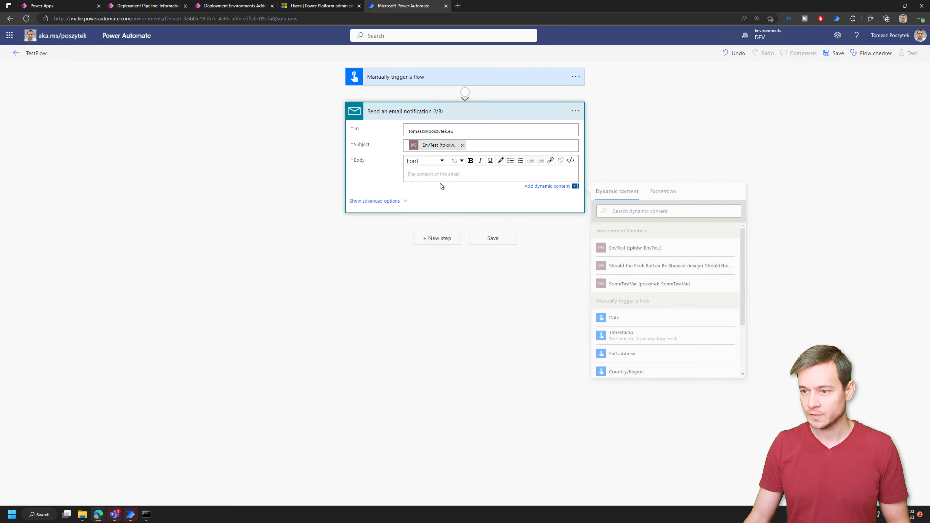
pyautogui.click(836, 53)
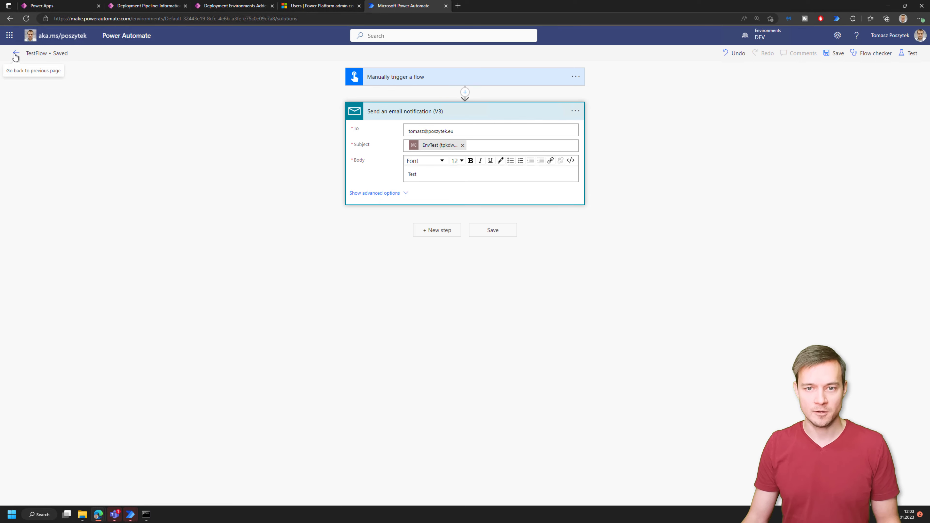
pyautogui.click(15, 55)
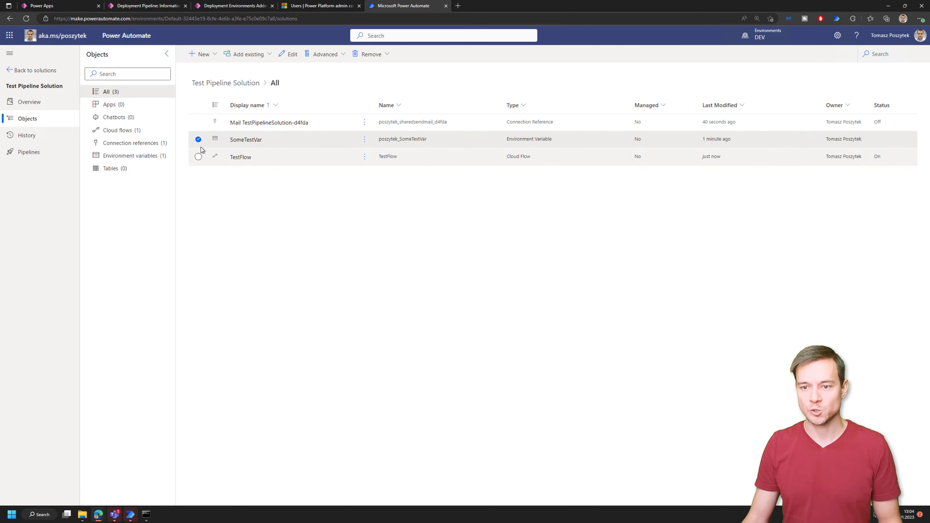
# - Deploy the solution to the DEV TEST stage from the solution's Pipelines page
pyautogui.click(198, 139)
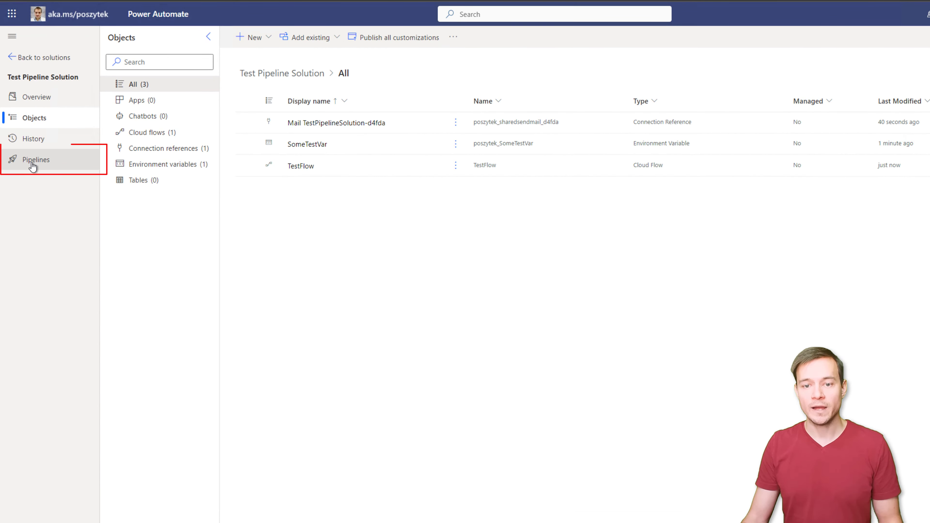
pyautogui.click(32, 167)
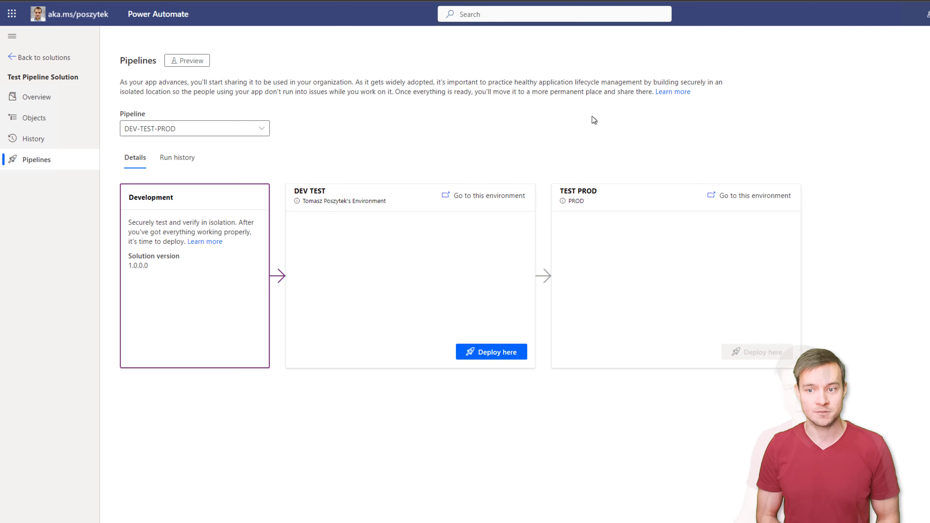
pyautogui.click(494, 354)
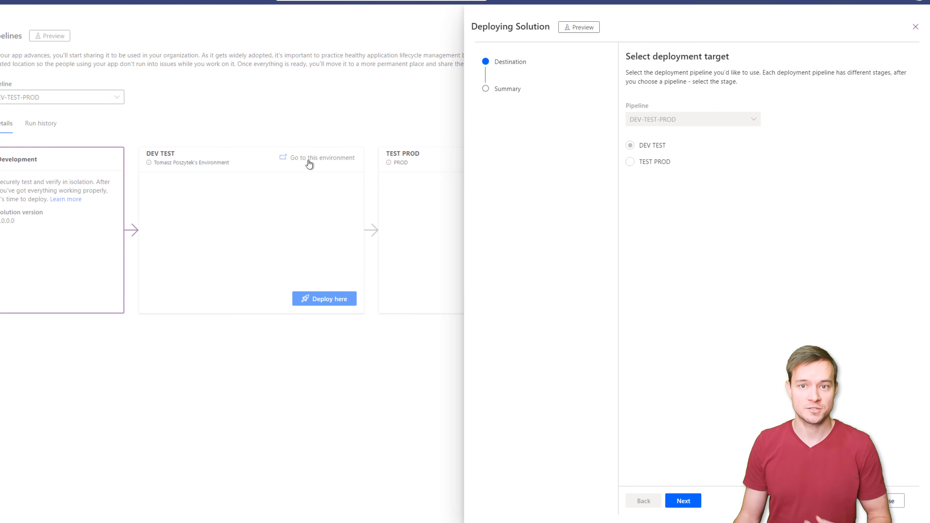
# - Discard the DEV TEST deployment after the missing EnvTest dependency error and return to Objects
pyautogui.click(683, 501)
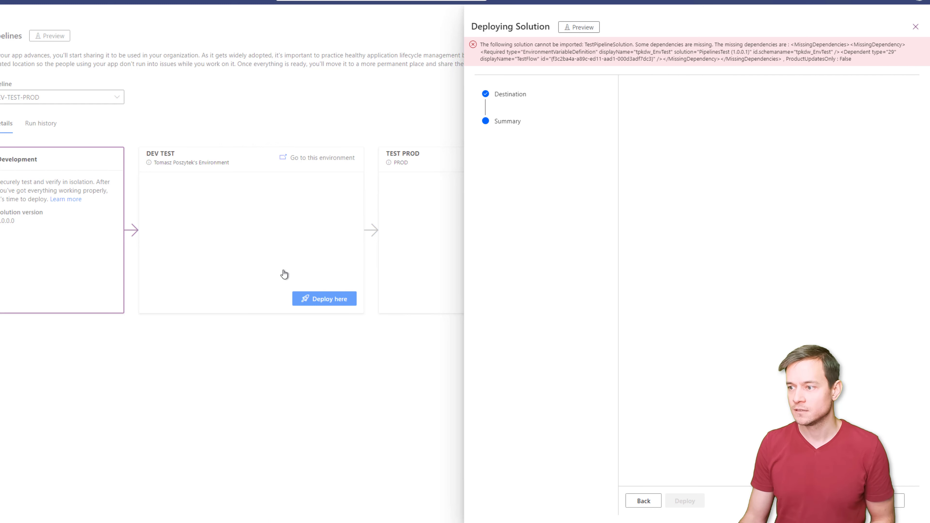
pyautogui.click(894, 501)
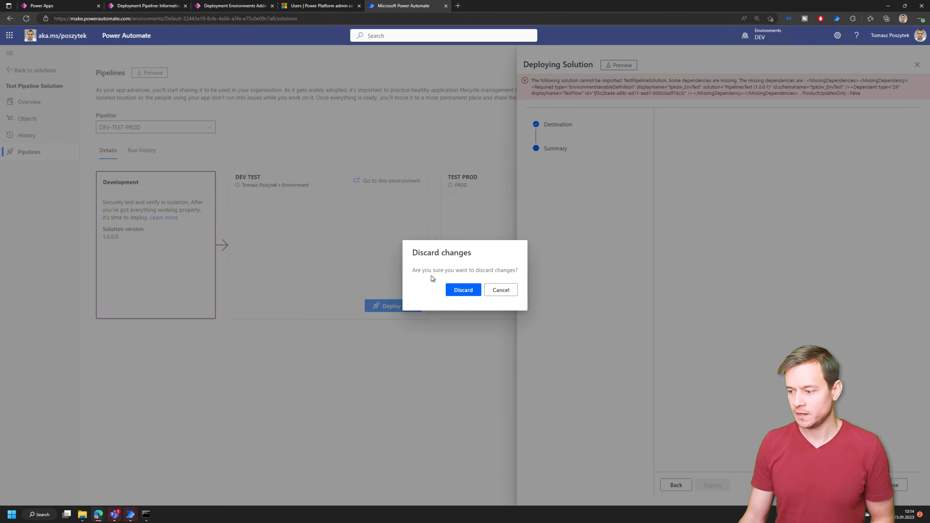
pyautogui.click(460, 291)
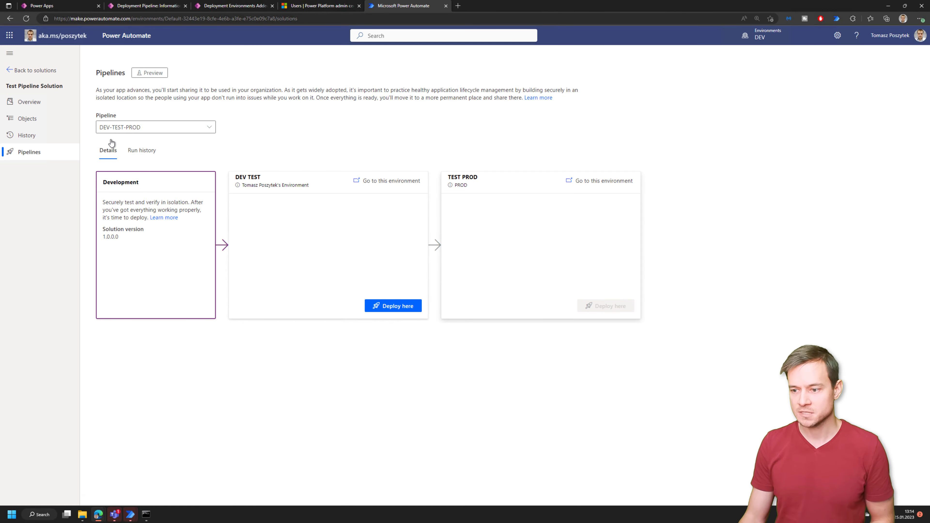
pyautogui.click(33, 122)
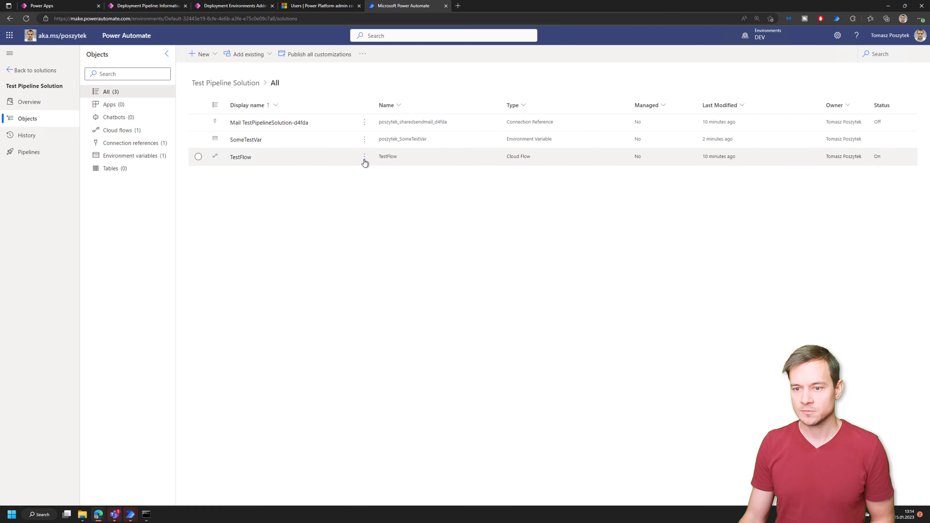
# - Review TestFlow's required objects (EnvTest, Mail connection reference), then open TestFlow for editing
pyautogui.click(196, 159)
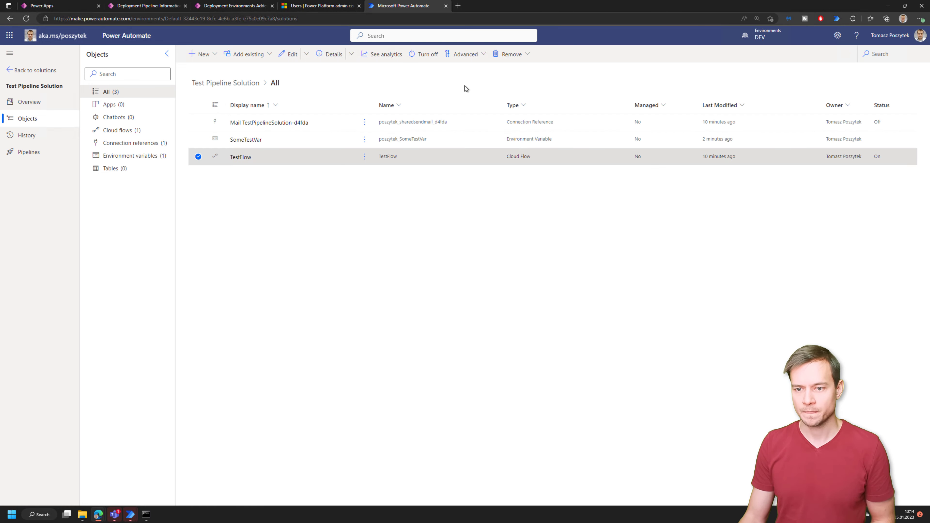
pyautogui.click(463, 57)
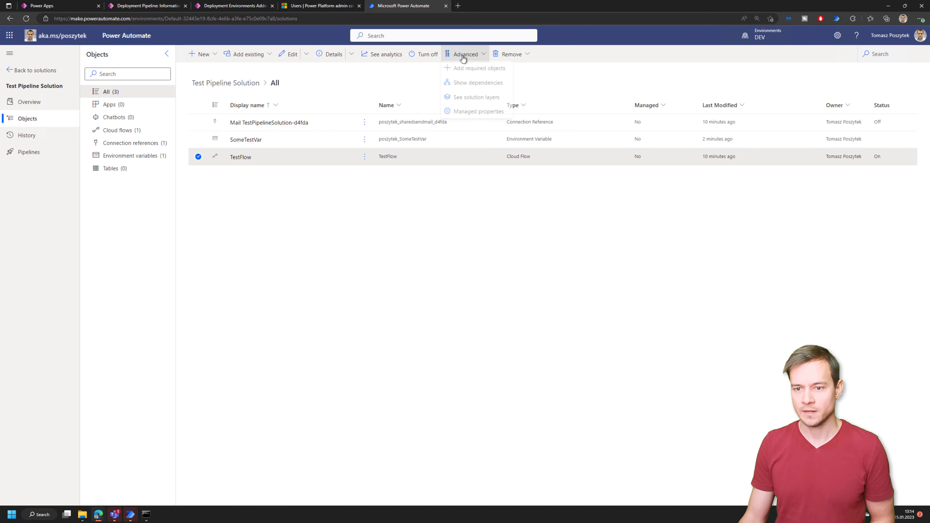
pyautogui.click(471, 84)
pyautogui.click(177, 90)
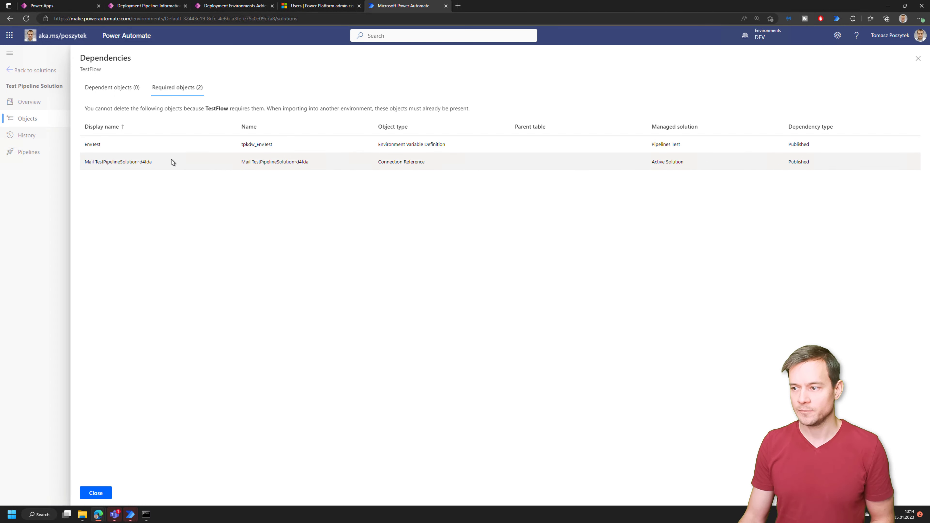
pyautogui.click(94, 493)
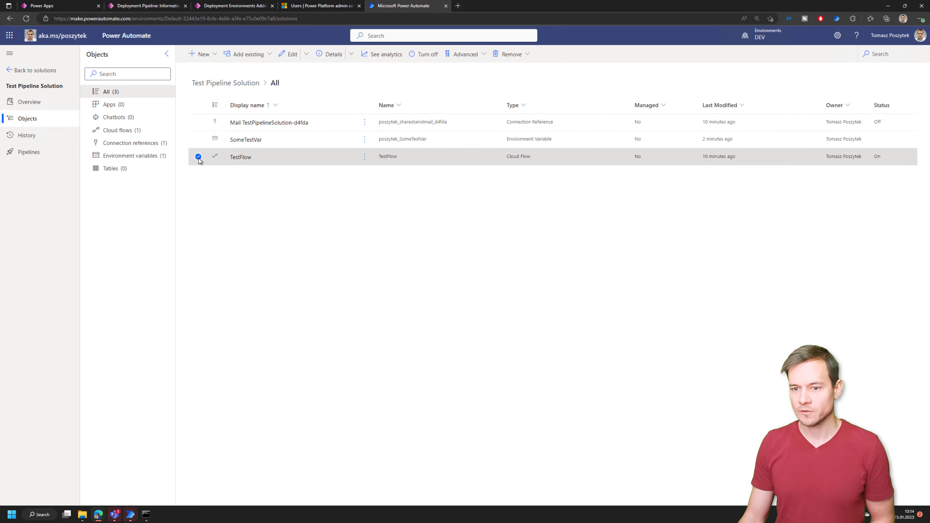
pyautogui.click(364, 157)
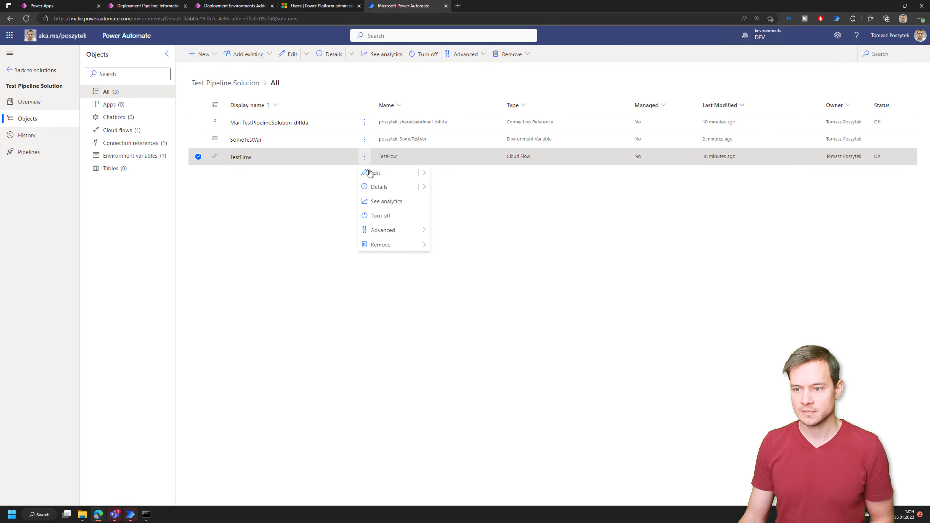
pyautogui.click(430, 177)
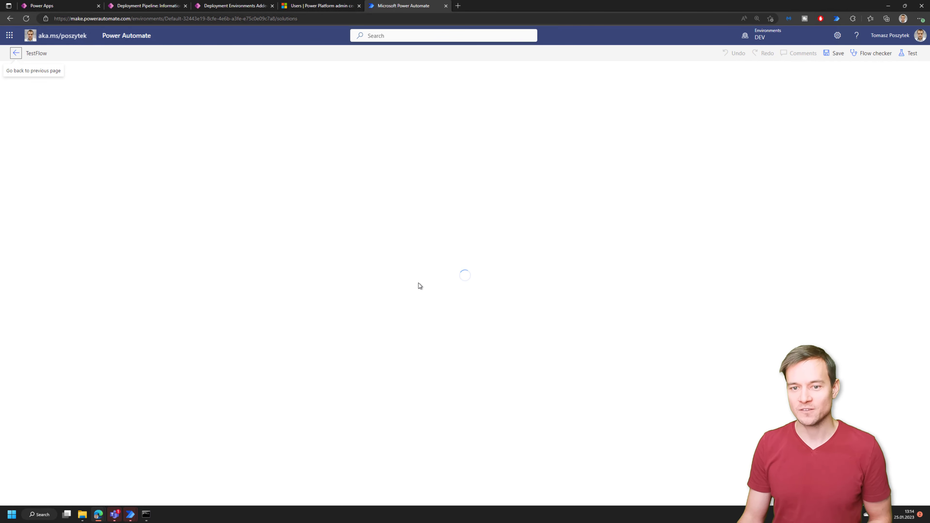
# - Replace EnvTest with SomeTestVar in the Send an email subject and save TestFlow
pyautogui.click(502, 111)
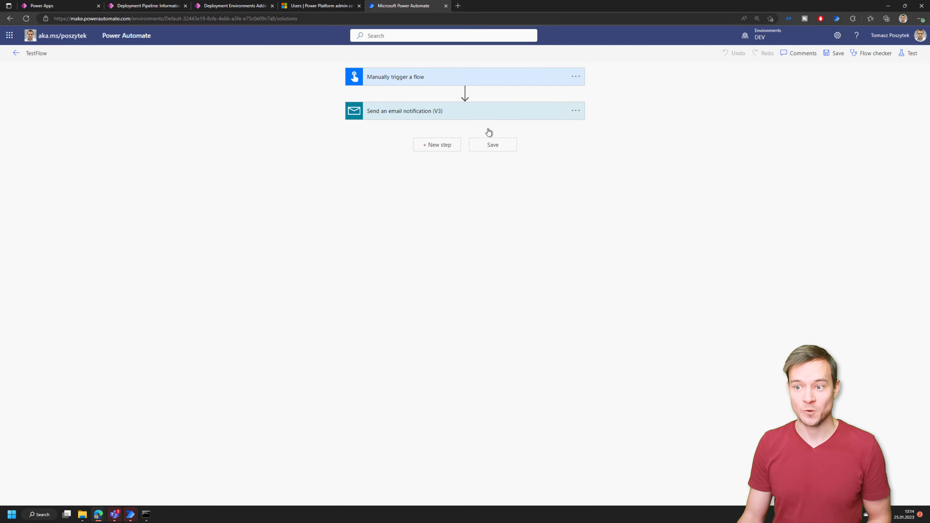
pyautogui.click(464, 147)
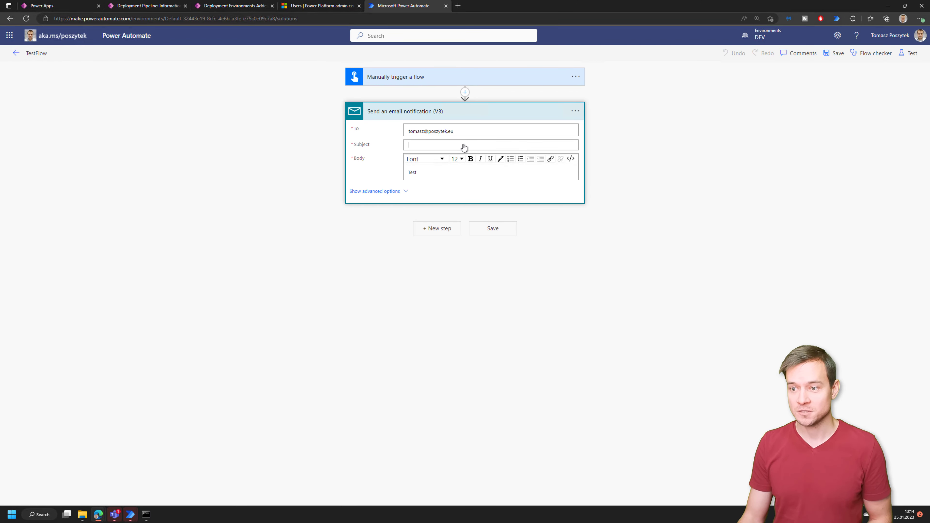
pyautogui.click(649, 274)
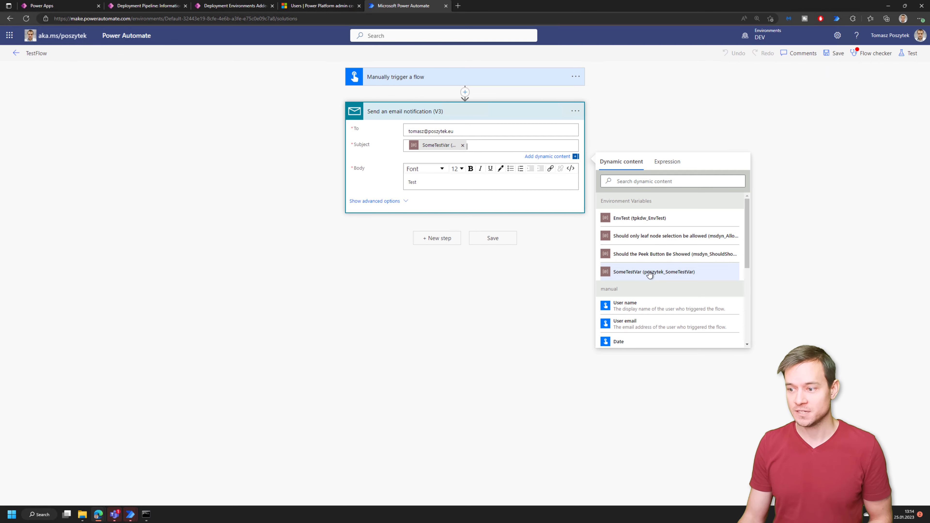
pyautogui.click(829, 55)
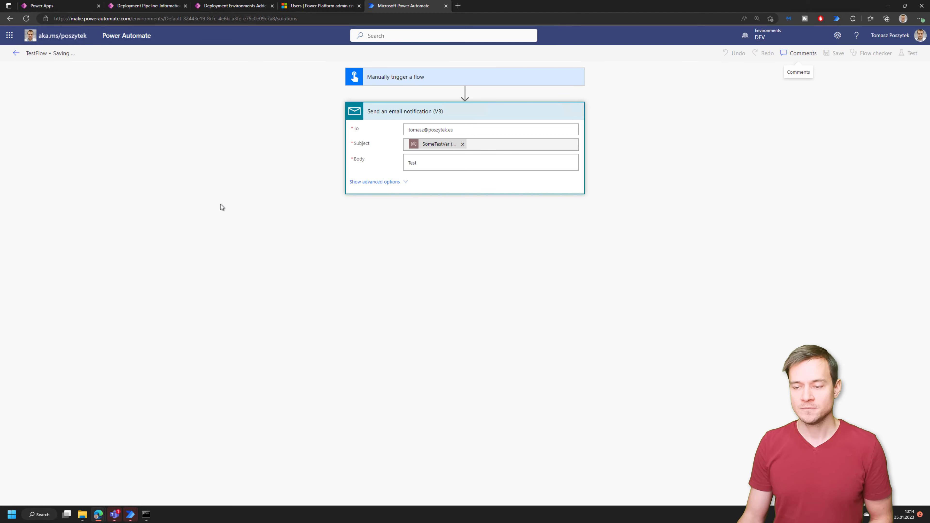
pyautogui.click(16, 53)
# - Start a new deployment of the solution to the DEV TEST stage
pyautogui.click(36, 155)
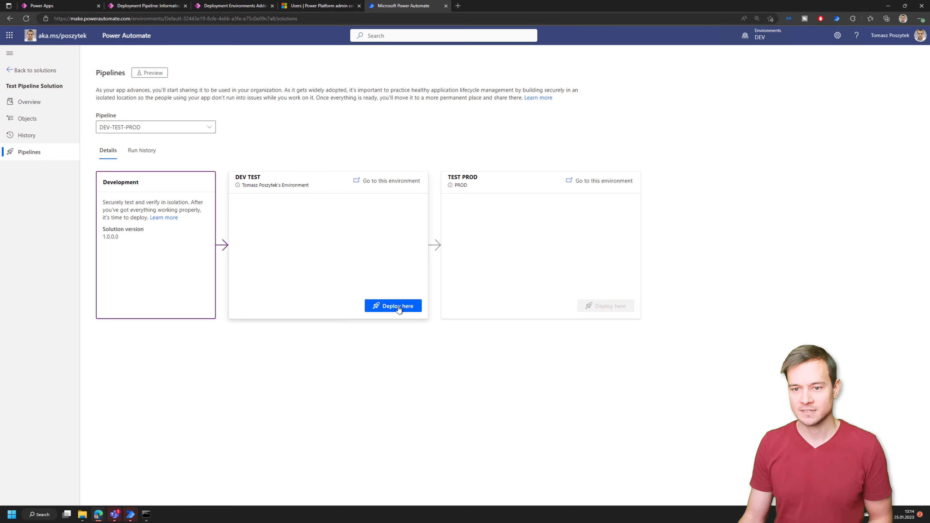
pyautogui.click(398, 308)
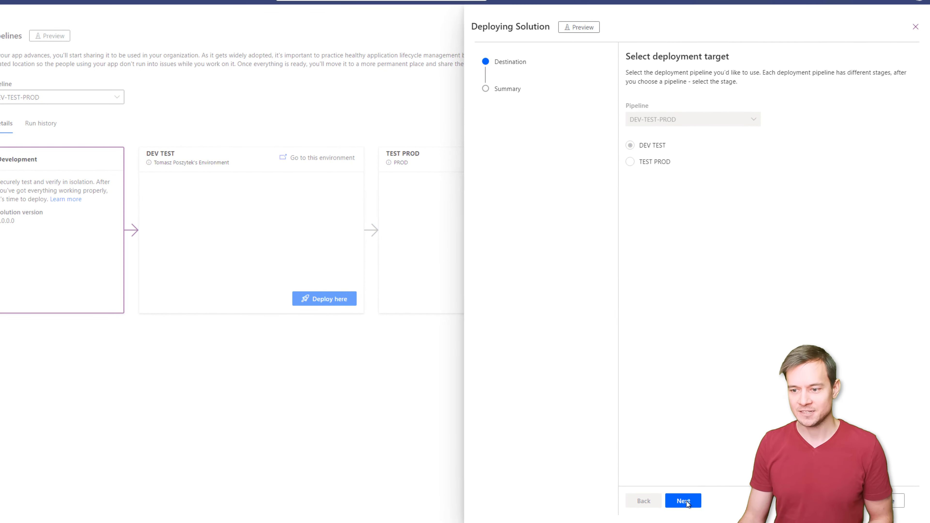
pyautogui.click(686, 500)
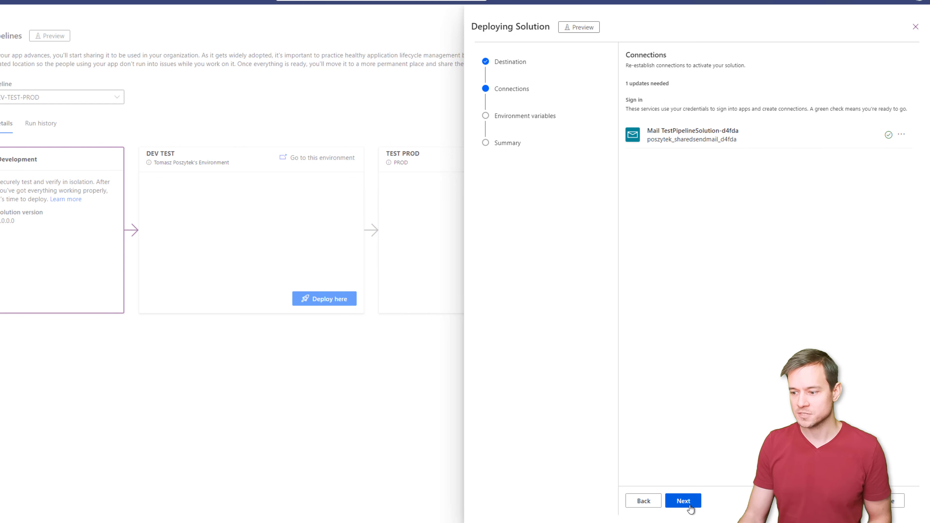
# - Verify the Mail connection reference, then advance to the environment variables step
pyautogui.click(902, 136)
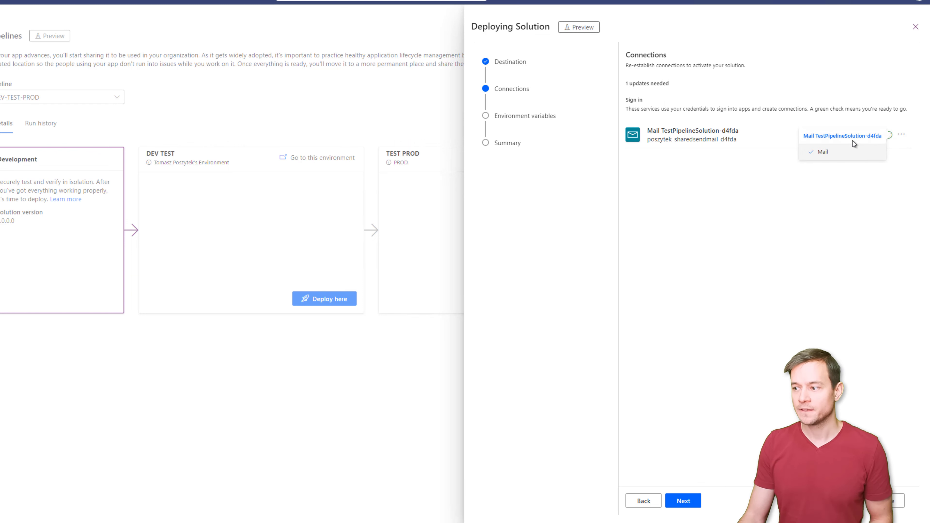
pyautogui.click(901, 136)
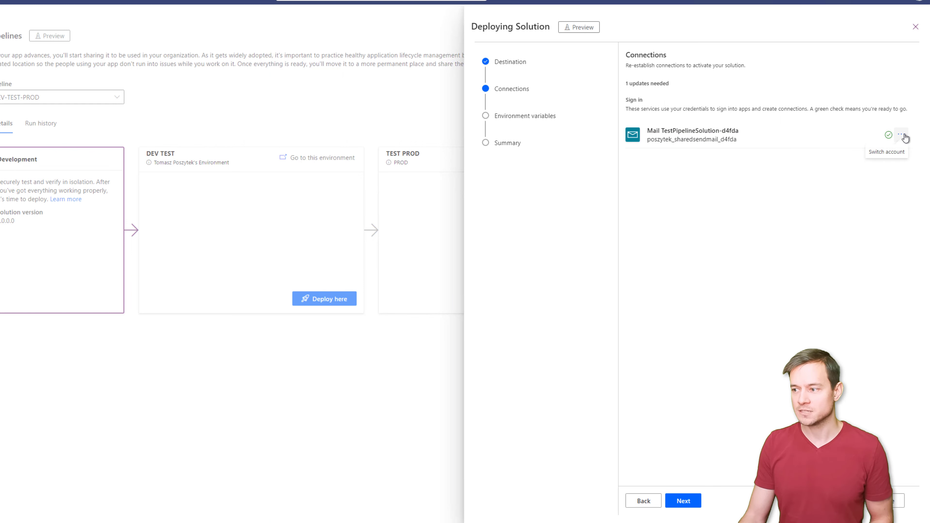
pyautogui.click(902, 136)
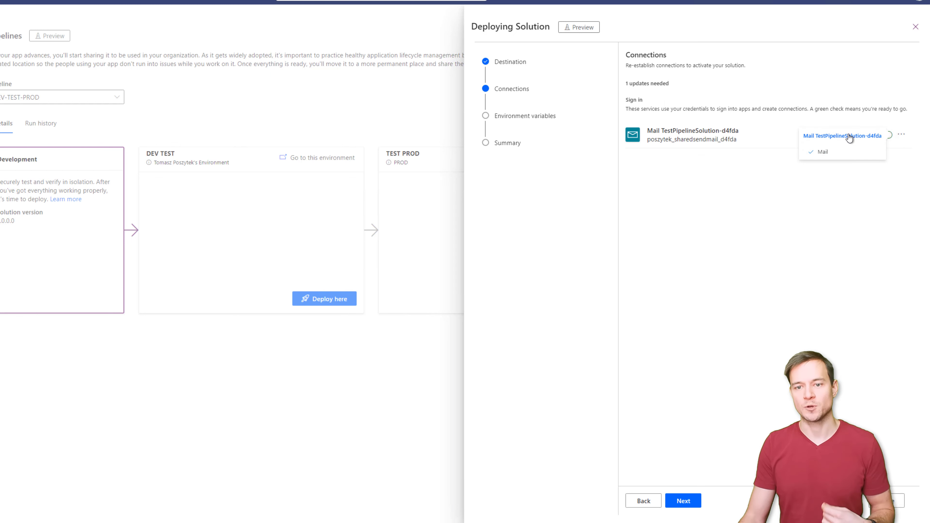
pyautogui.click(825, 225)
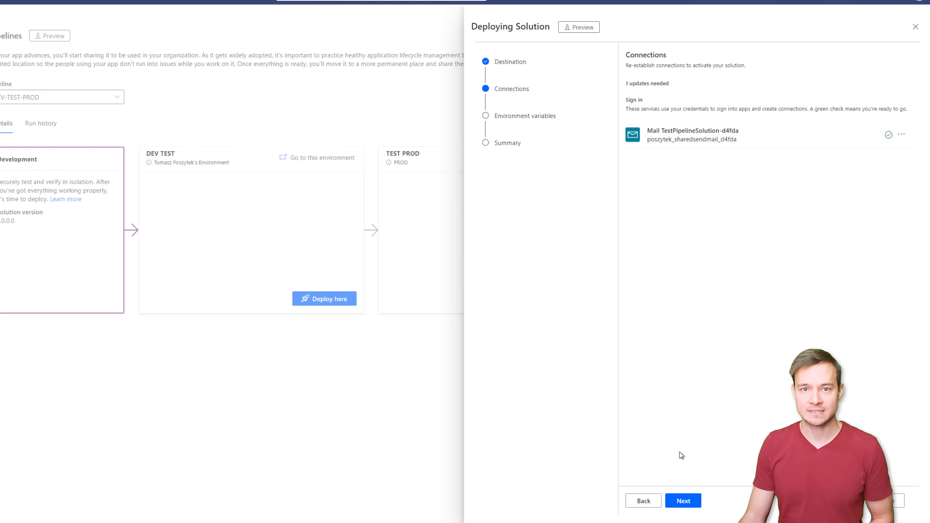
pyautogui.click(682, 500)
# - Set SomeTestVar to 'Value' and deploy version 1.0.0.1 to DEV TEST
pyautogui.click(681, 118)
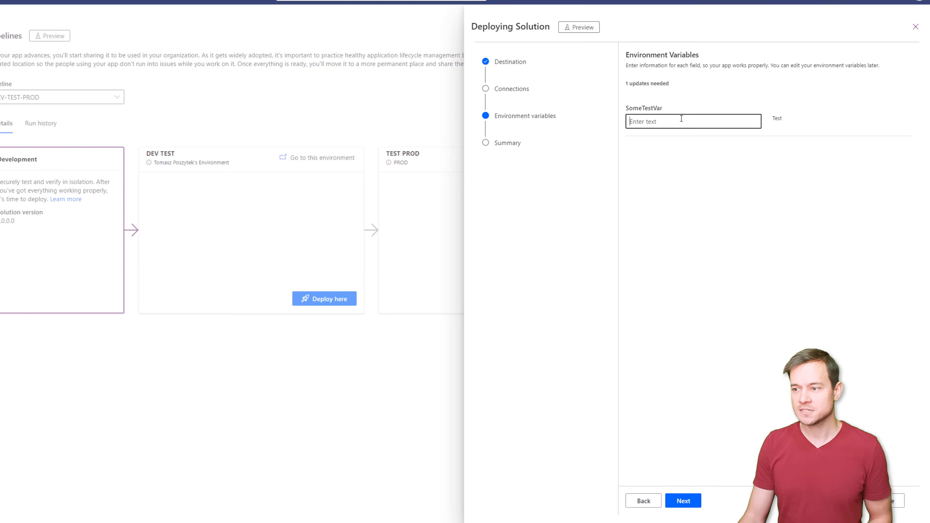
pyautogui.write('Value')
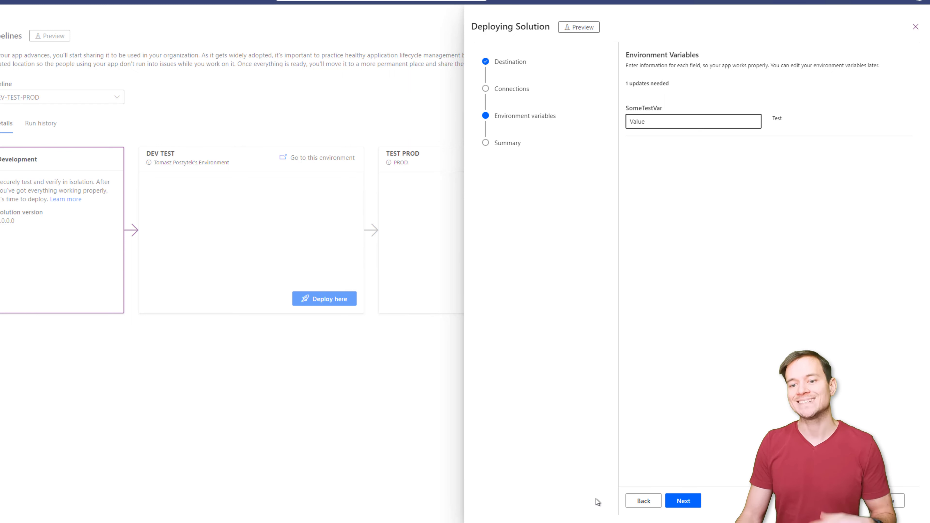
pyautogui.click(680, 505)
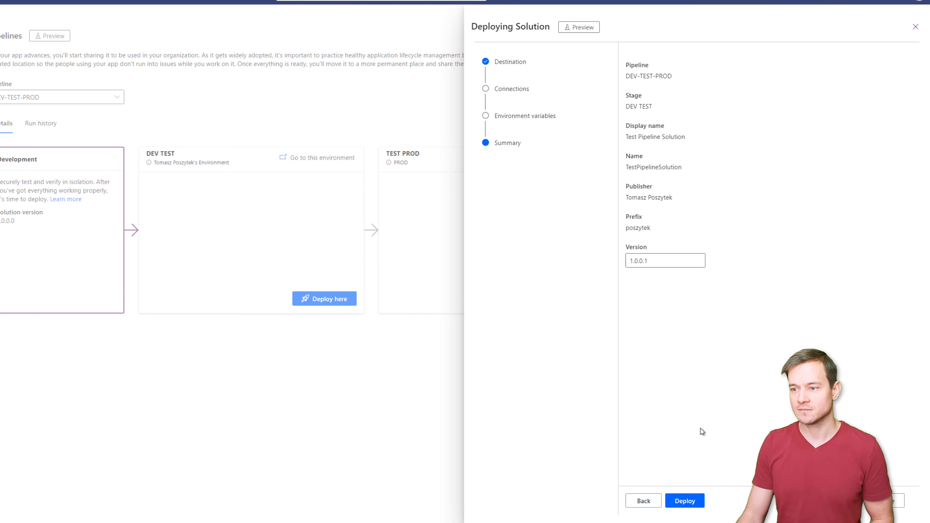
pyautogui.click(684, 501)
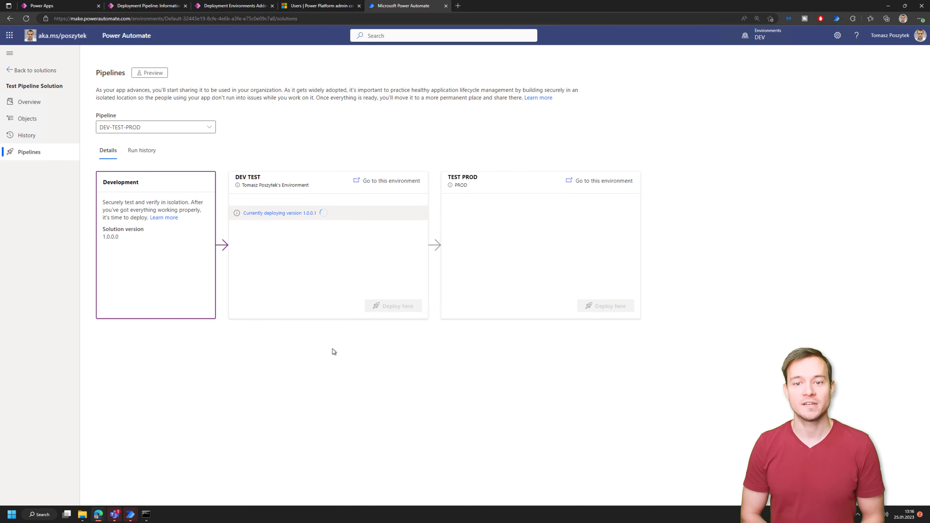
# - Open the Back to solutions link in a new Power Apps tab and switch to it
pyautogui.rightClick(34, 105)
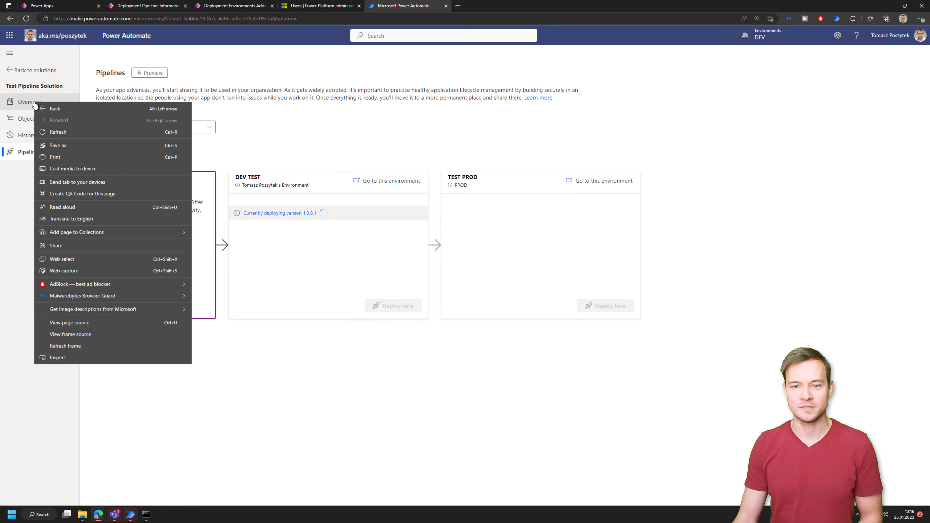
pyautogui.rightClick(20, 71)
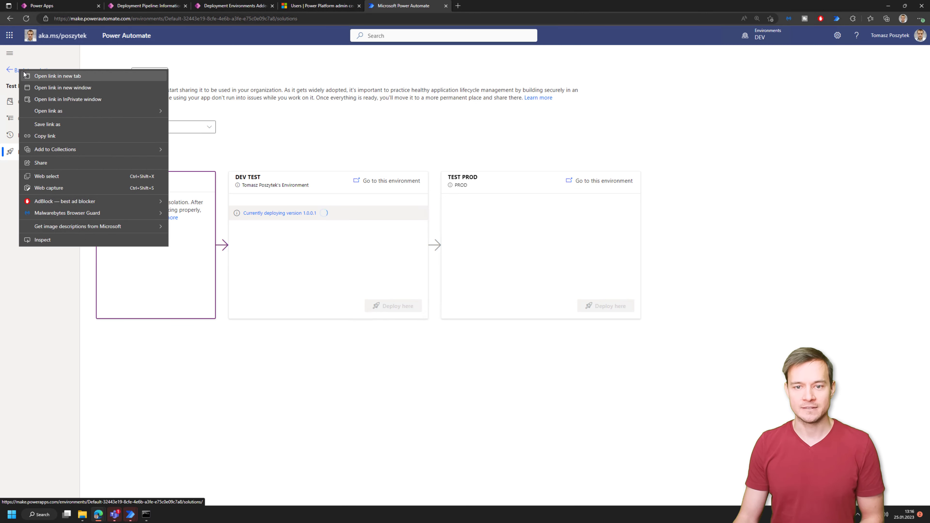
pyautogui.click(40, 77)
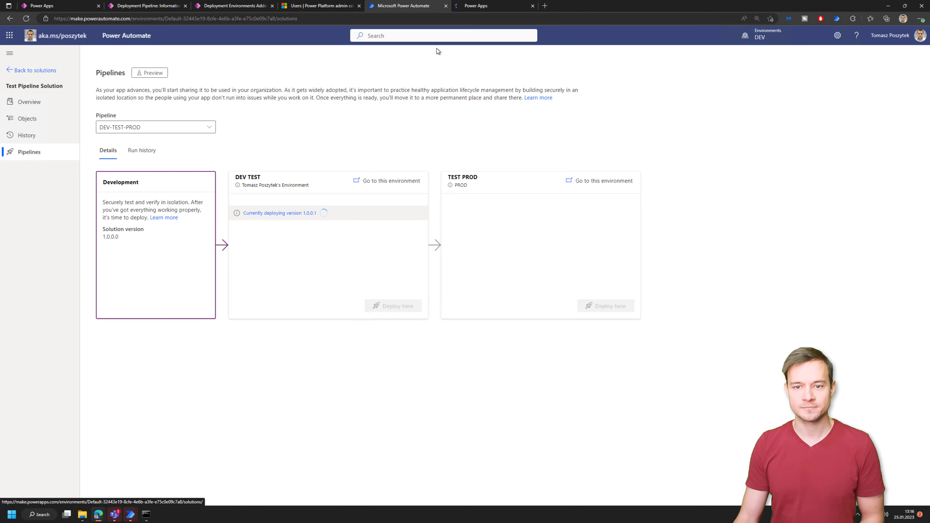
pyautogui.click(502, 9)
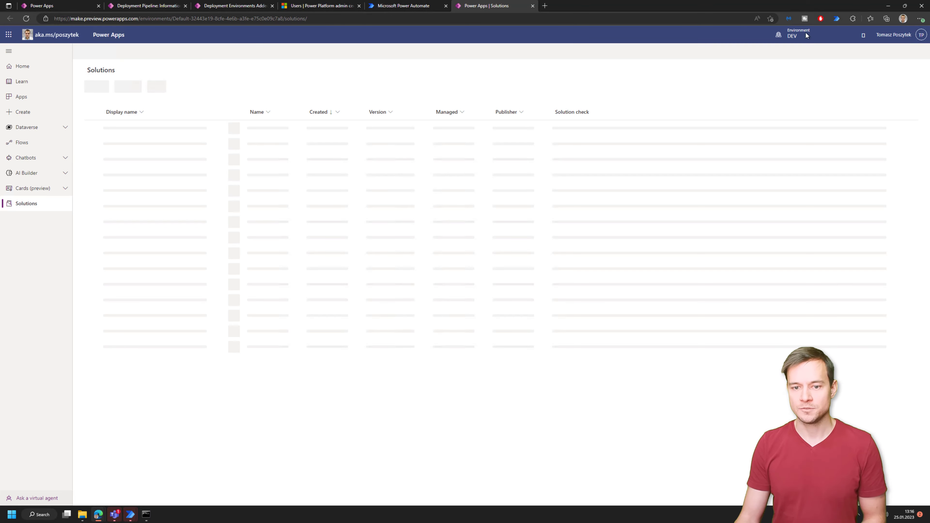
# - View the DEV TEST environment's solutions, then return to the solution's pipelines page
pyautogui.click(789, 37)
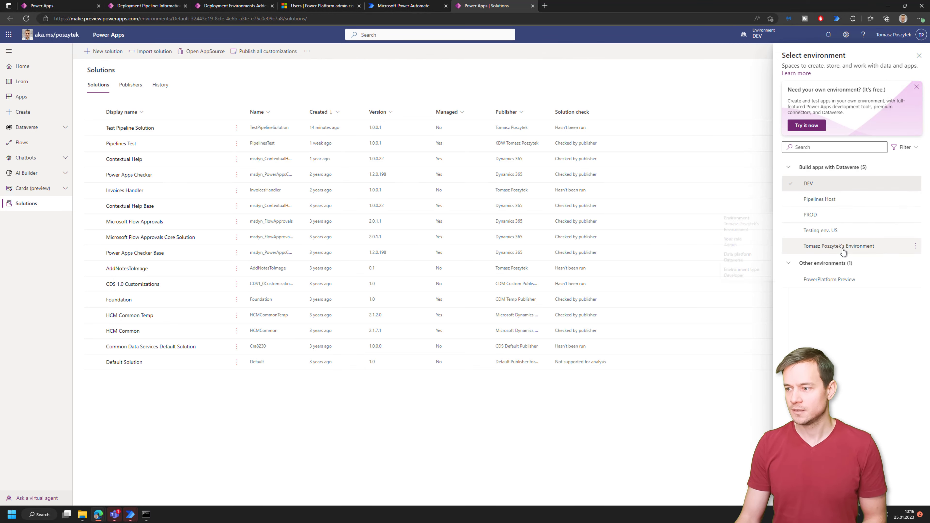
pyautogui.click(842, 249)
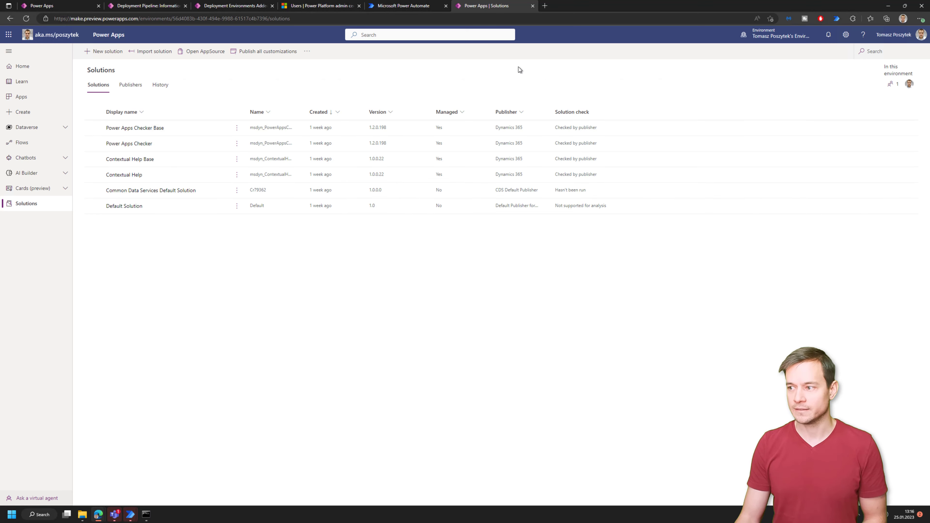
pyautogui.click(157, 6)
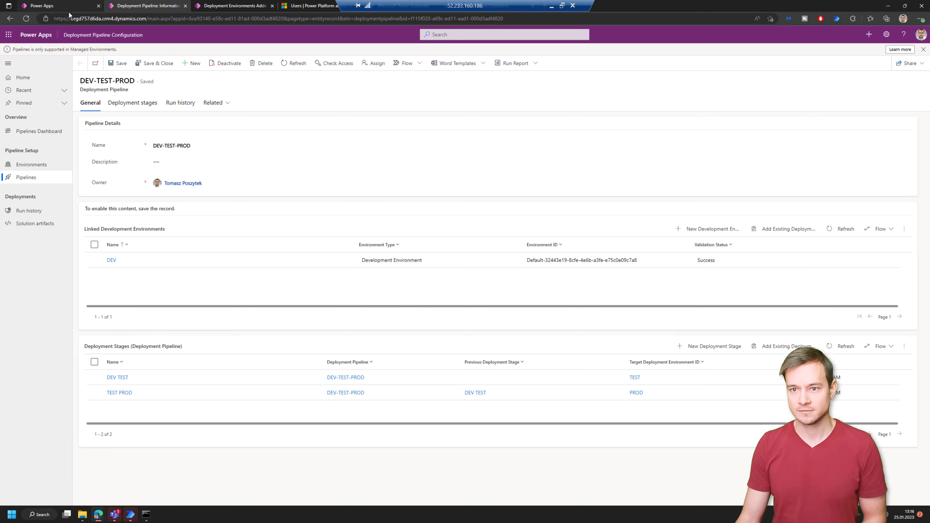
pyautogui.click(403, 5)
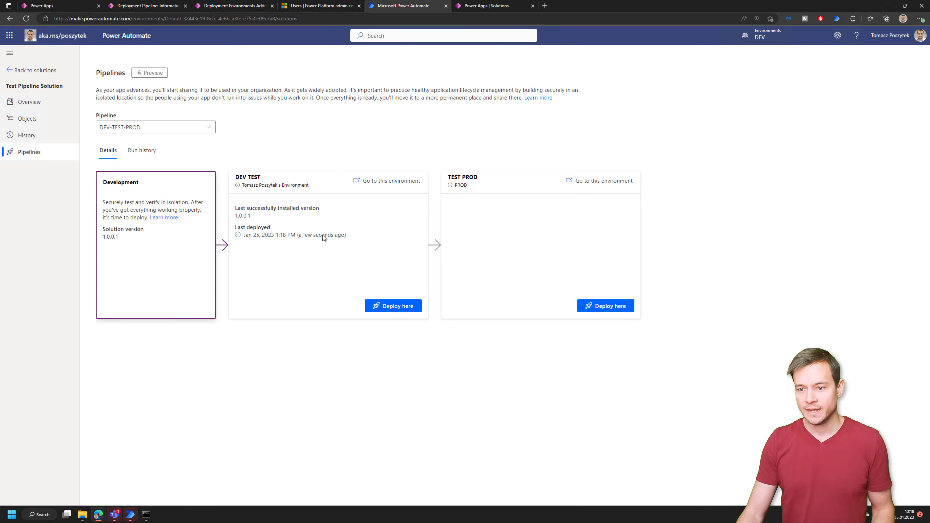
# - Check the DEV TEST solutions list for managed Test Pipeline Solution 1.0.0.1
pyautogui.click(482, 7)
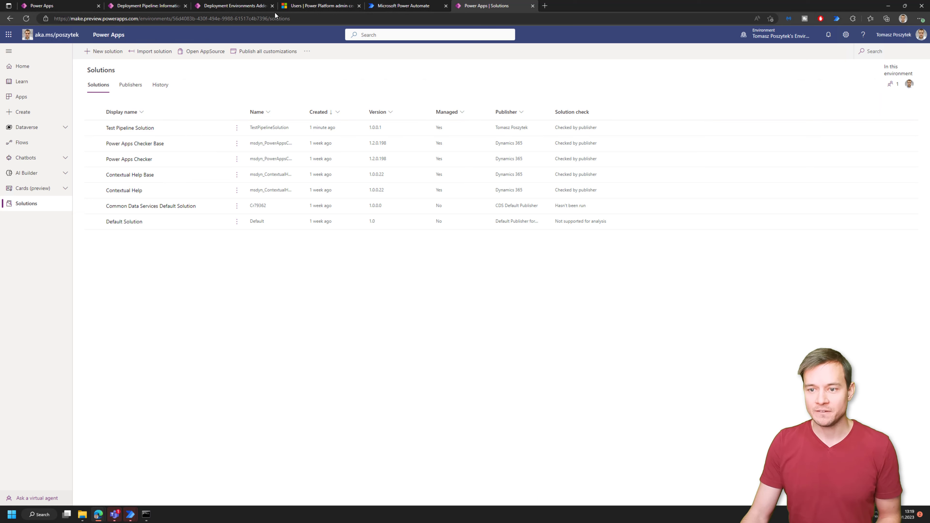
# - Return to the Power Automate pipelines page showing DEV TEST at version 1.0.0.1
pyautogui.click(404, 10)
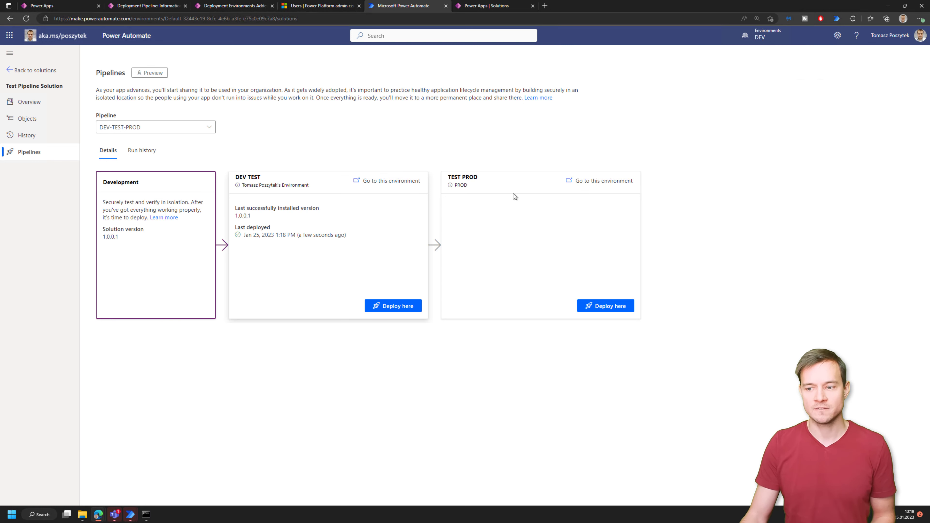
# - Deploy version 1.0.0.1 to TEST PROD with SomeTestVar set to 'Value', then view the pipeline record
pyautogui.click(604, 308)
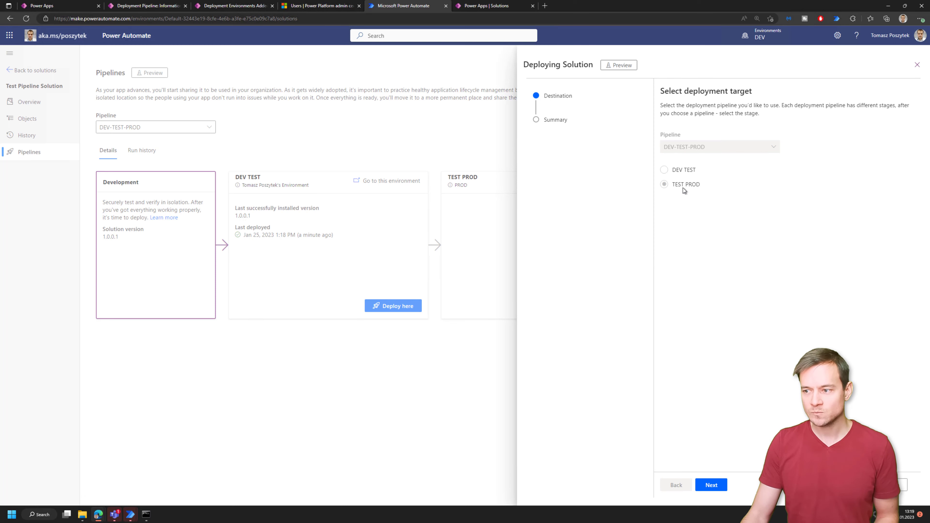
pyautogui.click(710, 484)
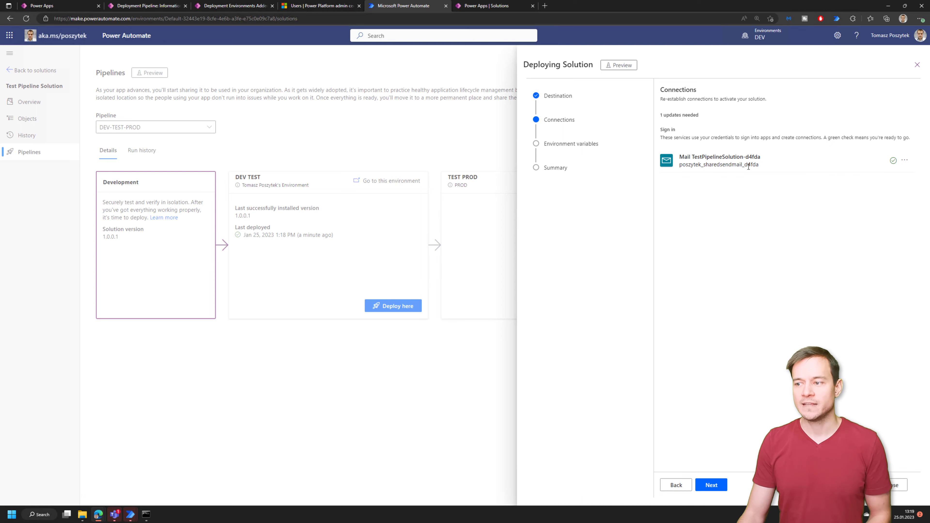
pyautogui.click(710, 484)
pyautogui.click(698, 145)
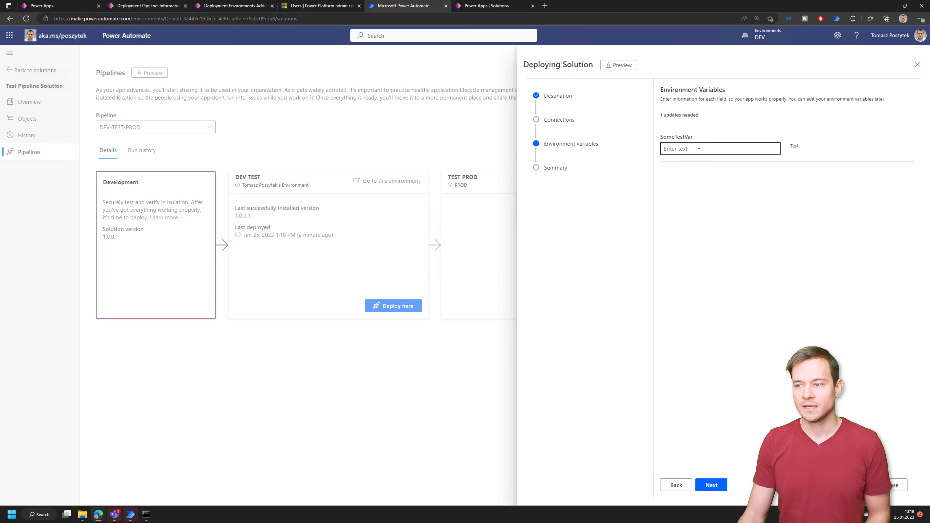
pyautogui.write('Value')
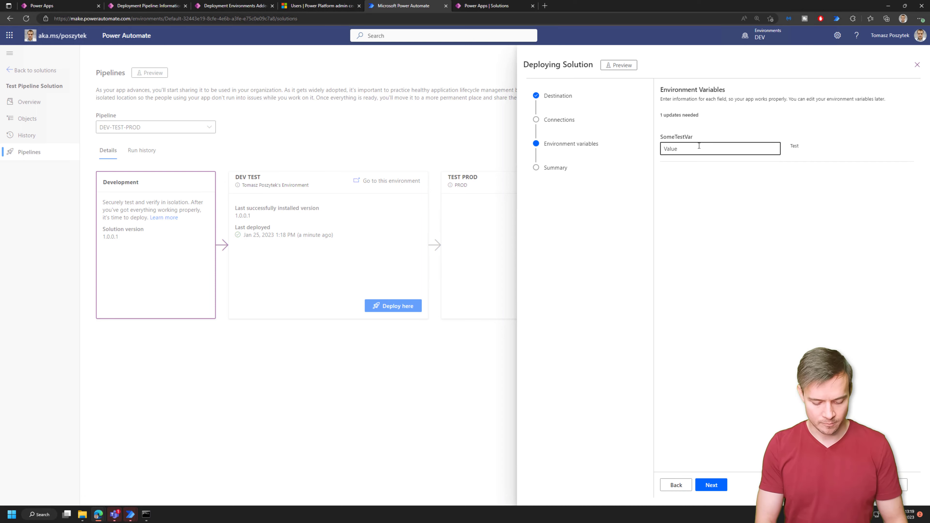
pyautogui.click(714, 485)
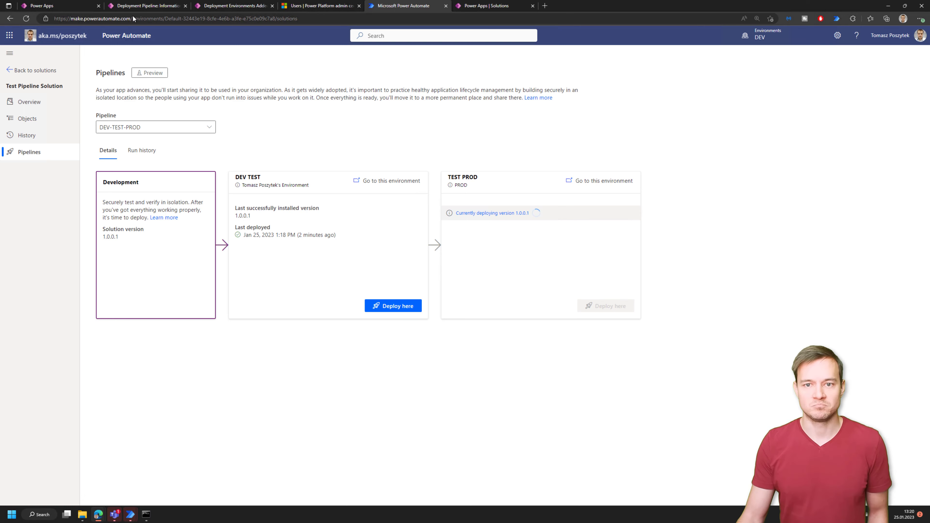
pyautogui.click(141, 6)
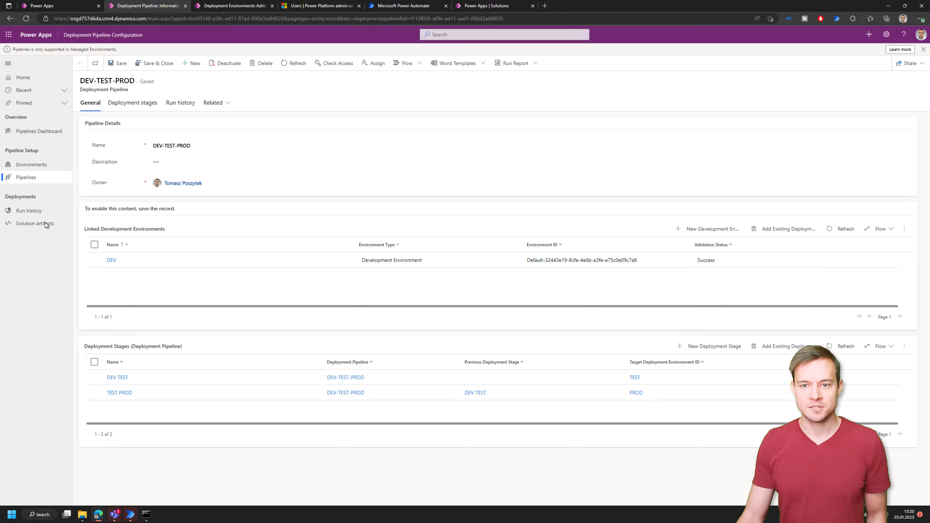
# - Inspect the Pipelines Dashboard run history charts and refresh the Deployments per day chart
pyautogui.click(28, 133)
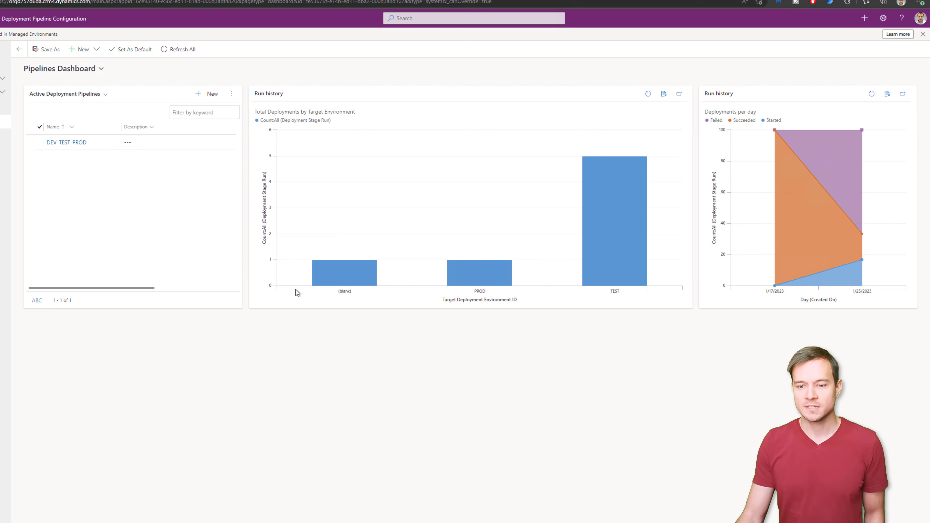
pyautogui.moveTo(611, 244)
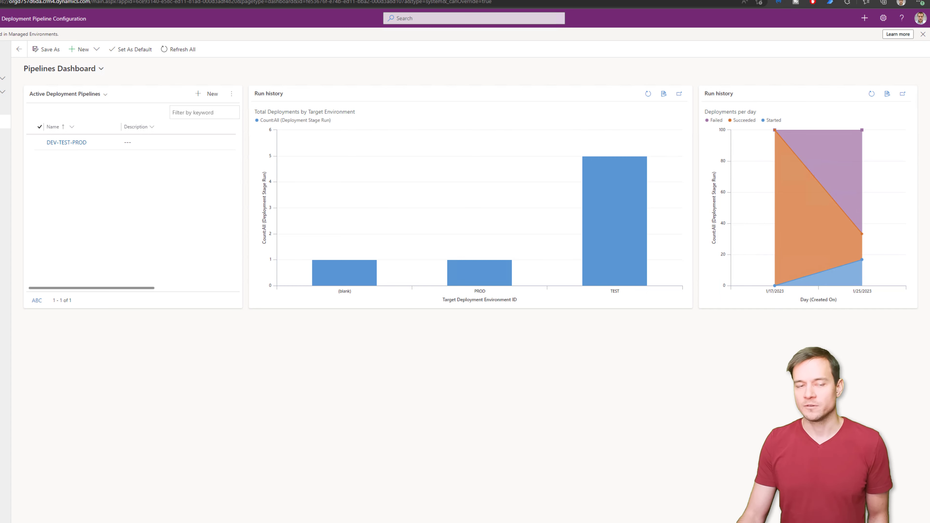
pyautogui.moveTo(823, 146)
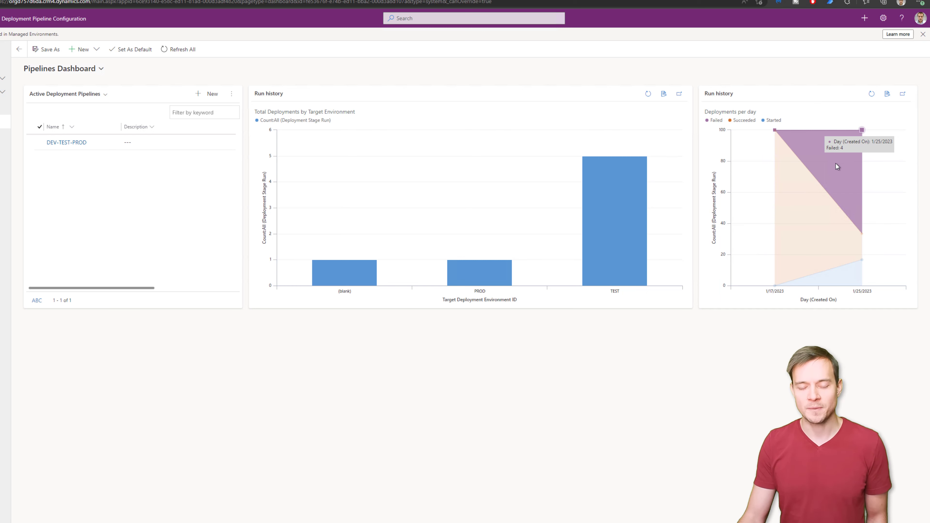
pyautogui.moveTo(808, 236)
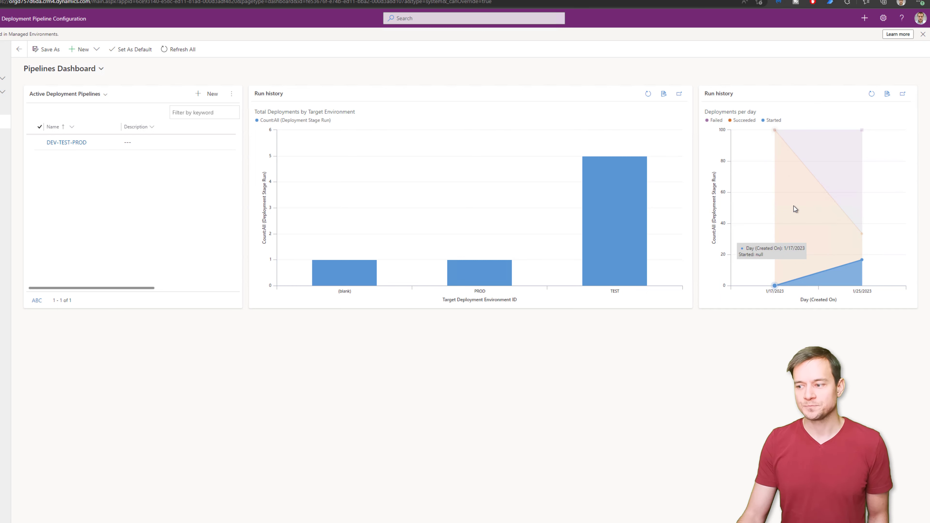
pyautogui.moveTo(794, 208)
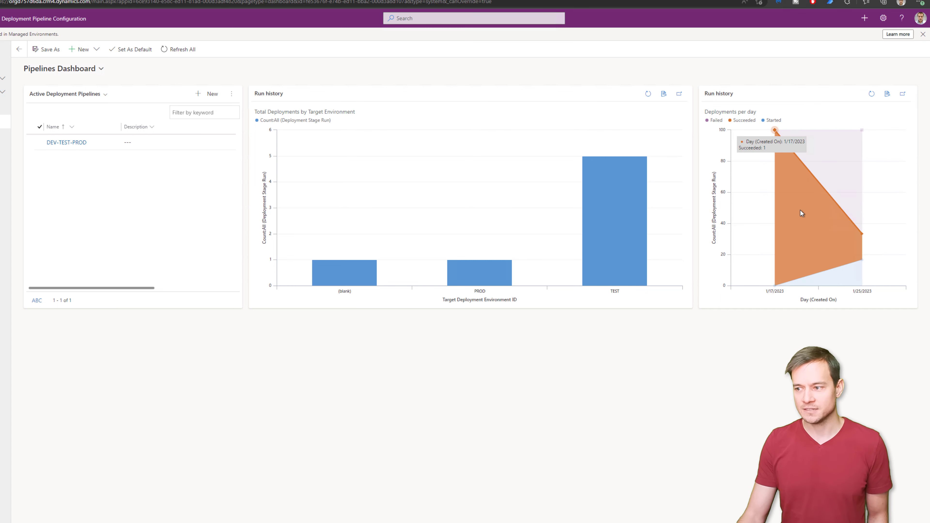
pyautogui.moveTo(829, 270)
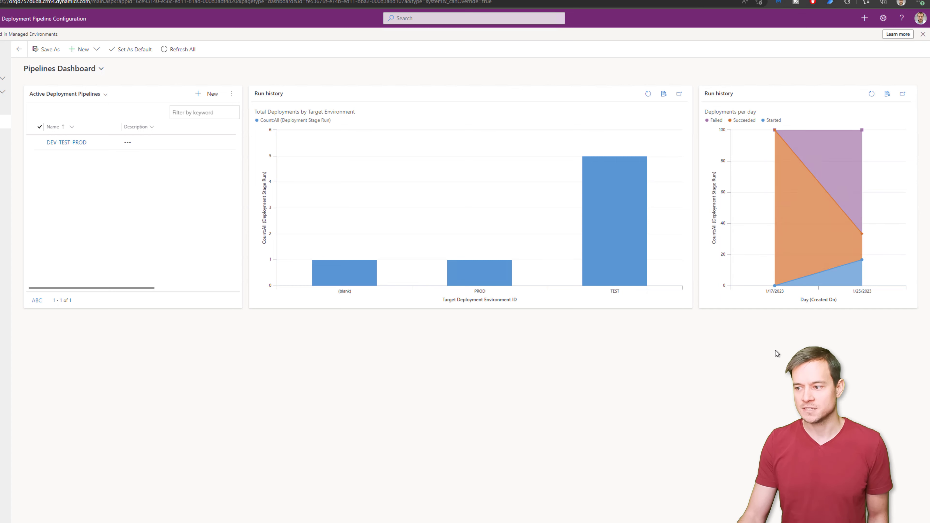
pyautogui.moveTo(786, 153)
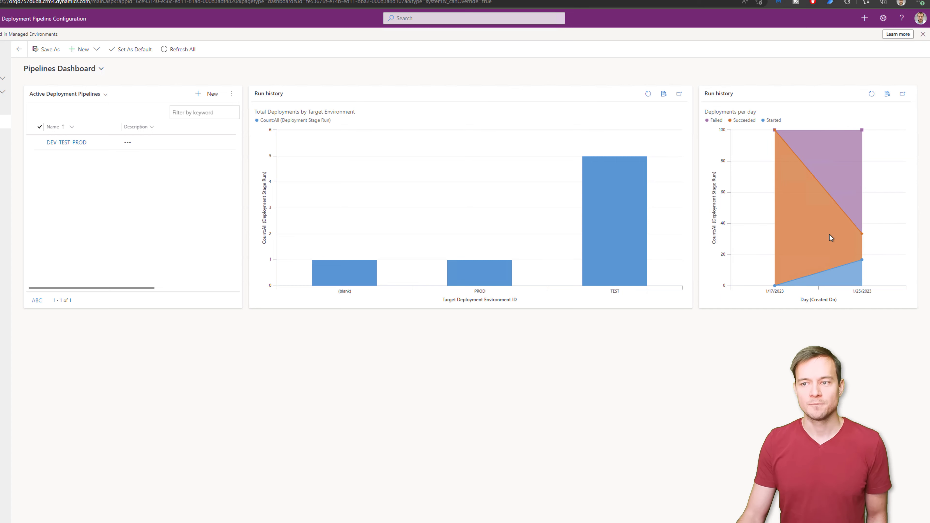
pyautogui.click(872, 95)
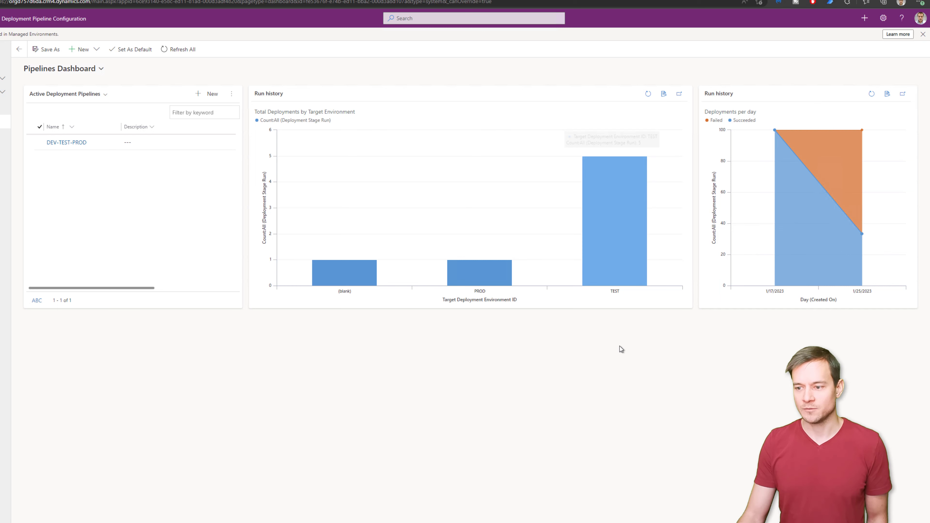
pyautogui.moveTo(468, 272)
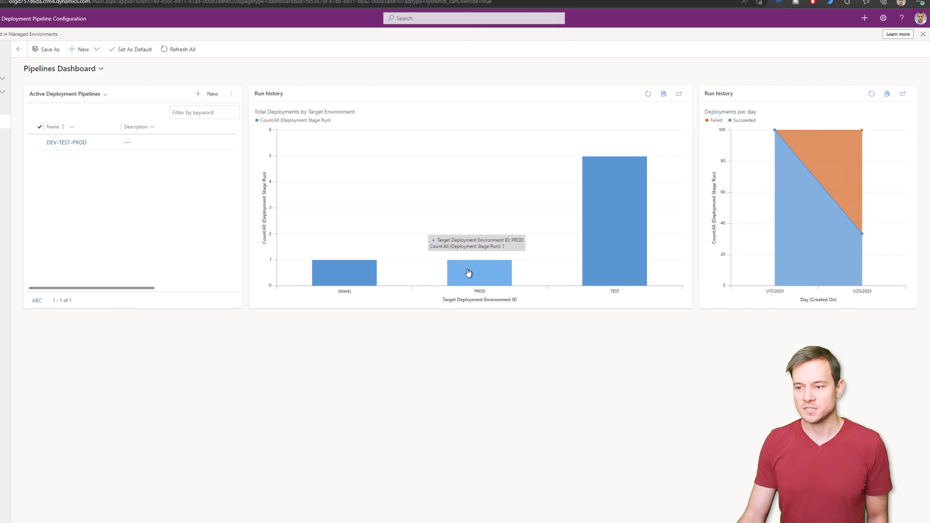
pyautogui.moveTo(611, 226)
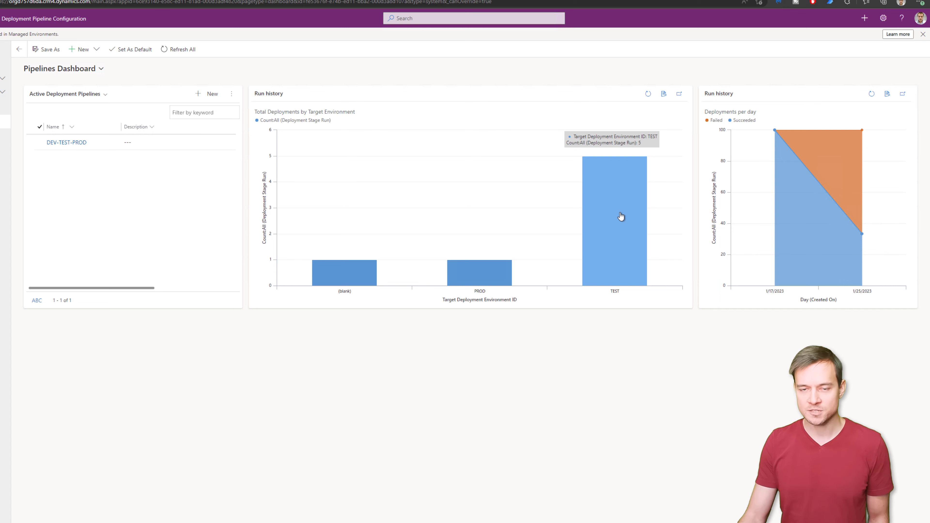
pyautogui.moveTo(345, 278)
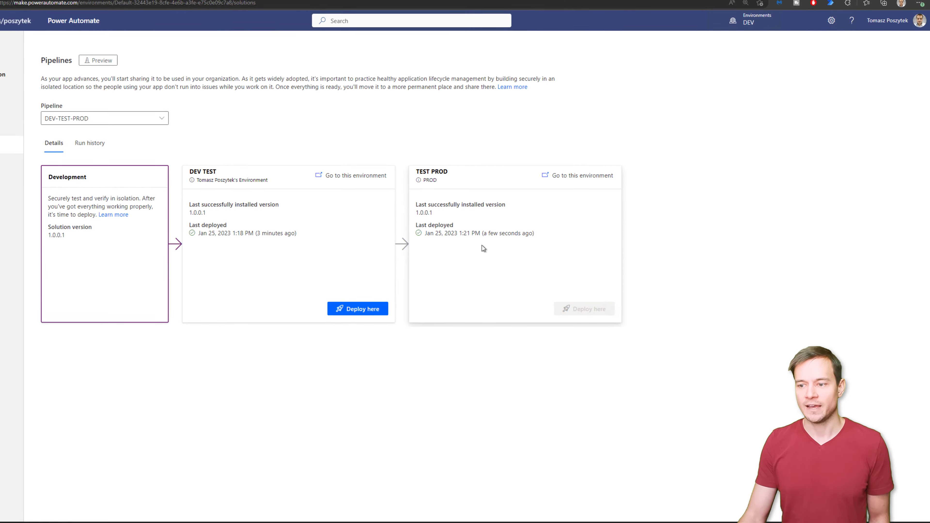
# - Confirm managed Test Pipeline Solution 1.0.0.1 in PROD's solutions list, then return to the dashboard
pyautogui.click(487, 6)
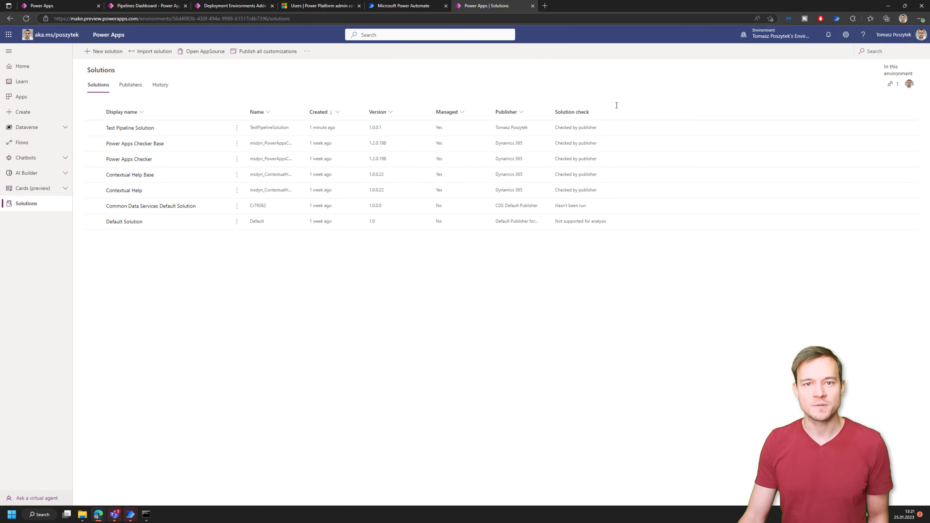
pyautogui.click(786, 38)
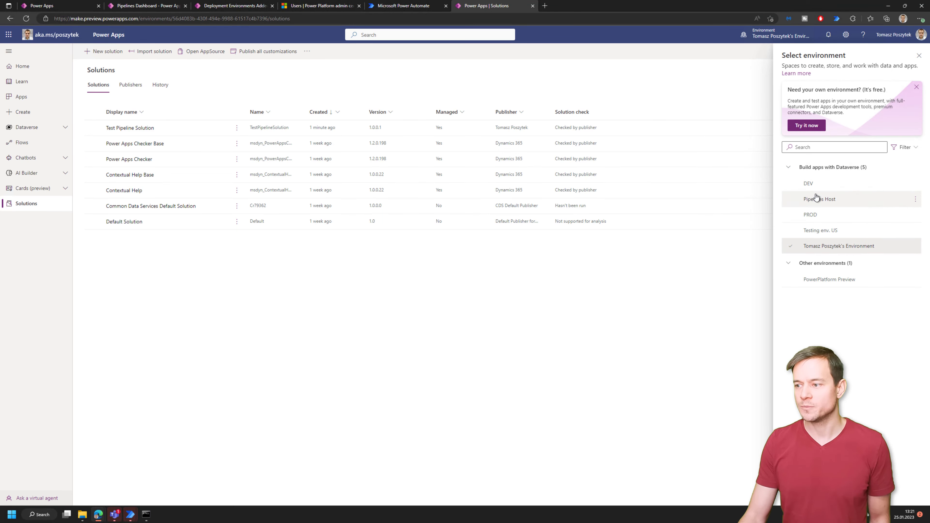
pyautogui.click(817, 216)
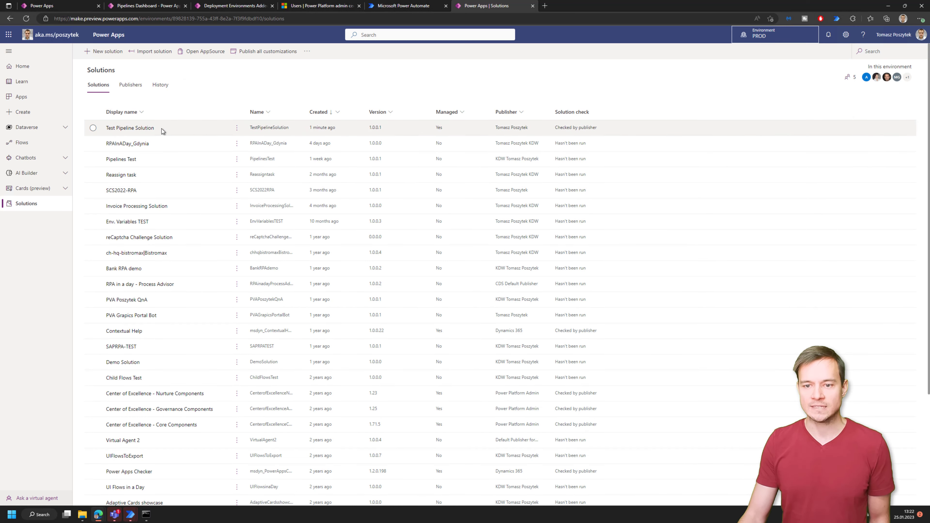
pyautogui.click(148, 6)
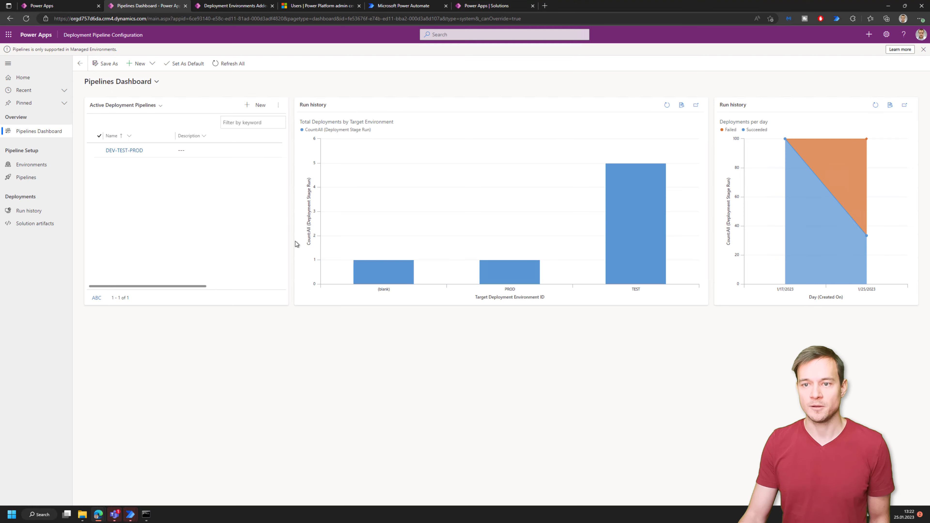